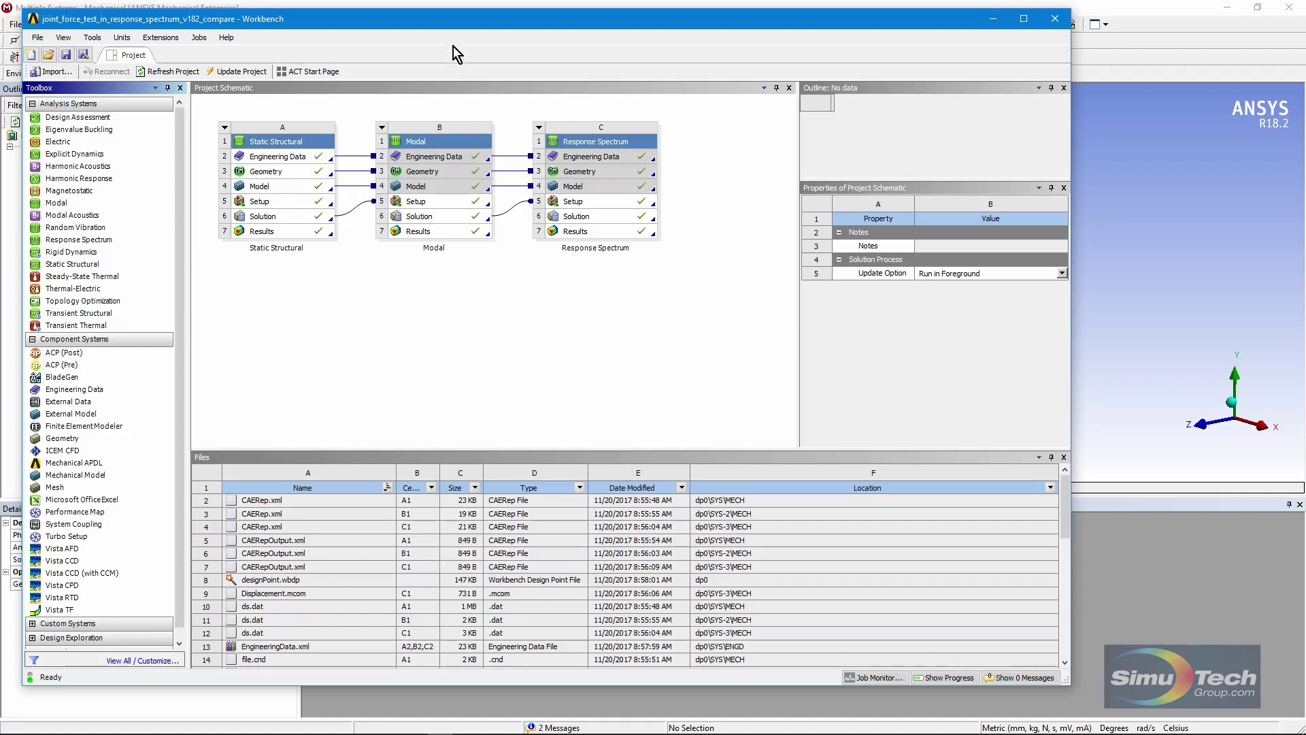
# - Switch from Workbench to the Mechanical window and collapse the Static Structural, Modal and Response Spectrum 2 branches in the model tree
pyautogui.moveTo(449, 20); pyautogui.dragTo(443, 24)
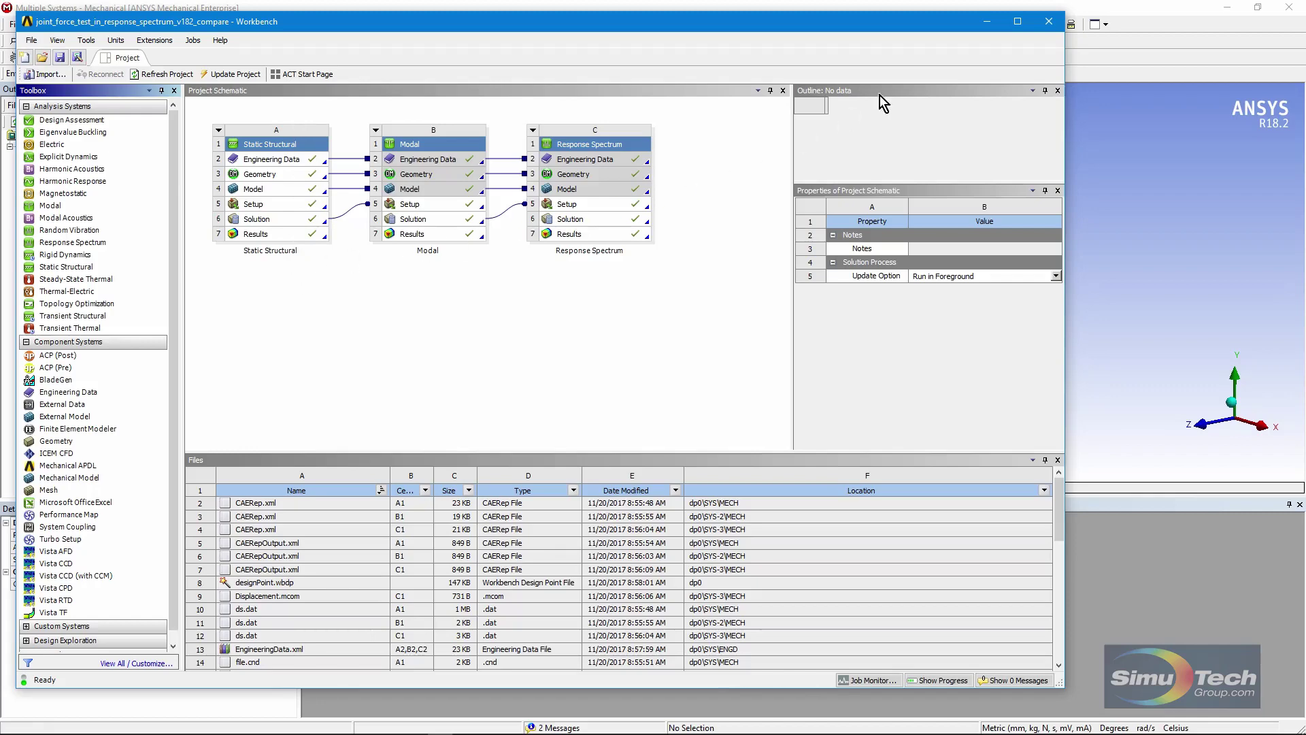
pyautogui.click(988, 23)
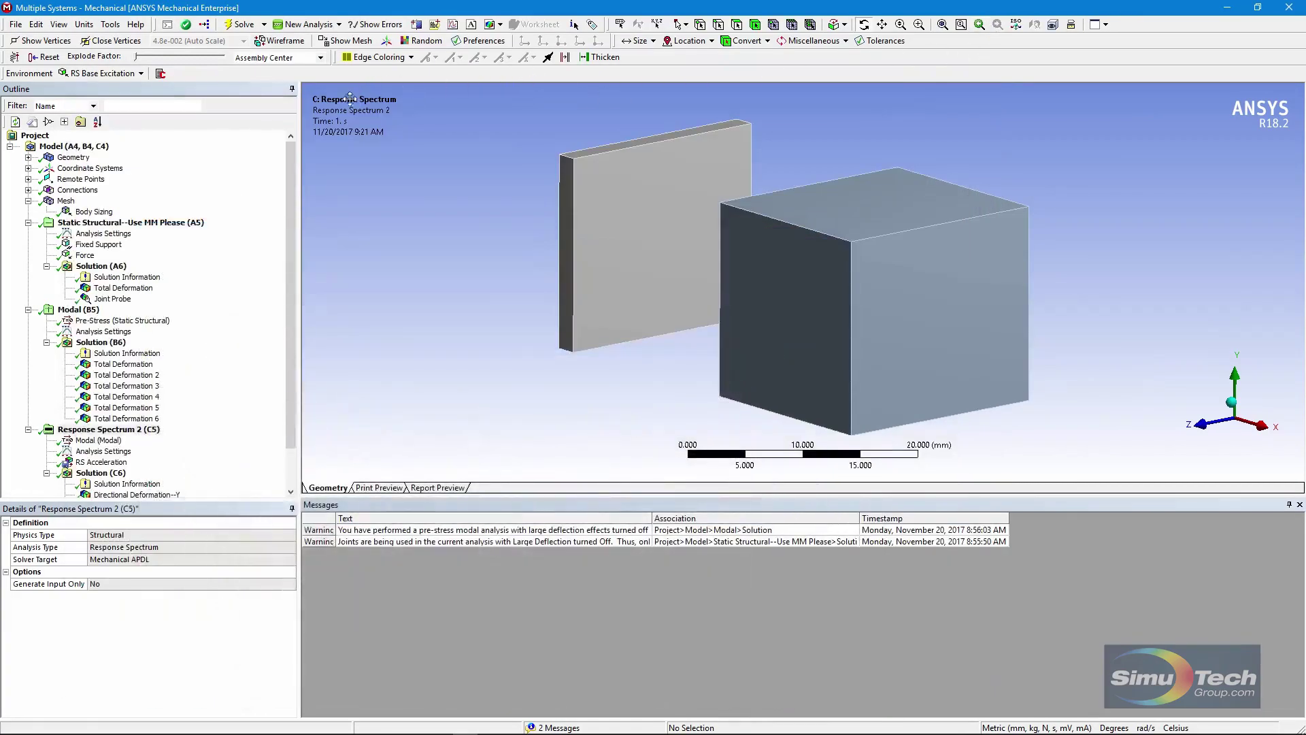
pyautogui.click(289, 178)
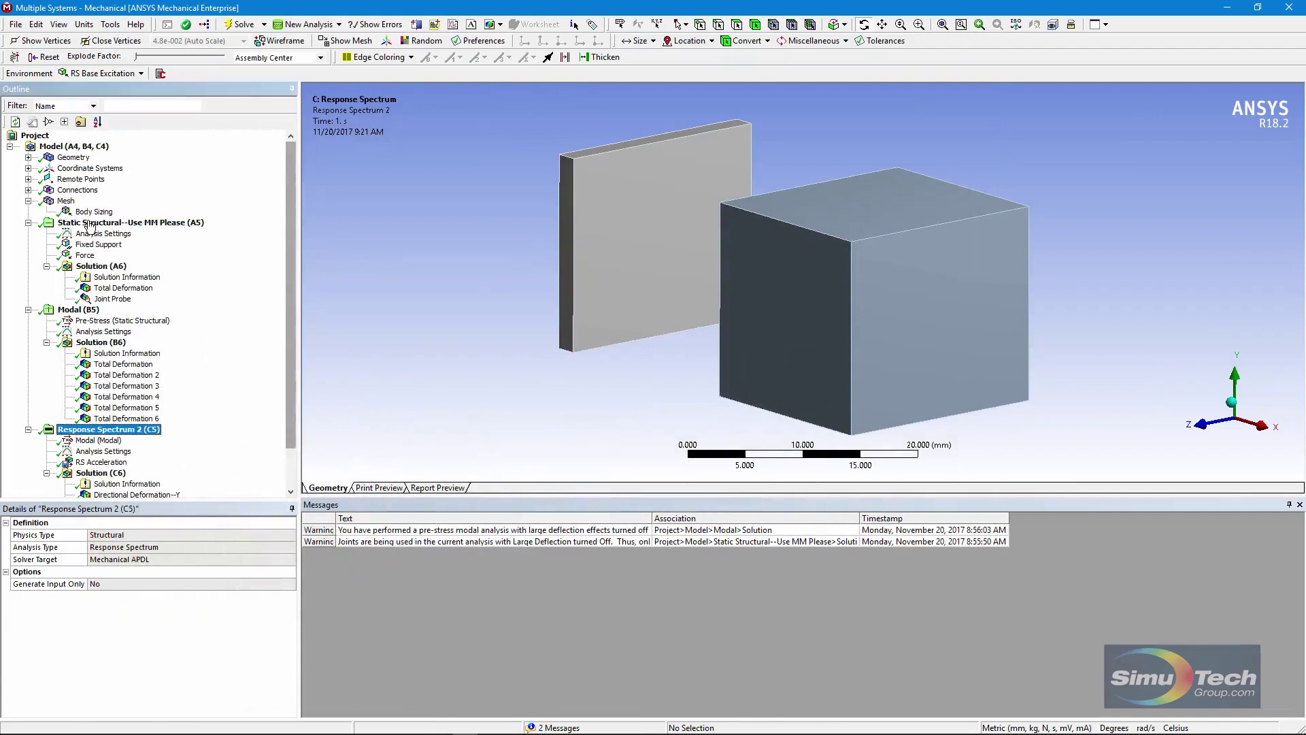
pyautogui.click(28, 222)
pyautogui.click(28, 234)
pyautogui.click(28, 244)
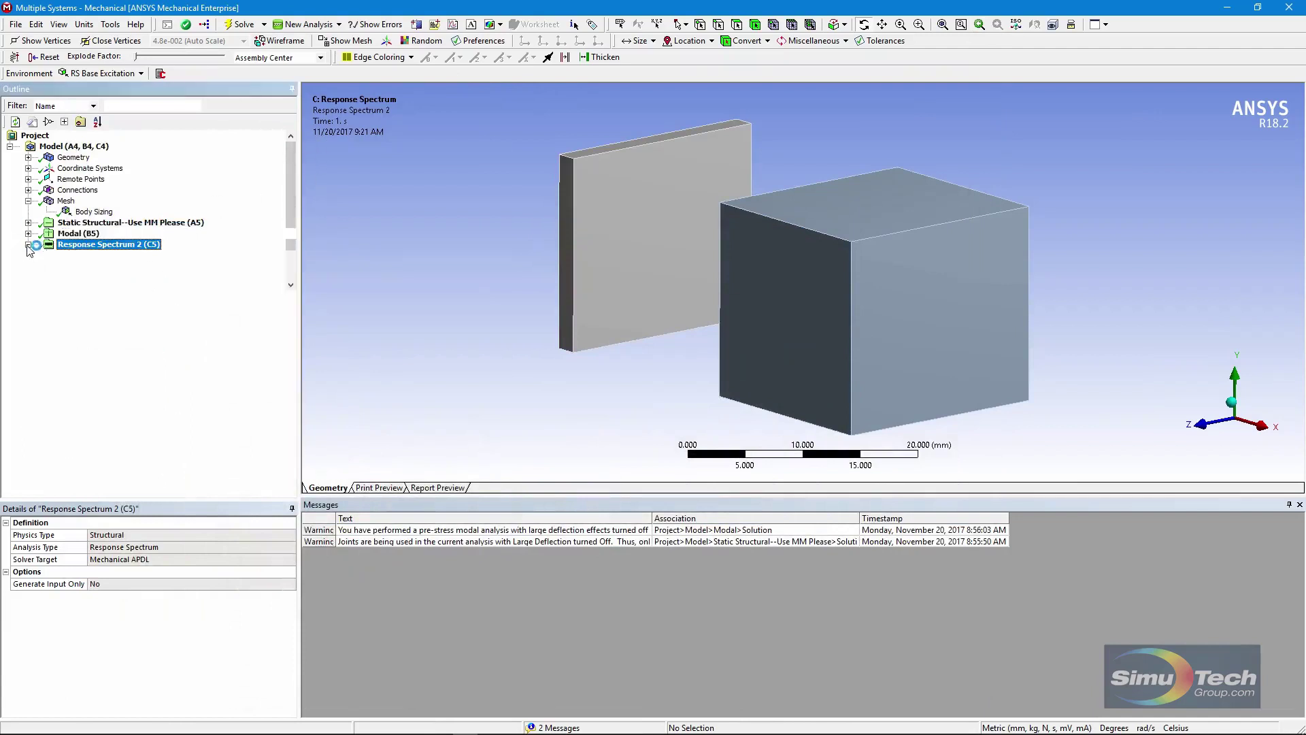
# - View the Static Structural, Modal and Response Spectrum 2 analysis environments in turn
pyautogui.click(197, 223)
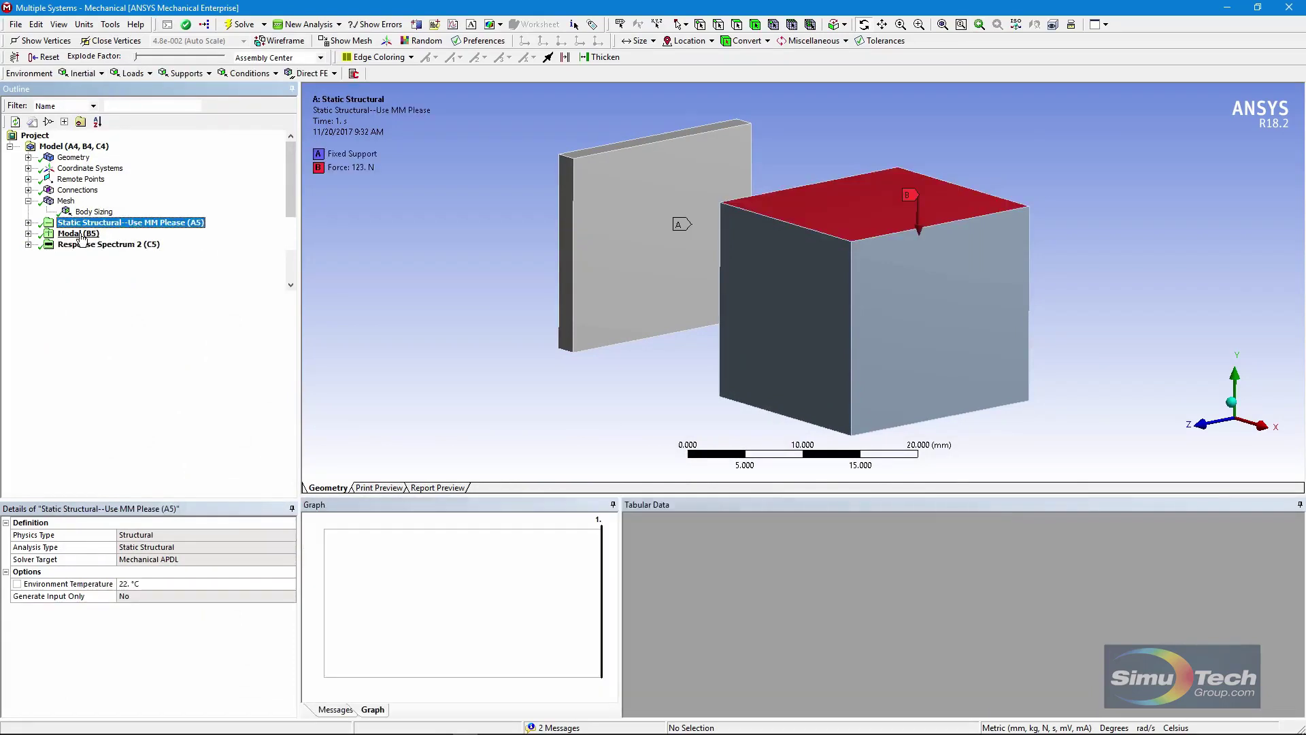
pyautogui.click(80, 234)
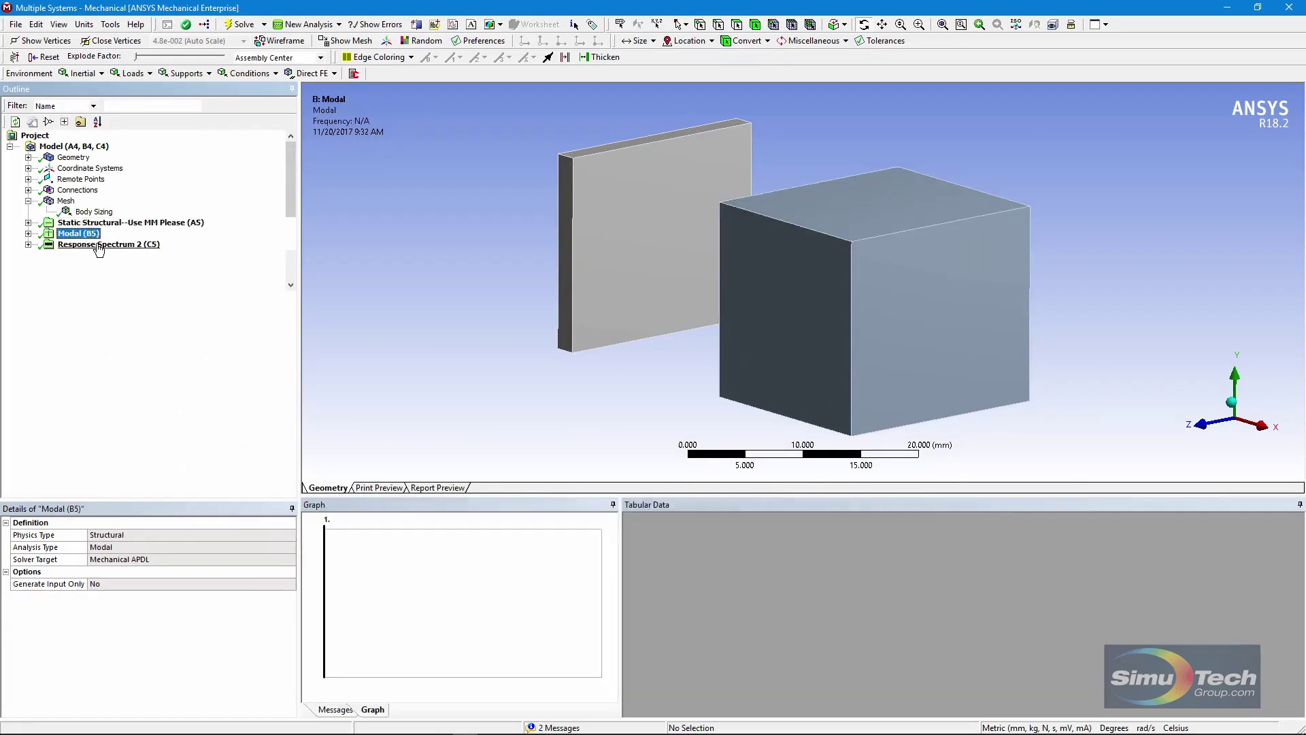
pyautogui.click(99, 245)
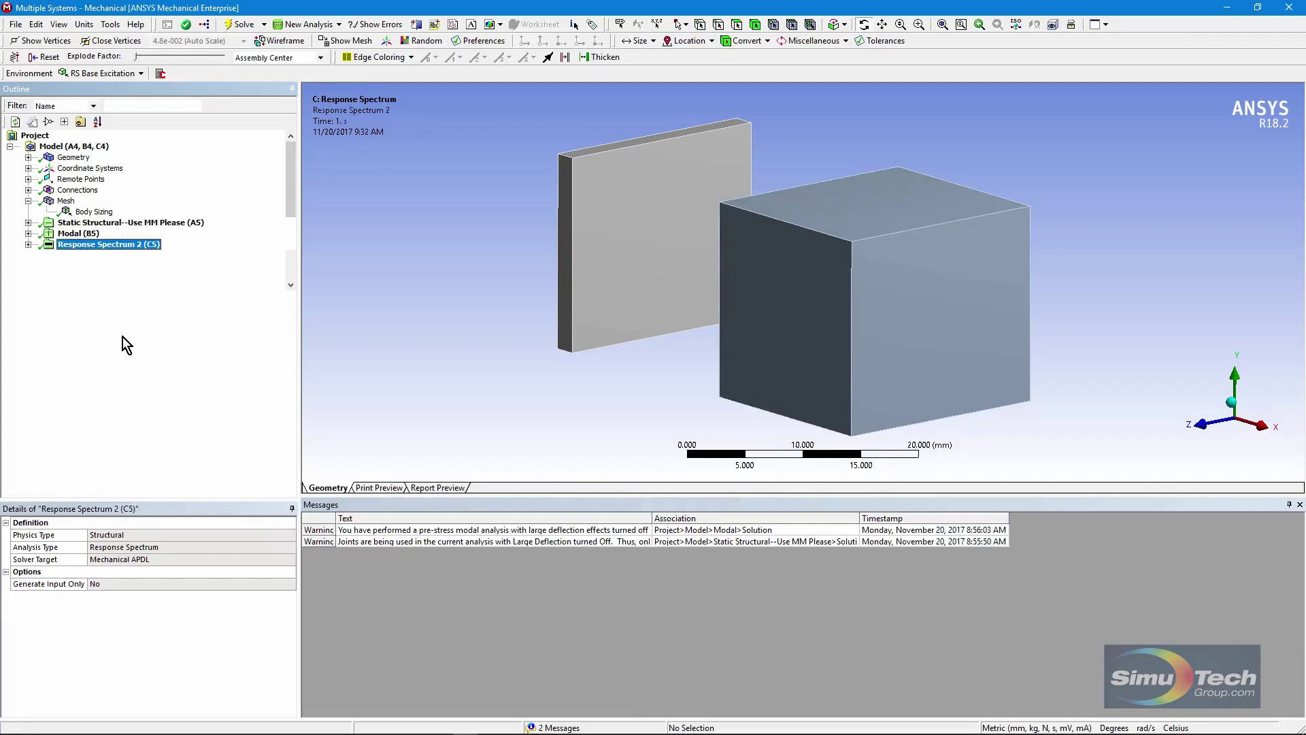
# - Expand the geometry branch and inspect the thin plate and the block solid bodies one after the other
pyautogui.click(28, 157)
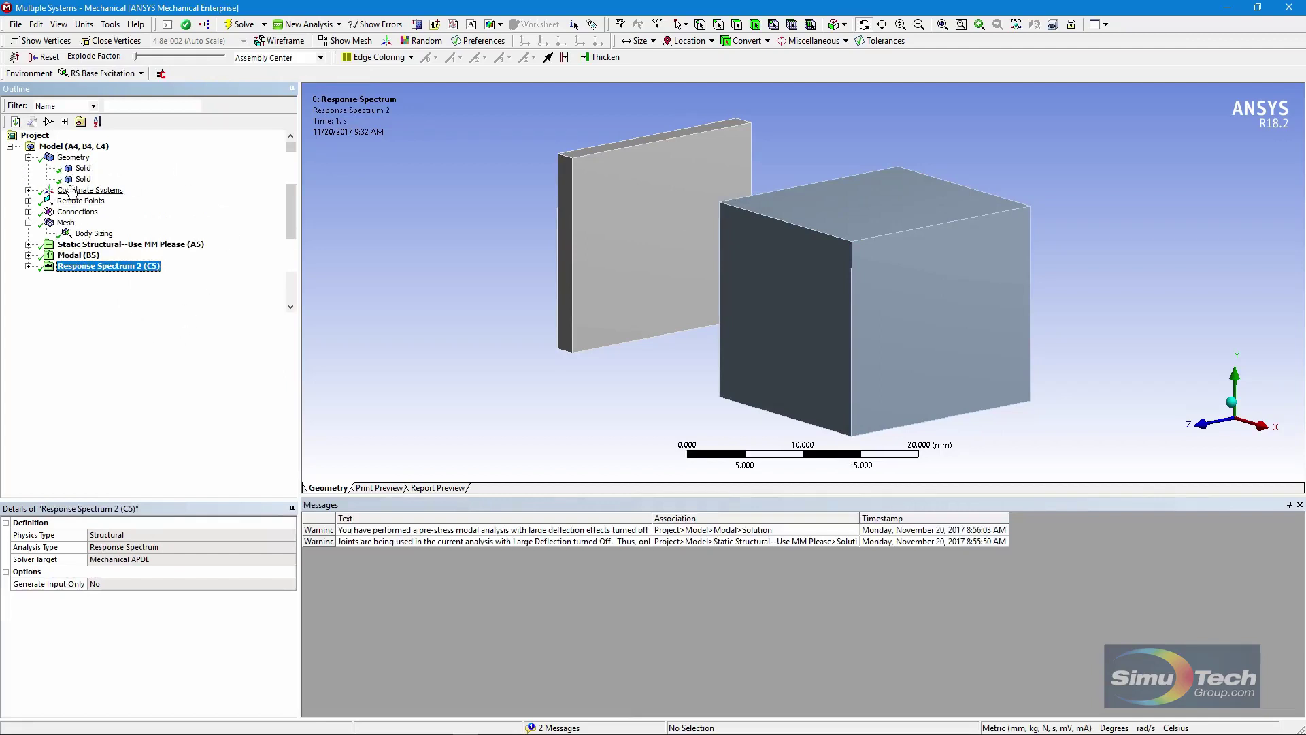
pyautogui.click(73, 157)
pyautogui.press('Down')
pyautogui.moveTo(604, 379); pyautogui.dragTo(702, 385)
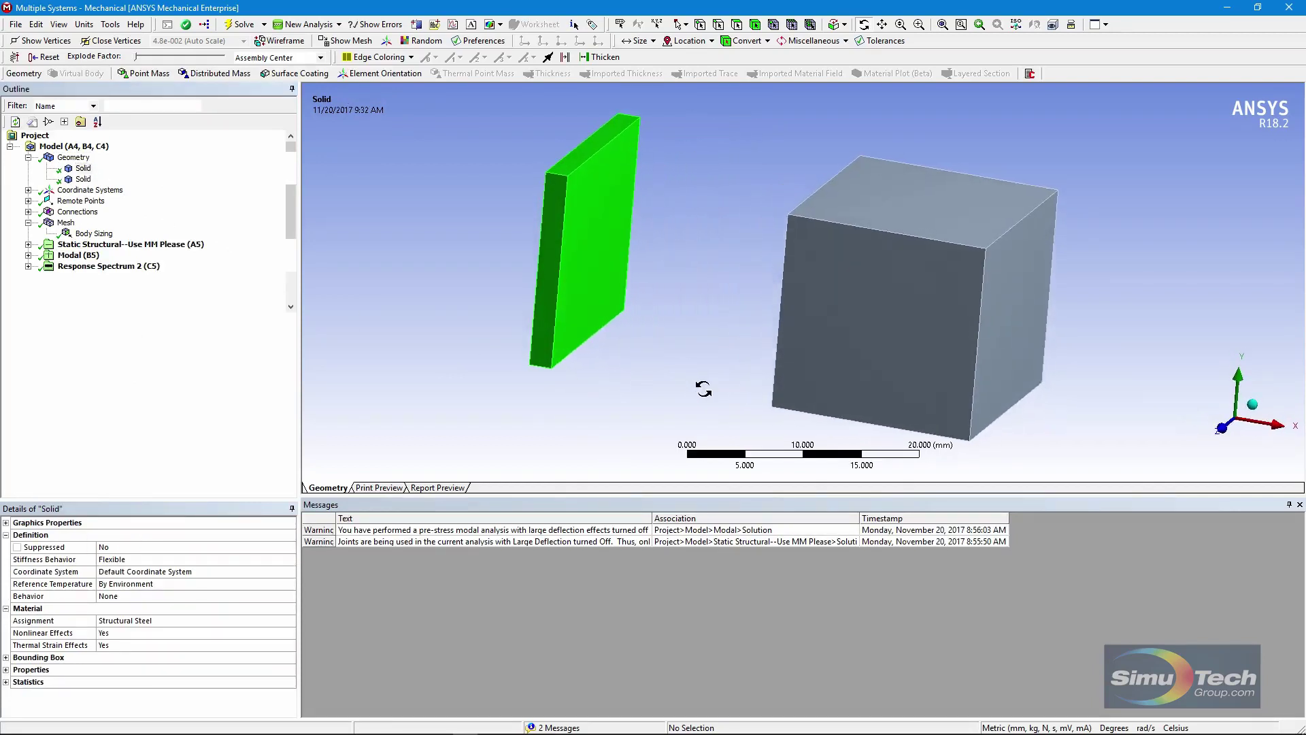
pyautogui.click(83, 178)
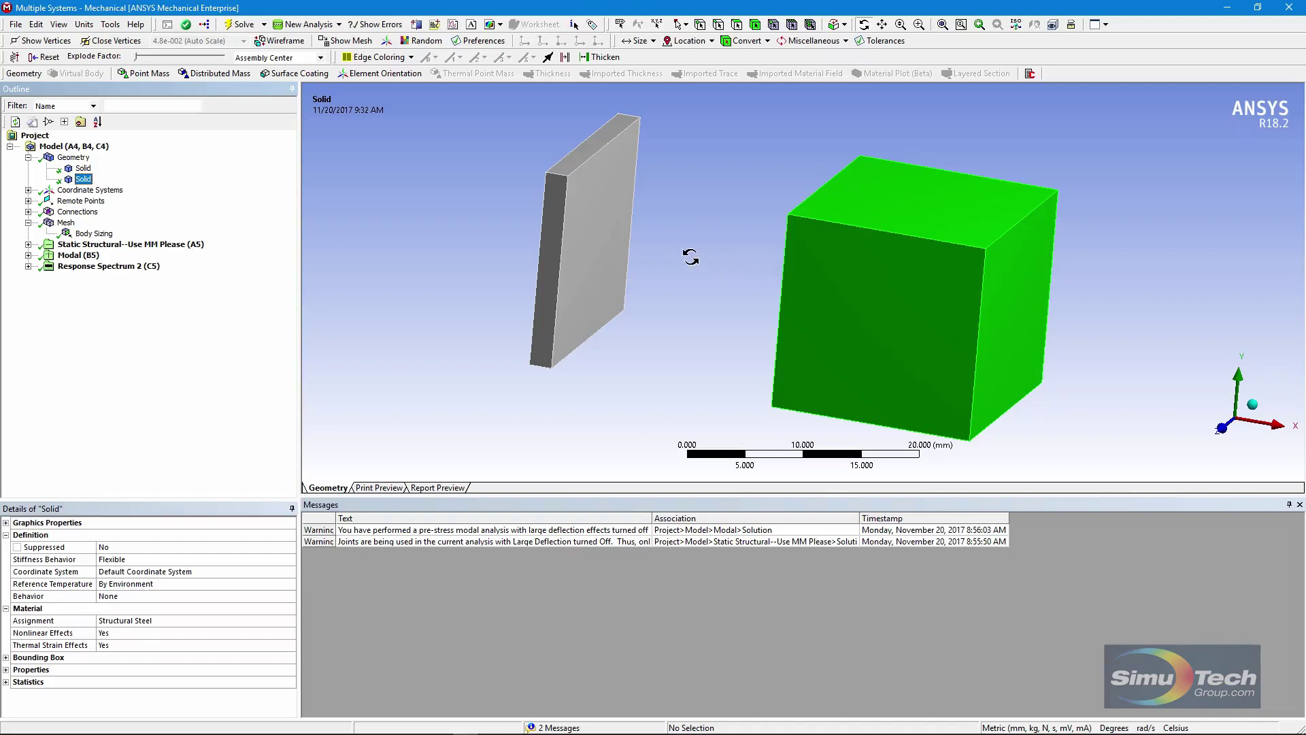
pyautogui.moveTo(670, 275); pyautogui.dragTo(641, 248)
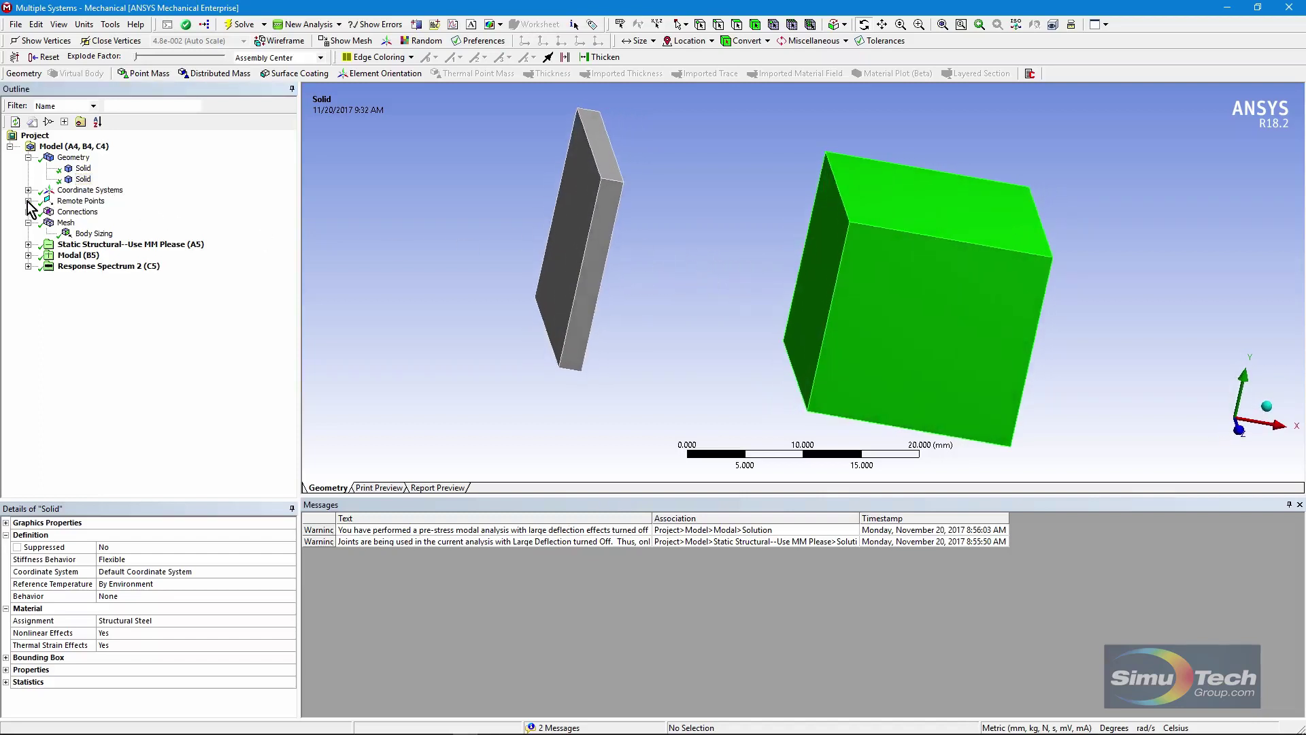
# - Expand the Static Structural branch and inspect the fixed support on the plate and the force on the block
pyautogui.click(28, 244)
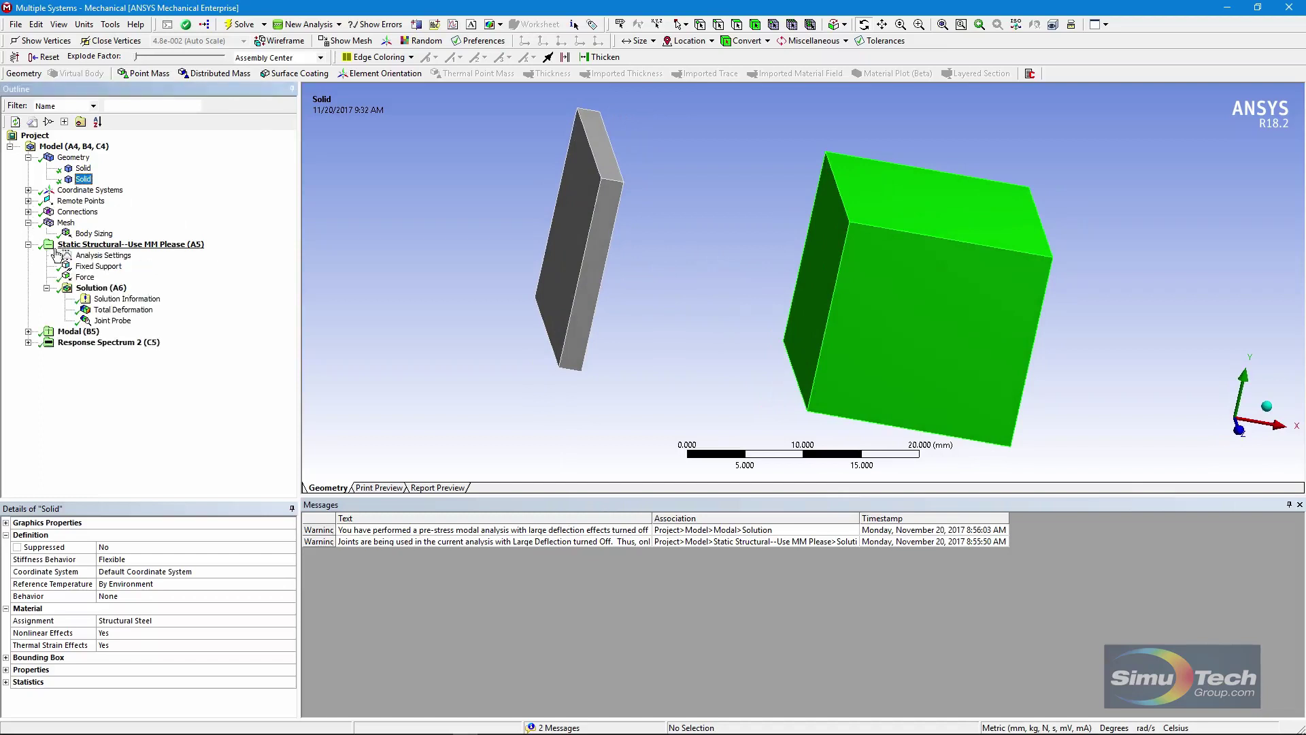
pyautogui.click(93, 269)
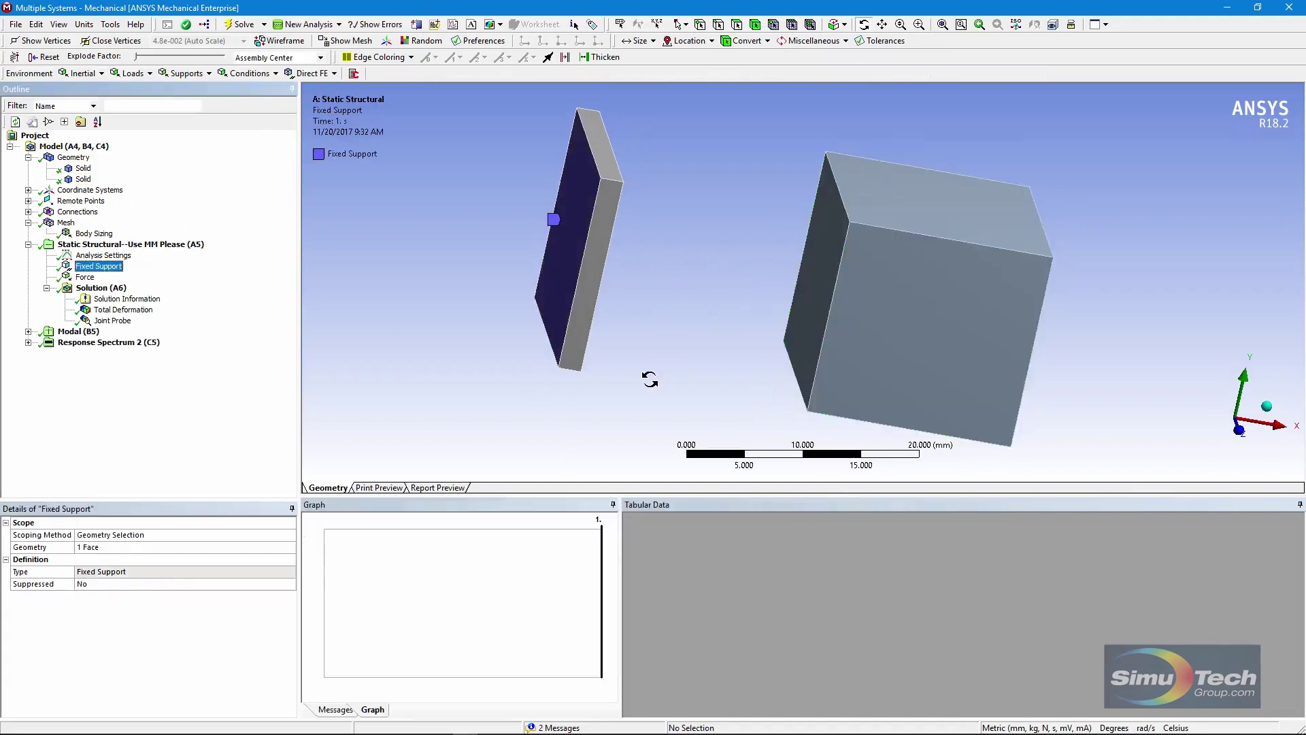
pyautogui.moveTo(794, 279); pyautogui.dragTo(517, 356)
pyautogui.click(85, 277)
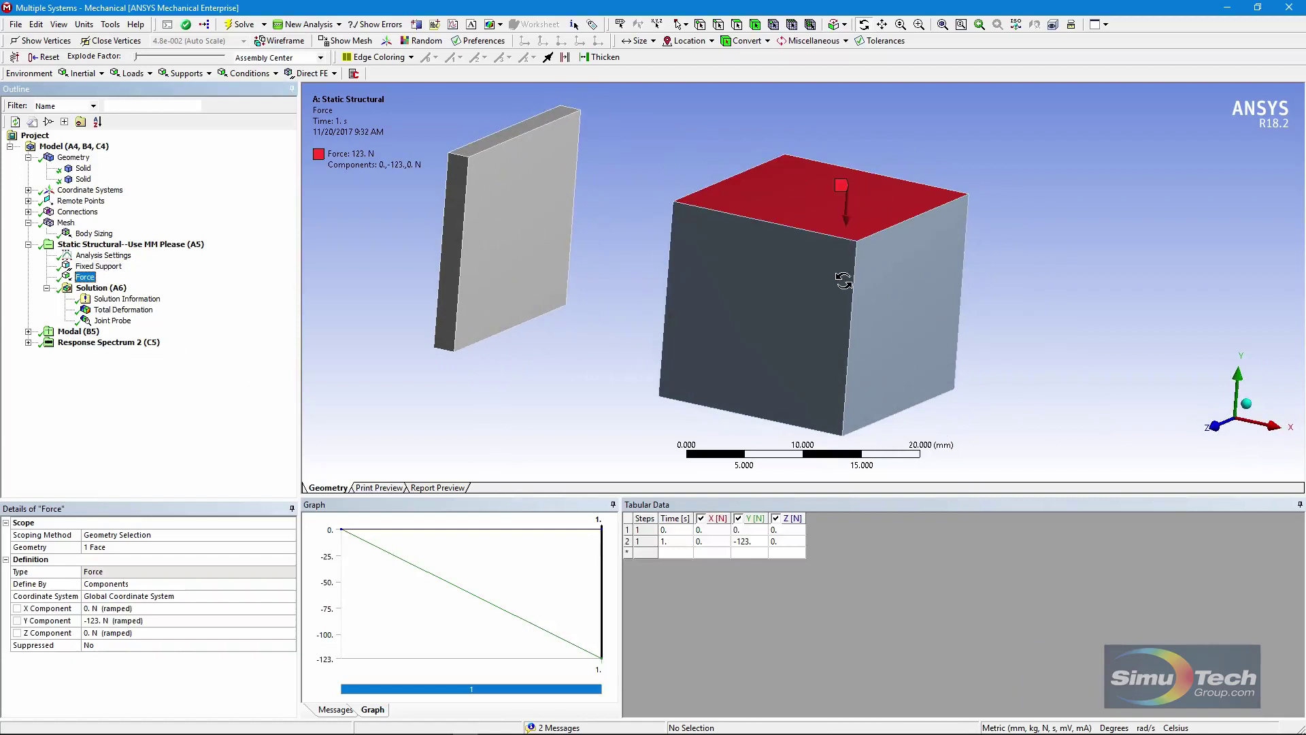
pyautogui.moveTo(841, 283); pyautogui.dragTo(860, 281)
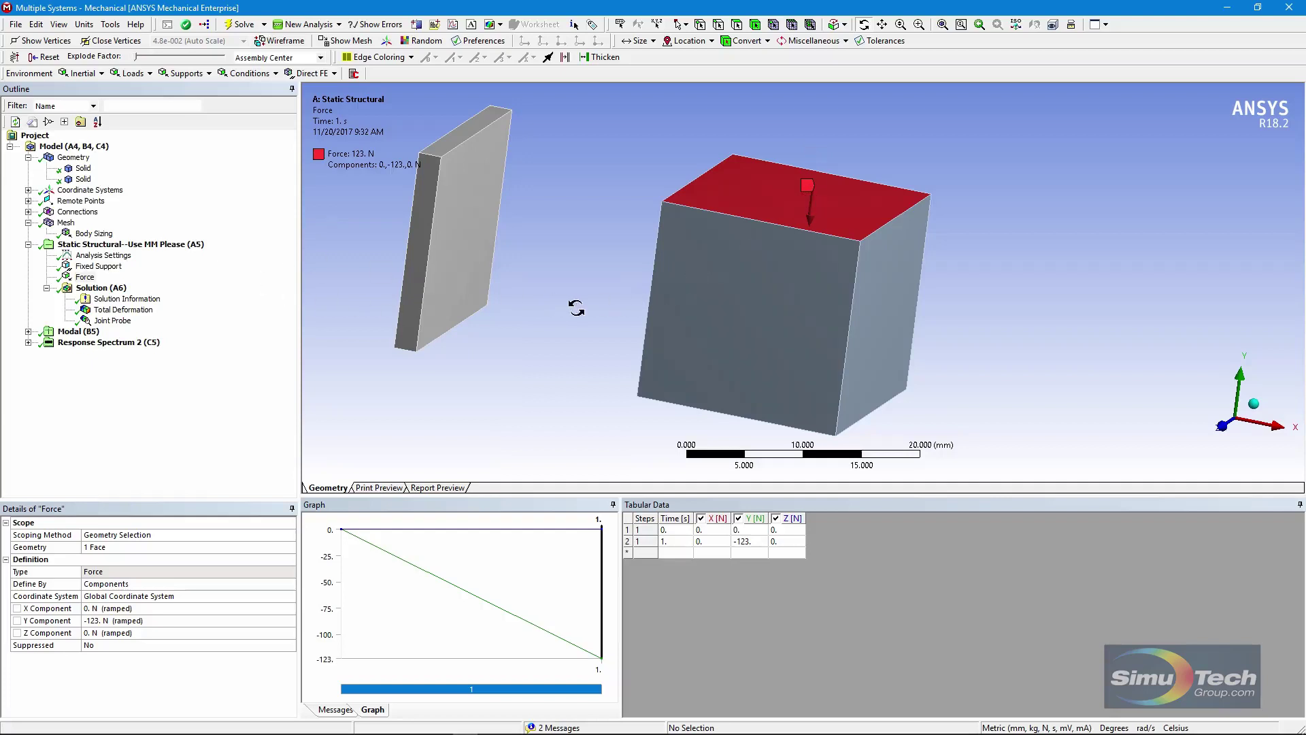
pyautogui.moveTo(581, 303); pyautogui.dragTo(472, 229)
pyautogui.moveTo(770, 327); pyautogui.dragTo(640, 320)
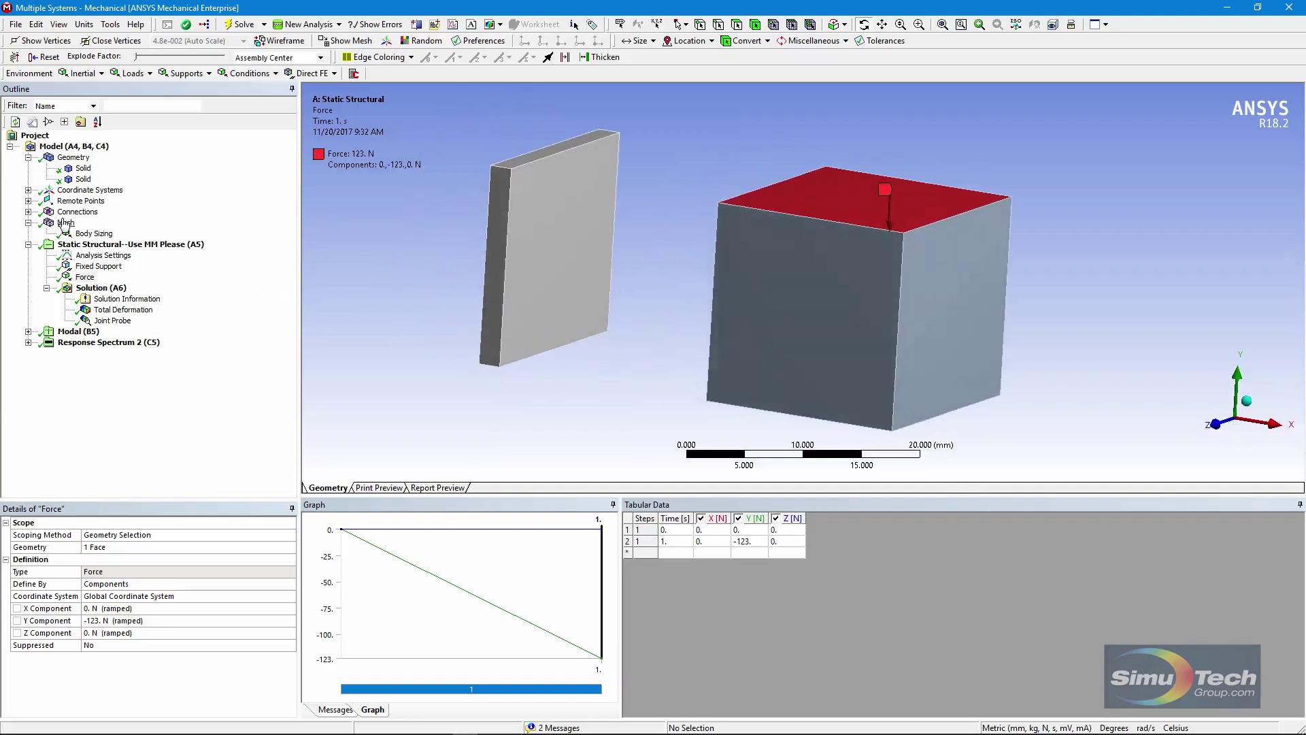
# - Expand the connections down to the joints and display the fixed joint between the two solids
pyautogui.click(28, 211)
pyautogui.click(46, 222)
pyautogui.click(115, 234)
pyautogui.moveTo(451, 332); pyautogui.dragTo(270, 293)
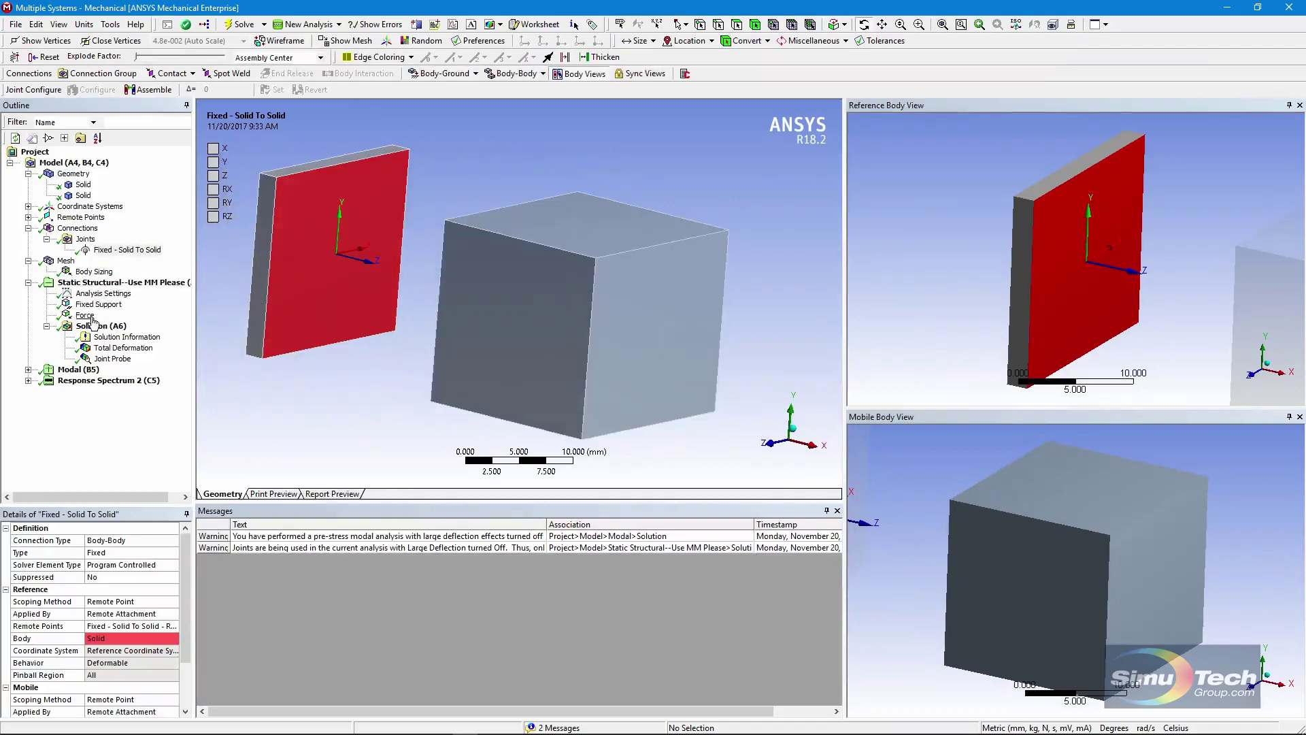
# - Display all Static Structural boundary conditions together and examine them from the plate's back and front sides
pyautogui.click(88, 283)
pyautogui.moveTo(767, 283); pyautogui.dragTo(578, 191)
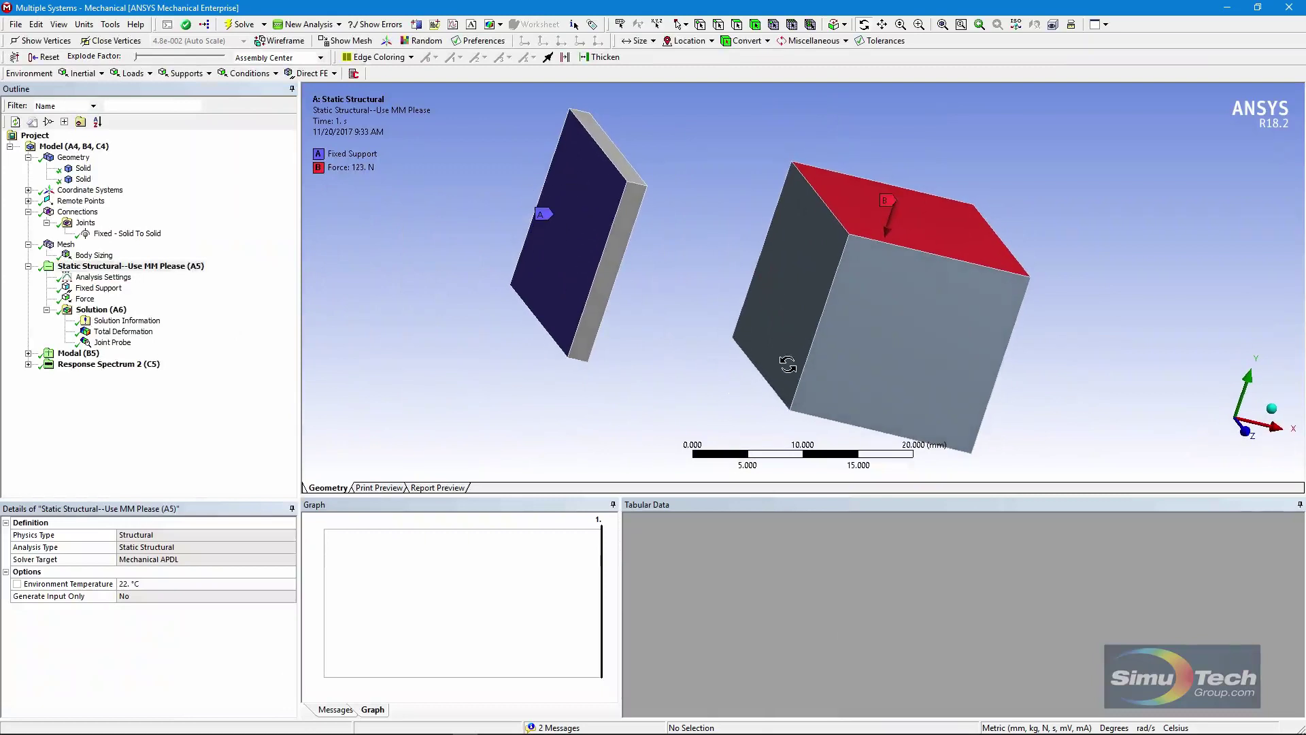
pyautogui.moveTo(782, 365); pyautogui.dragTo(956, 245)
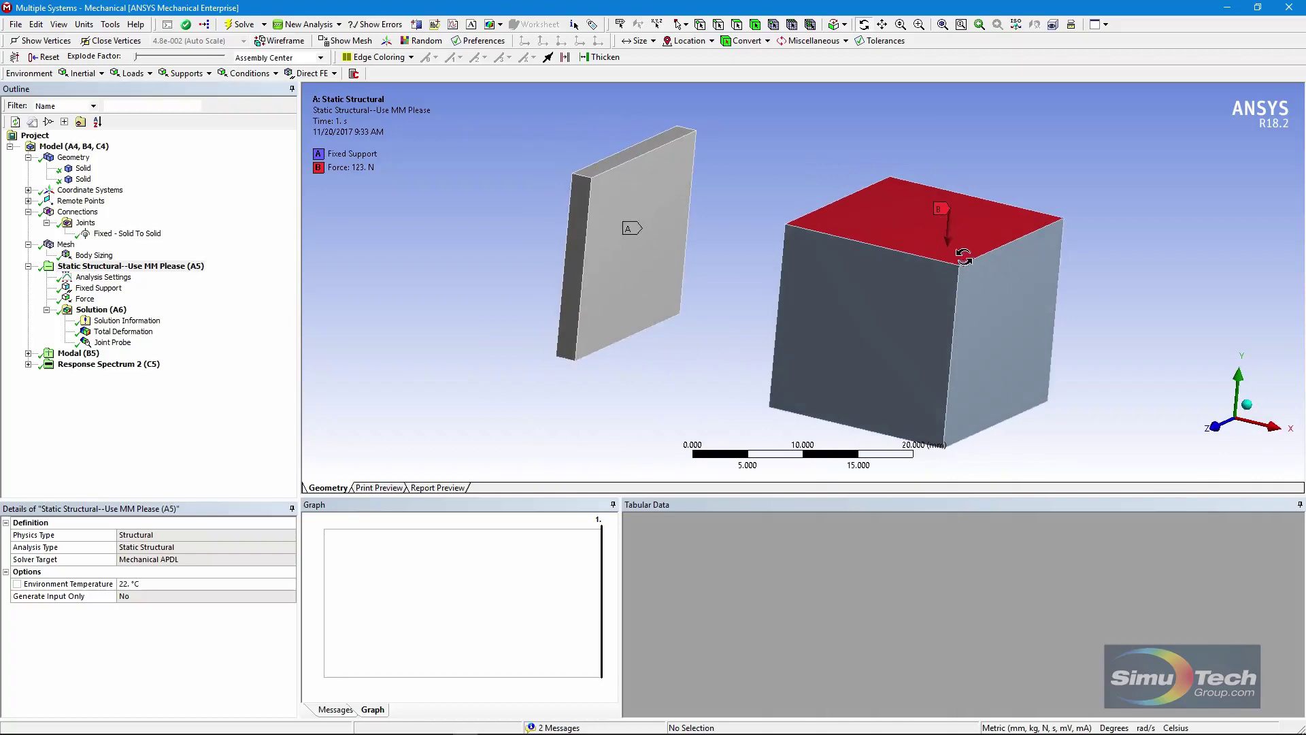
# - Enlarge the details area of the Fixed - Solid To Solid joint and examine its type, reference and mobile settings
pyautogui.click(127, 233)
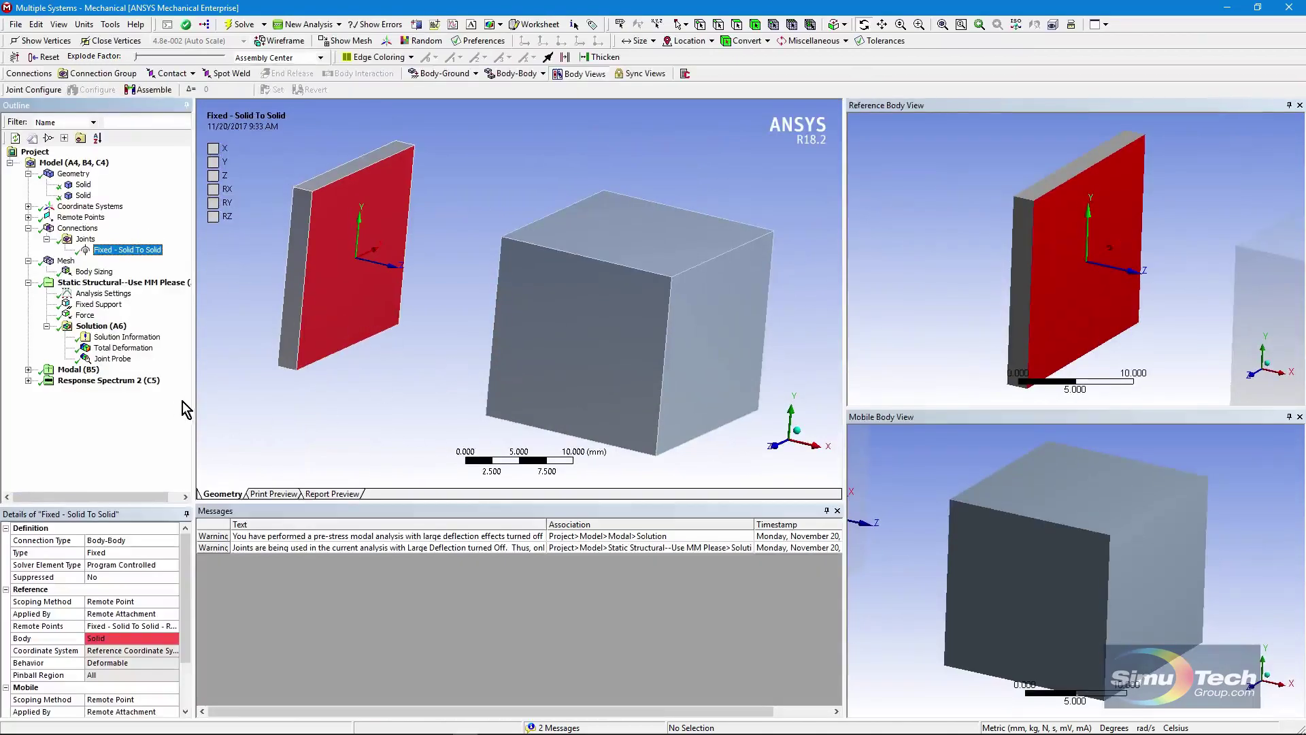
pyautogui.moveTo(195, 409); pyautogui.dragTo(233, 428)
pyautogui.moveTo(169, 510); pyautogui.dragTo(170, 418)
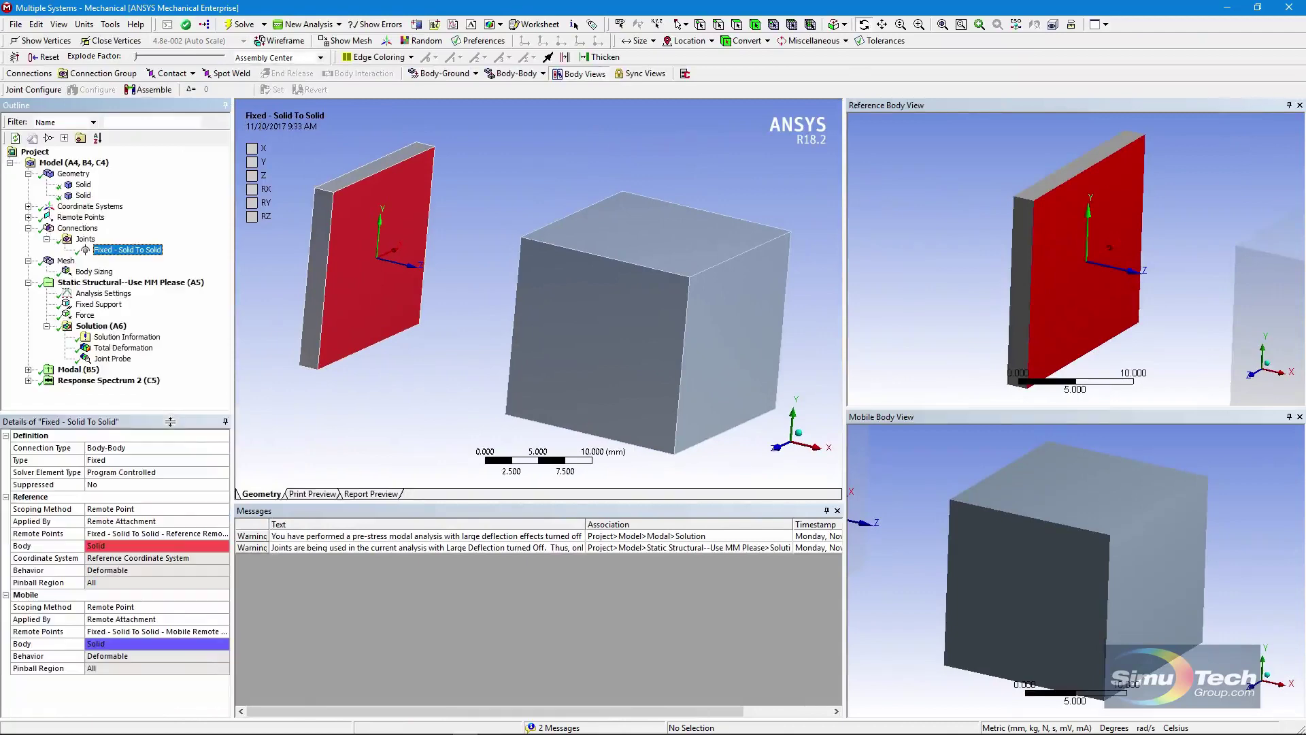
pyautogui.click(132, 460)
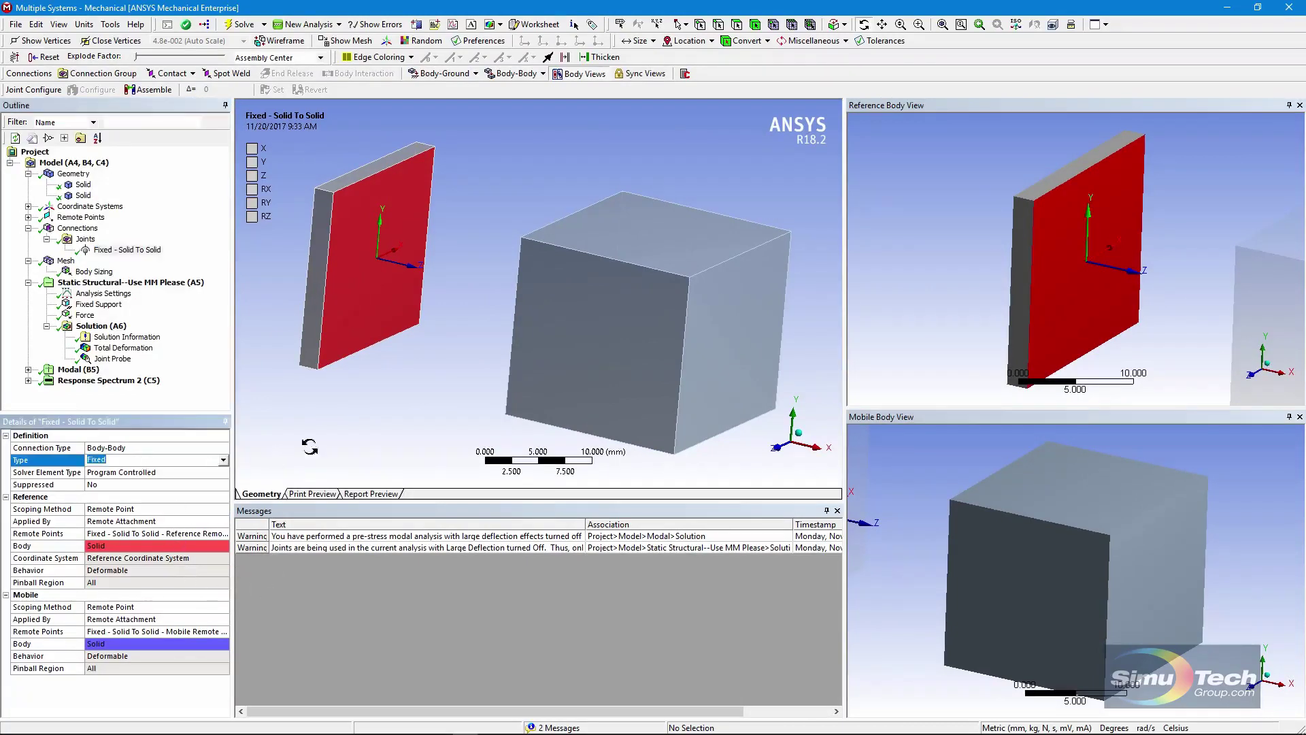
pyautogui.moveTo(367, 432)
pyautogui.mouseDown()
pyautogui.moveTo(415, 435)
pyautogui.moveTo(360, 439)
pyautogui.moveTo(375, 438)
pyautogui.mouseUp()
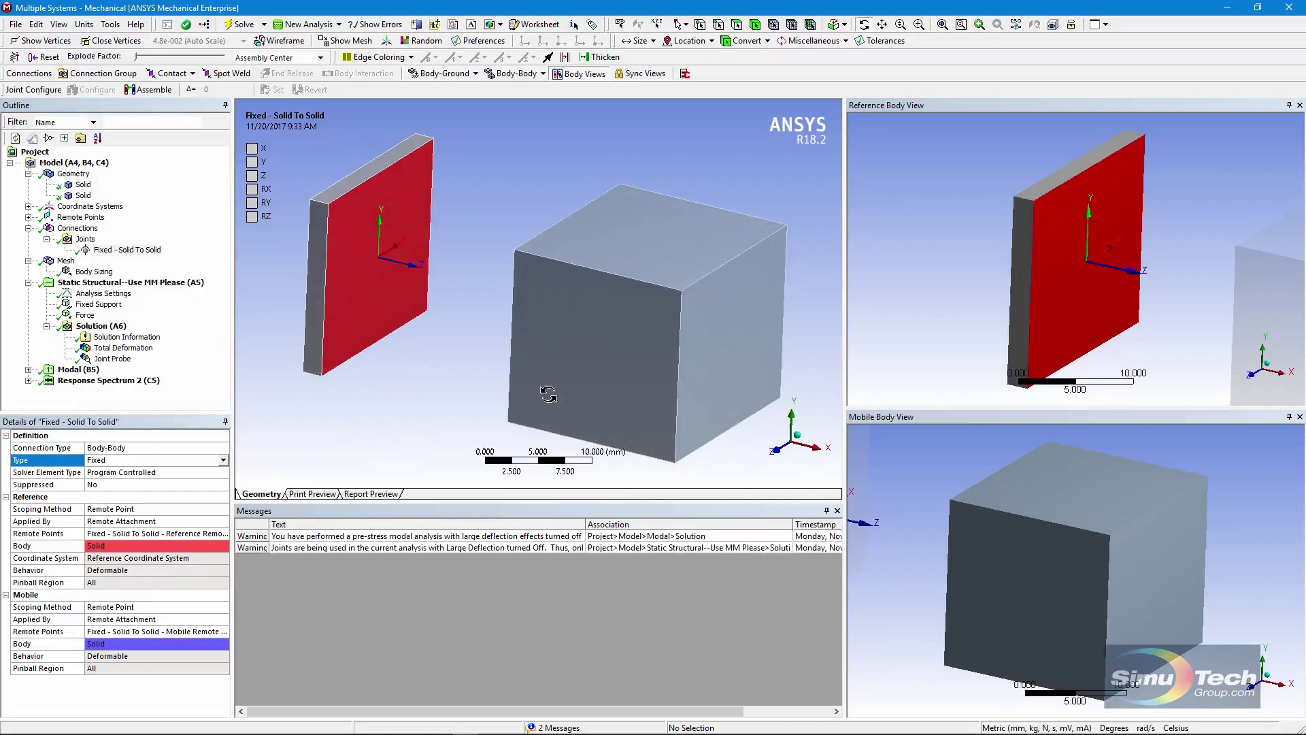
pyautogui.moveTo(426, 385)
pyautogui.mouseDown()
pyautogui.moveTo(539, 400)
pyautogui.moveTo(422, 390)
pyautogui.mouseUp()
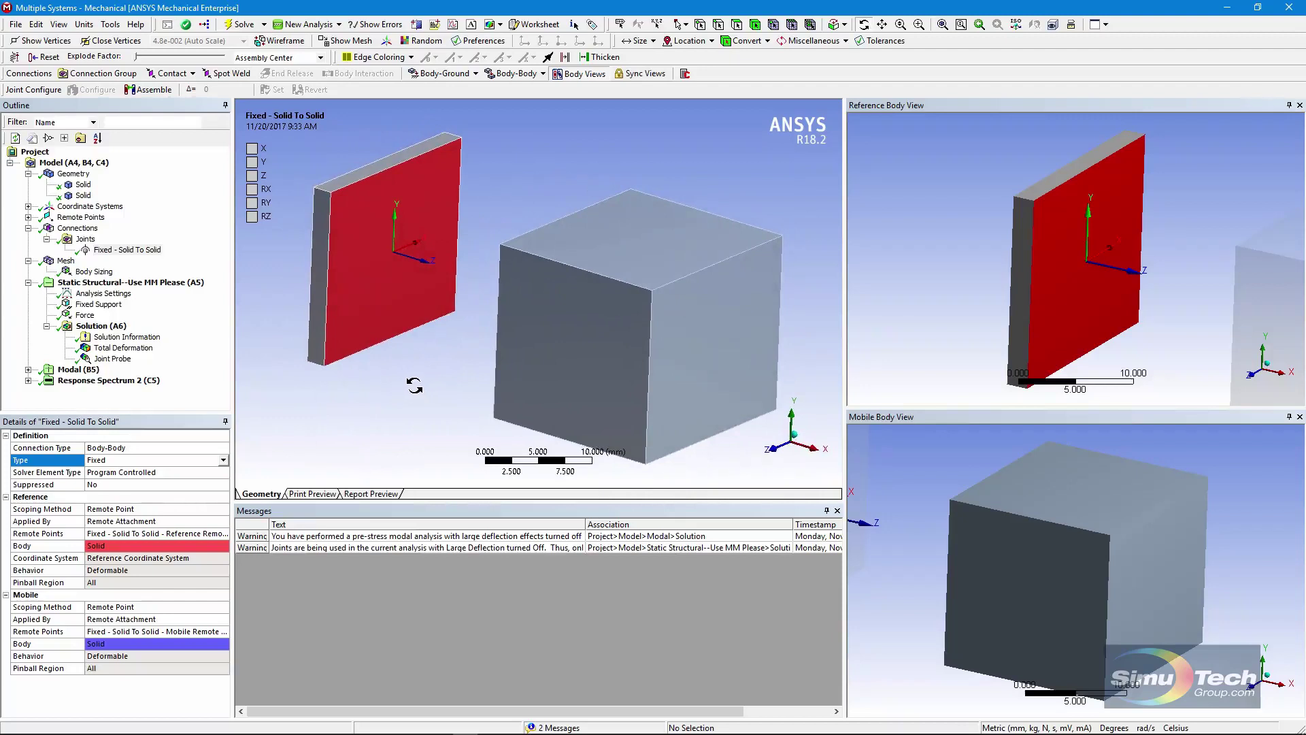
pyautogui.moveTo(427, 371); pyautogui.dragTo(445, 365)
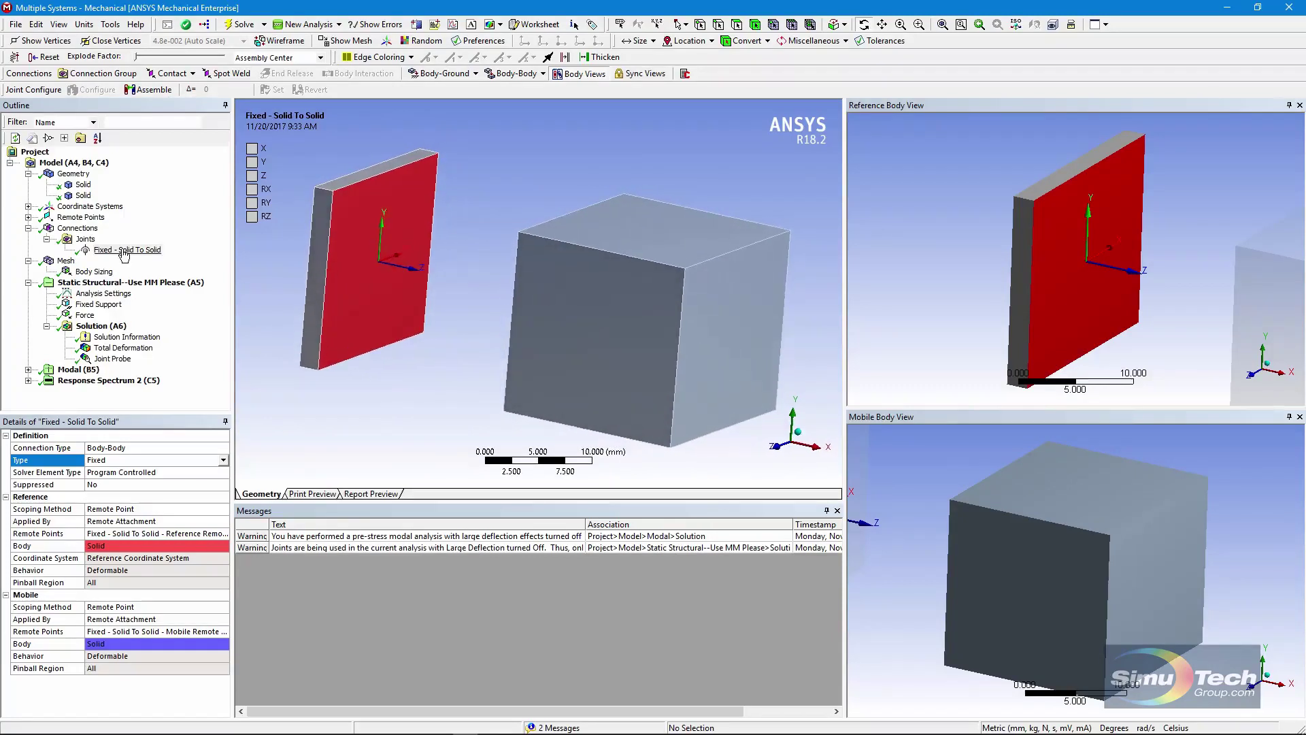
pyautogui.click(124, 252)
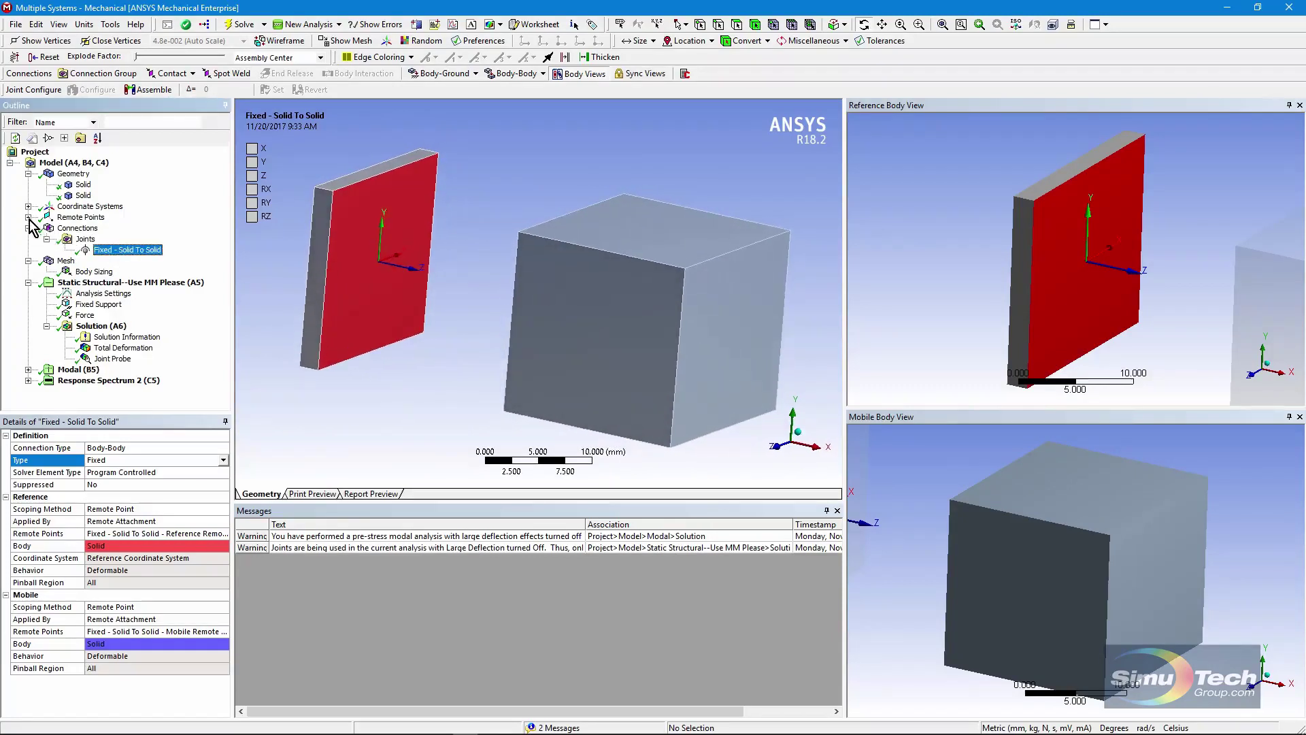
# - Inspect the joint's reference remote point on the plate and its mobile remote point on the block face
pyautogui.click(103, 230)
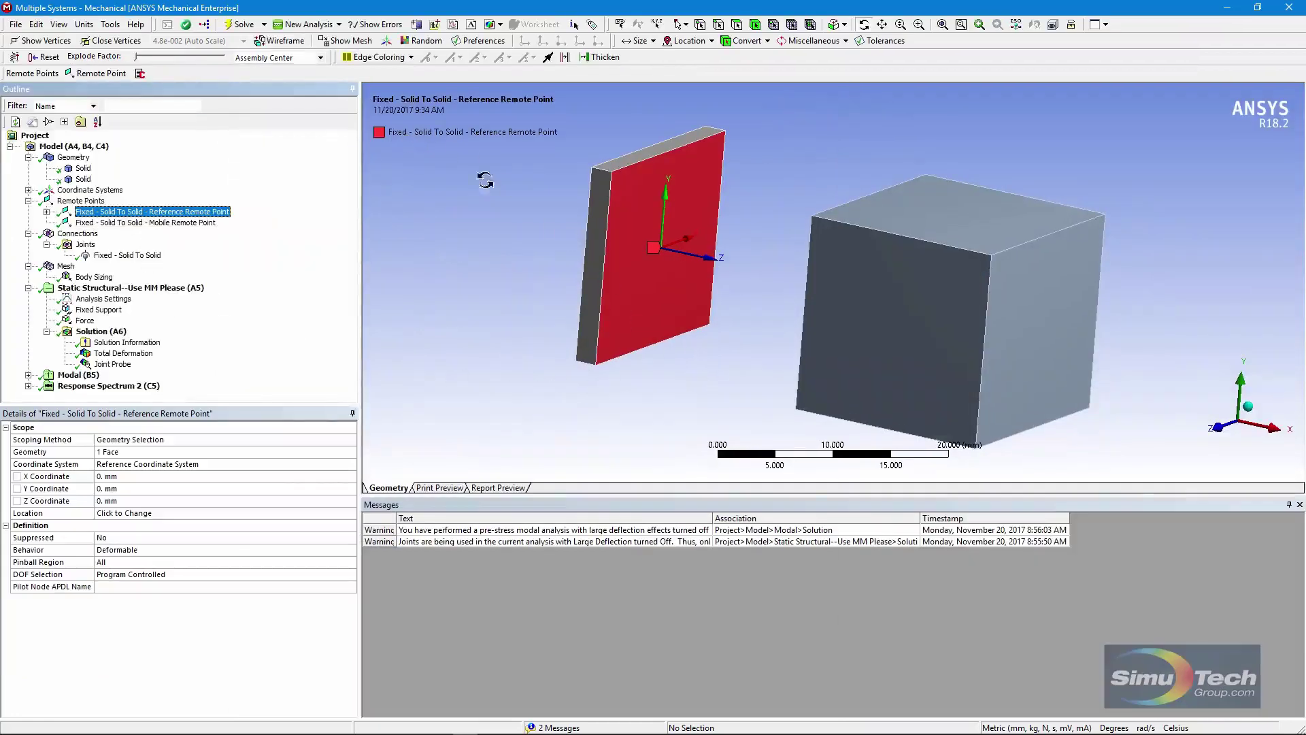
pyautogui.moveTo(696, 291); pyautogui.dragTo(672, 234)
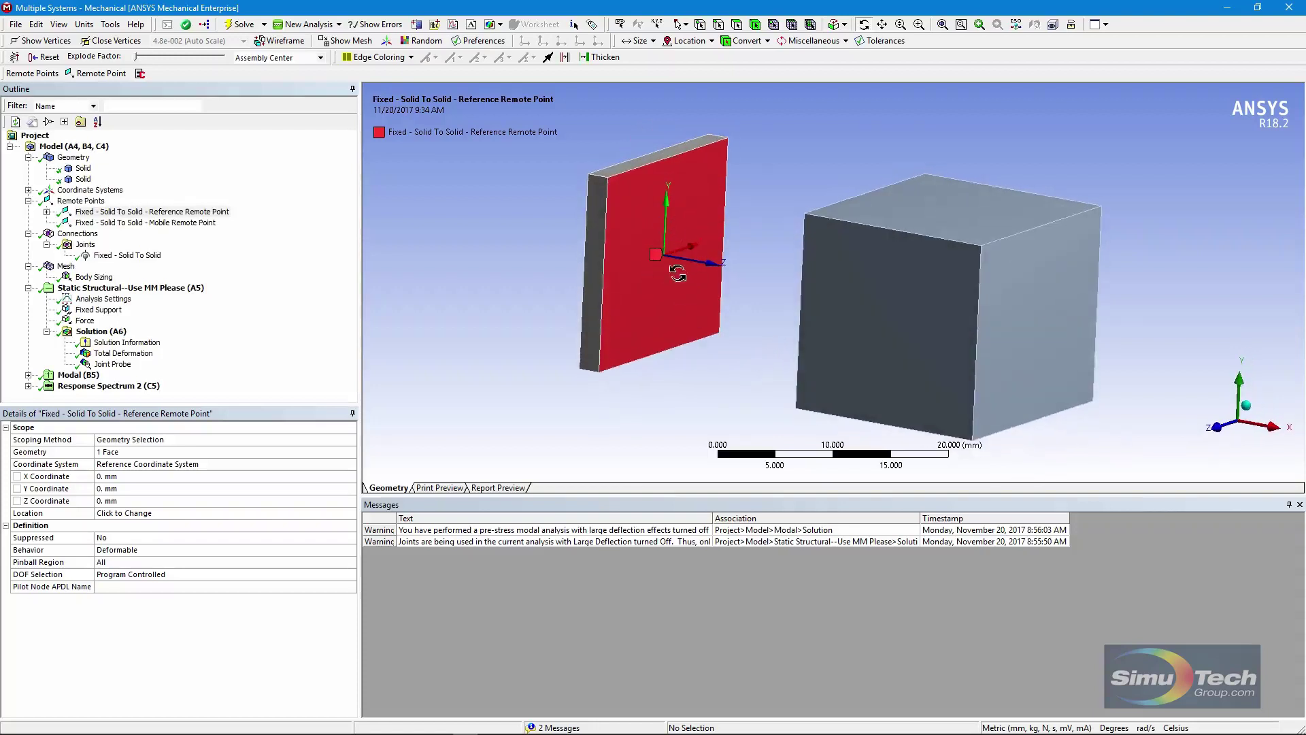
pyautogui.click(197, 223)
pyautogui.moveTo(678, 377); pyautogui.dragTo(897, 318)
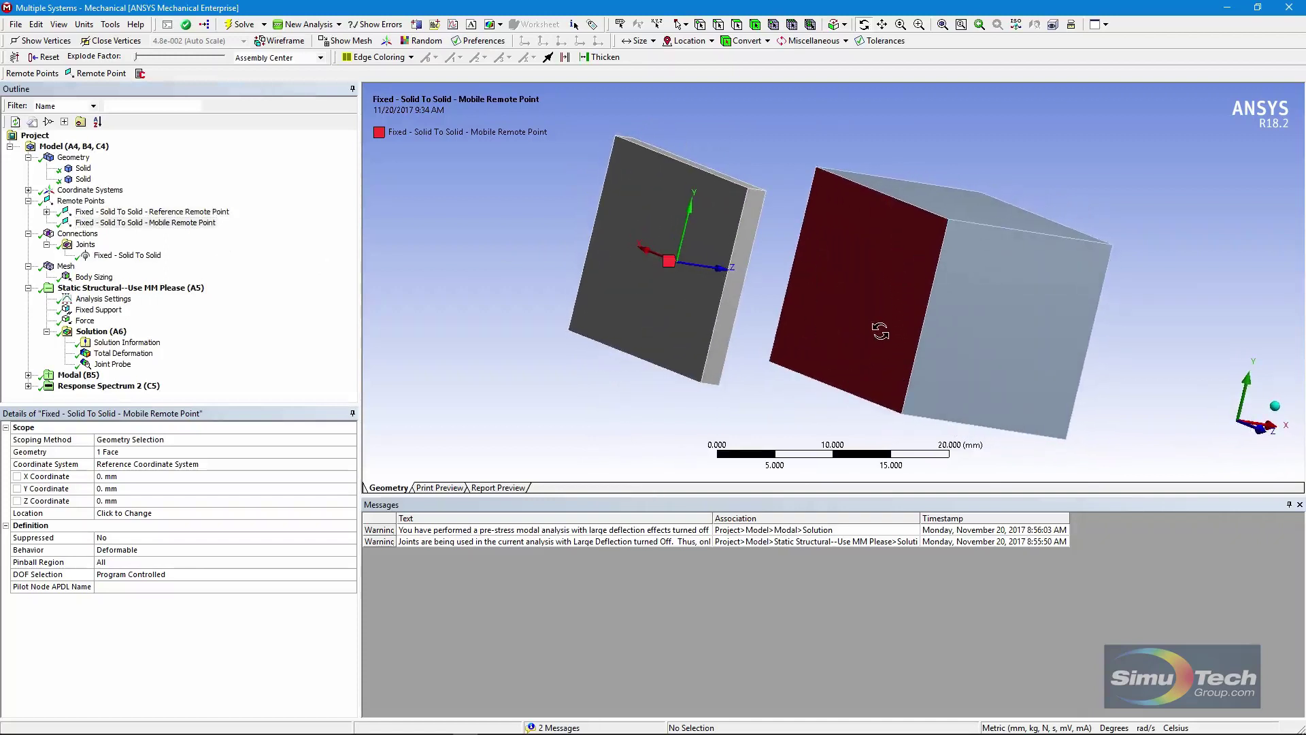
pyautogui.moveTo(953, 368); pyautogui.dragTo(796, 359)
# - Open the APDL commands under the reference remote point, enlarge their text and examine the myrefpoint=_npilot assignment
pyautogui.click(46, 212)
pyautogui.click(117, 223)
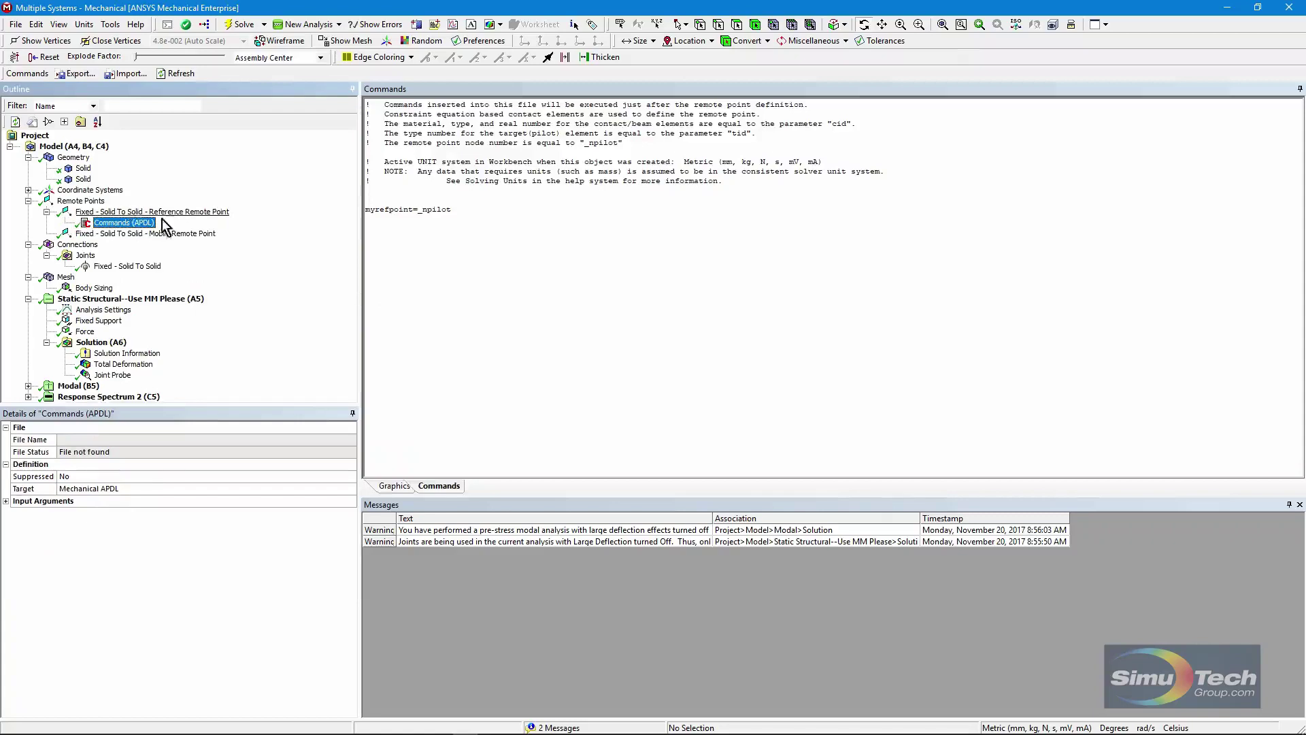
pyautogui.click(466, 253)
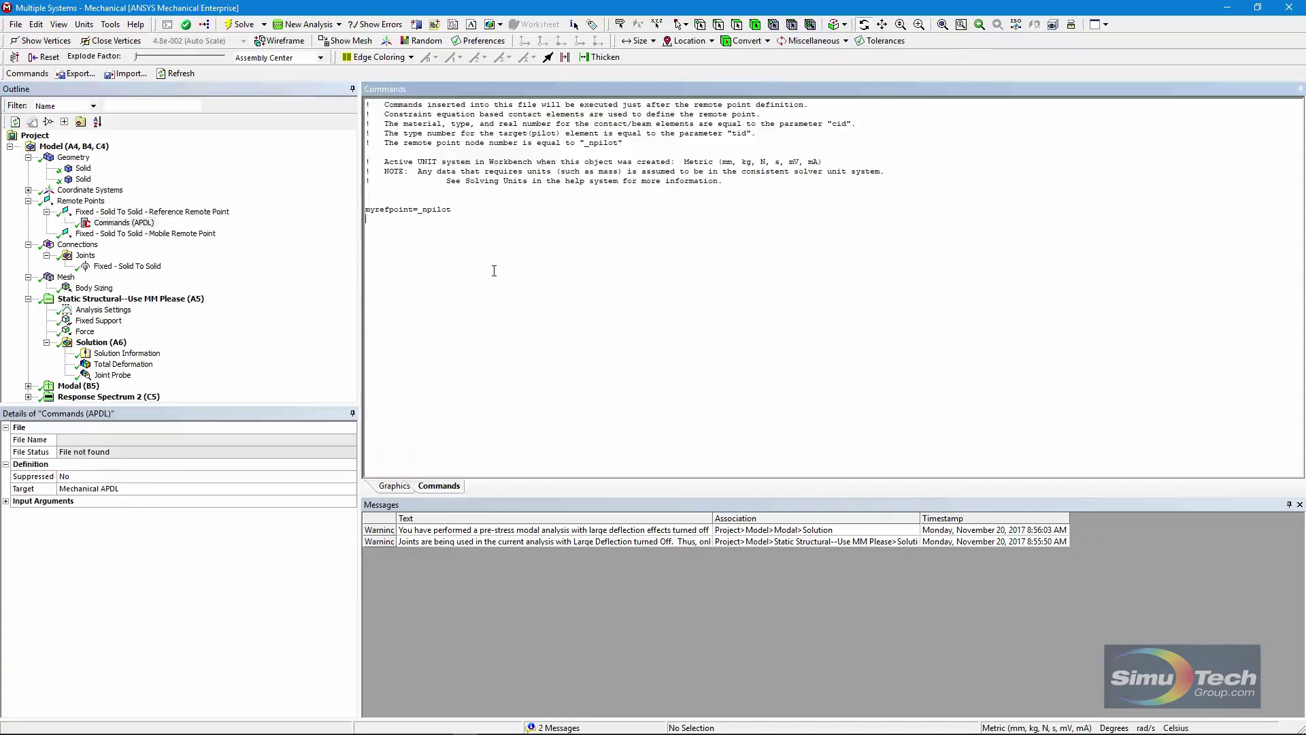
pyautogui.keyDown('ctrl'); pyautogui.scroll(10, 493, 284); pyautogui.keyUp('ctrl')
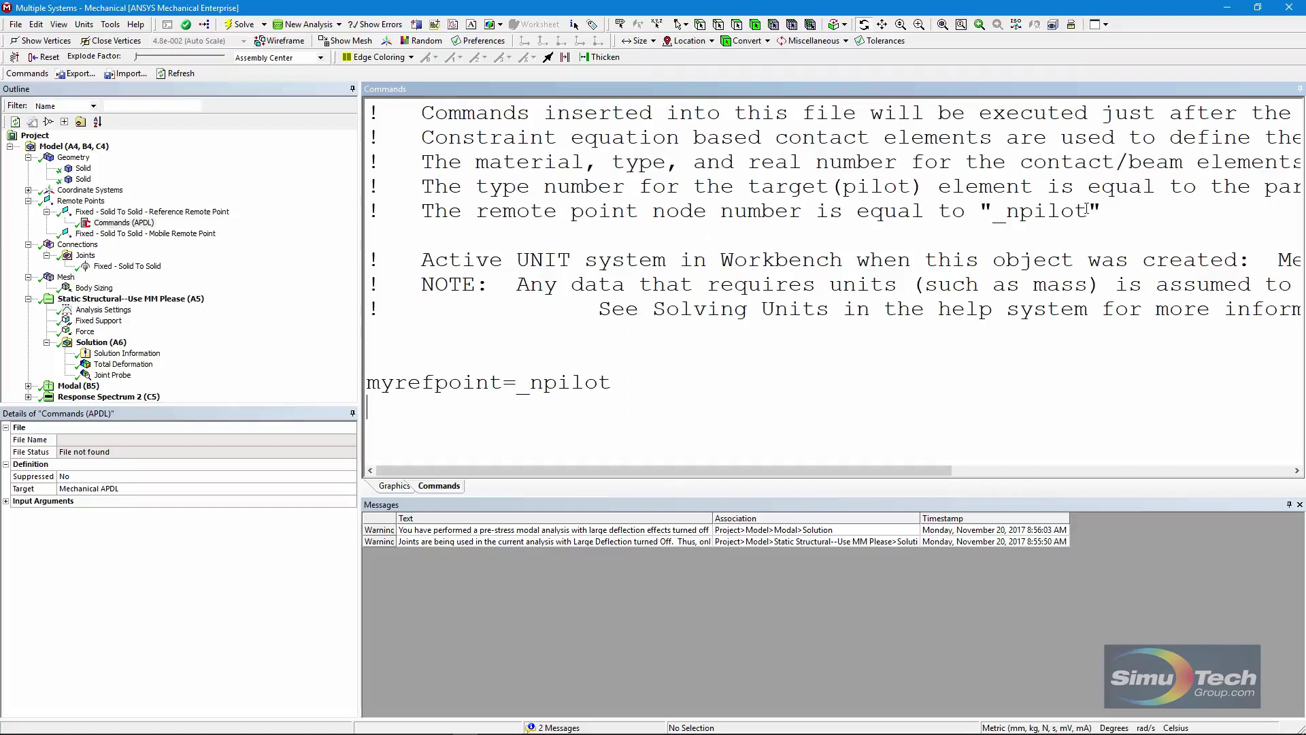
pyautogui.moveTo(367, 382); pyautogui.dragTo(504, 383)
pyautogui.click(661, 409)
pyautogui.moveTo(368, 383); pyautogui.dragTo(503, 383)
pyautogui.click(698, 379)
# - Check the input arguments of the APDL commands, and view the reference remote point before reopening its commands
pyautogui.click(6, 502)
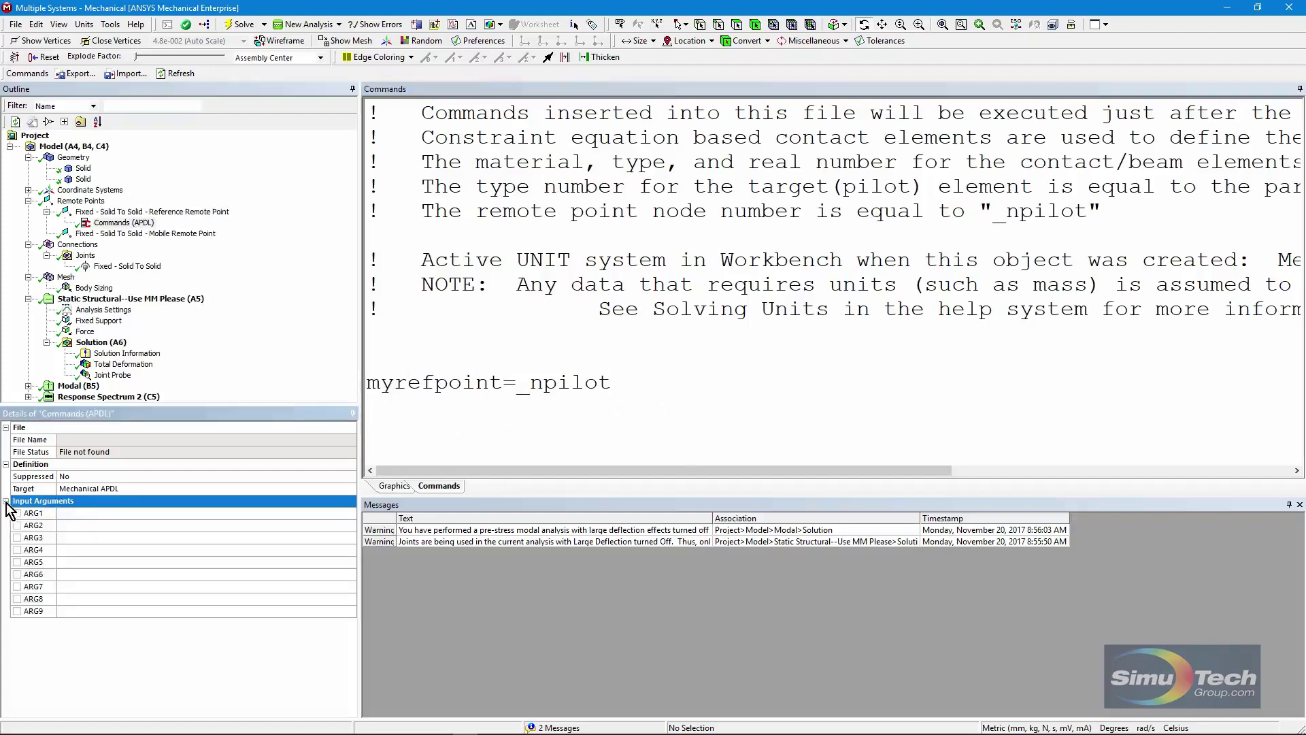
pyautogui.click(6, 501)
pyautogui.click(143, 213)
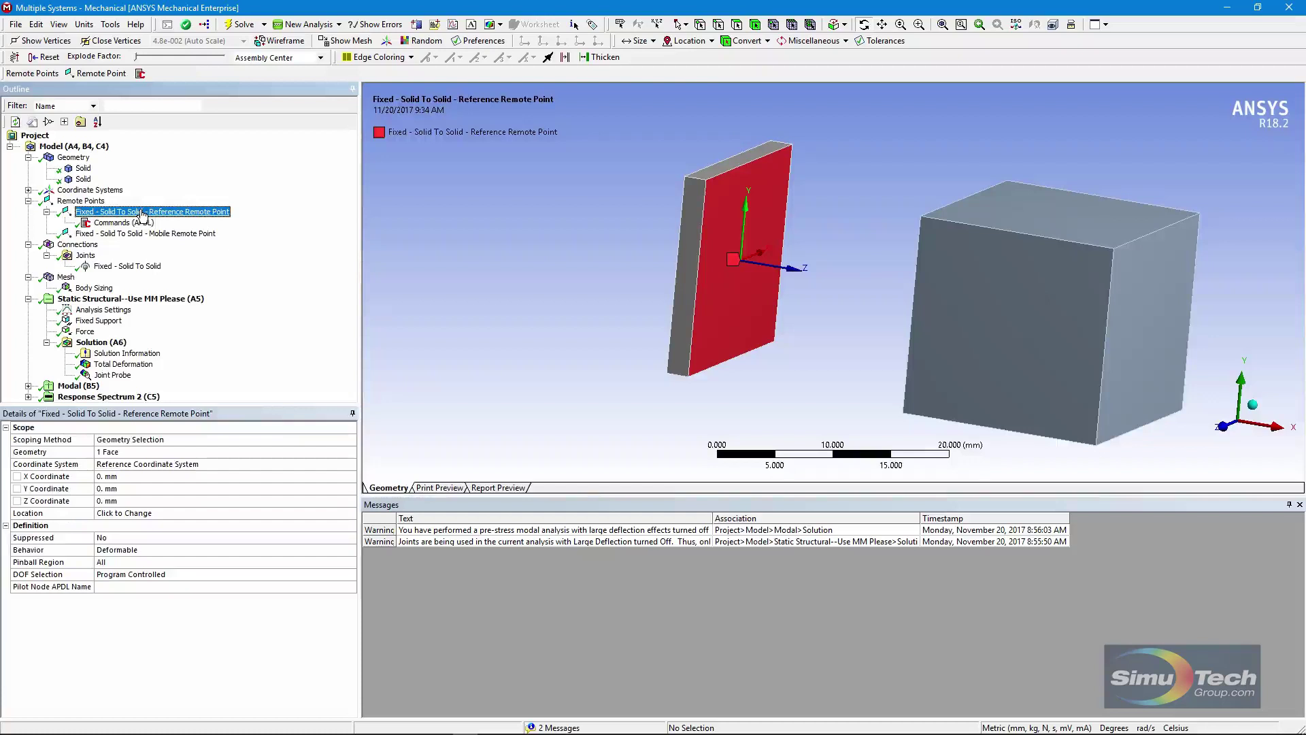
pyautogui.click(136, 224)
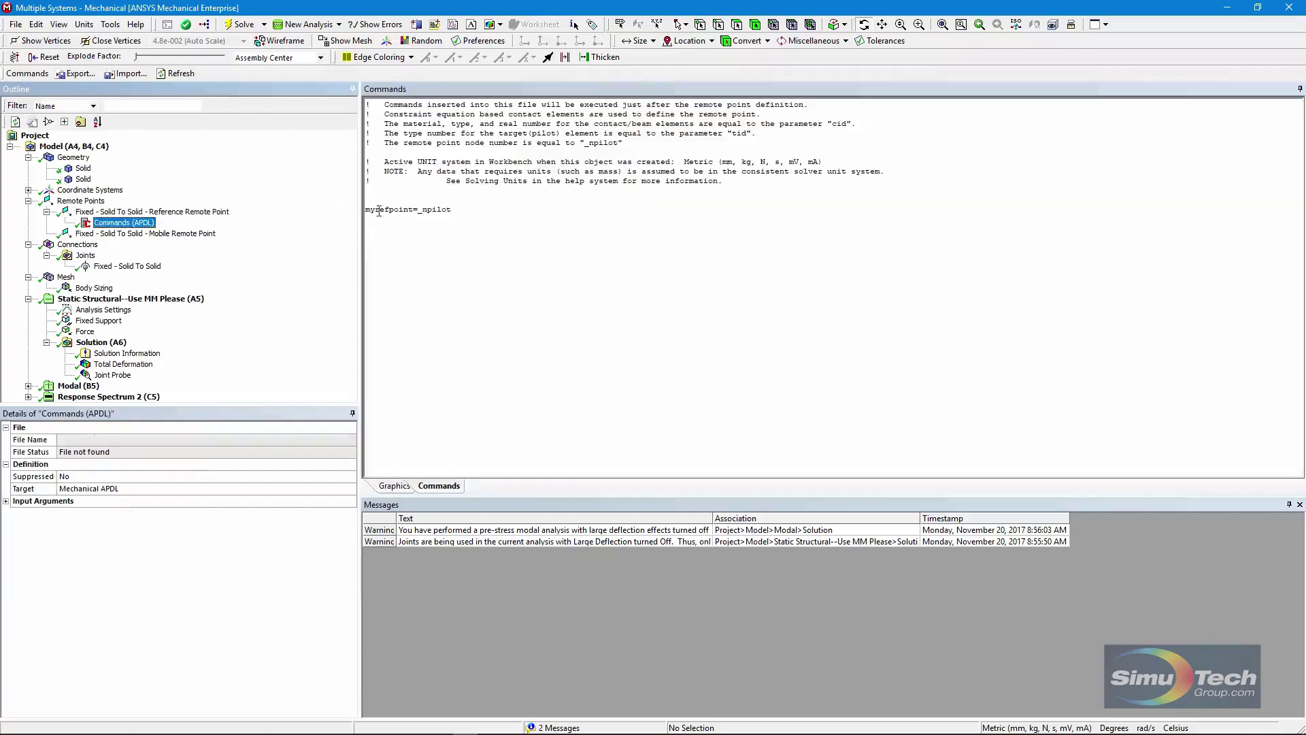
# - Examine the reference remote point's Pilot Node APDL Name property as an alternative to the APDL commands beneath it
pyautogui.click(128, 212)
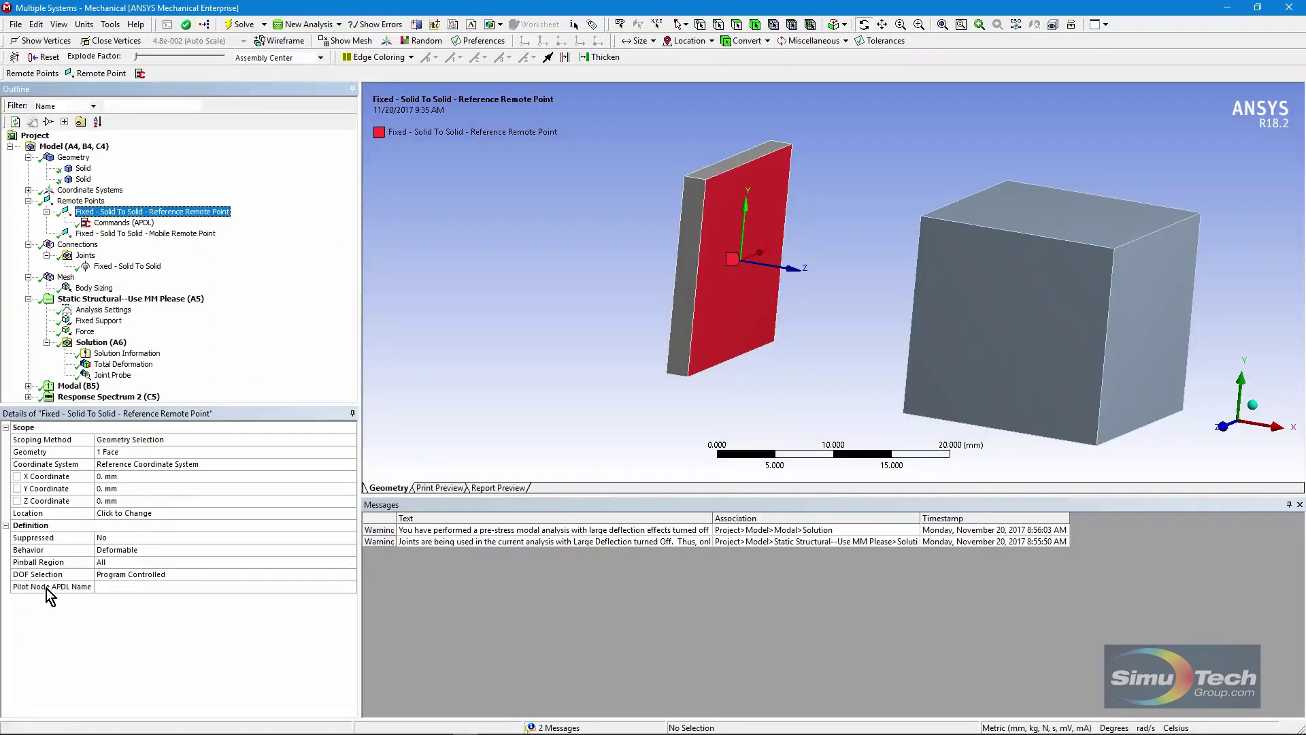
pyautogui.click(113, 588)
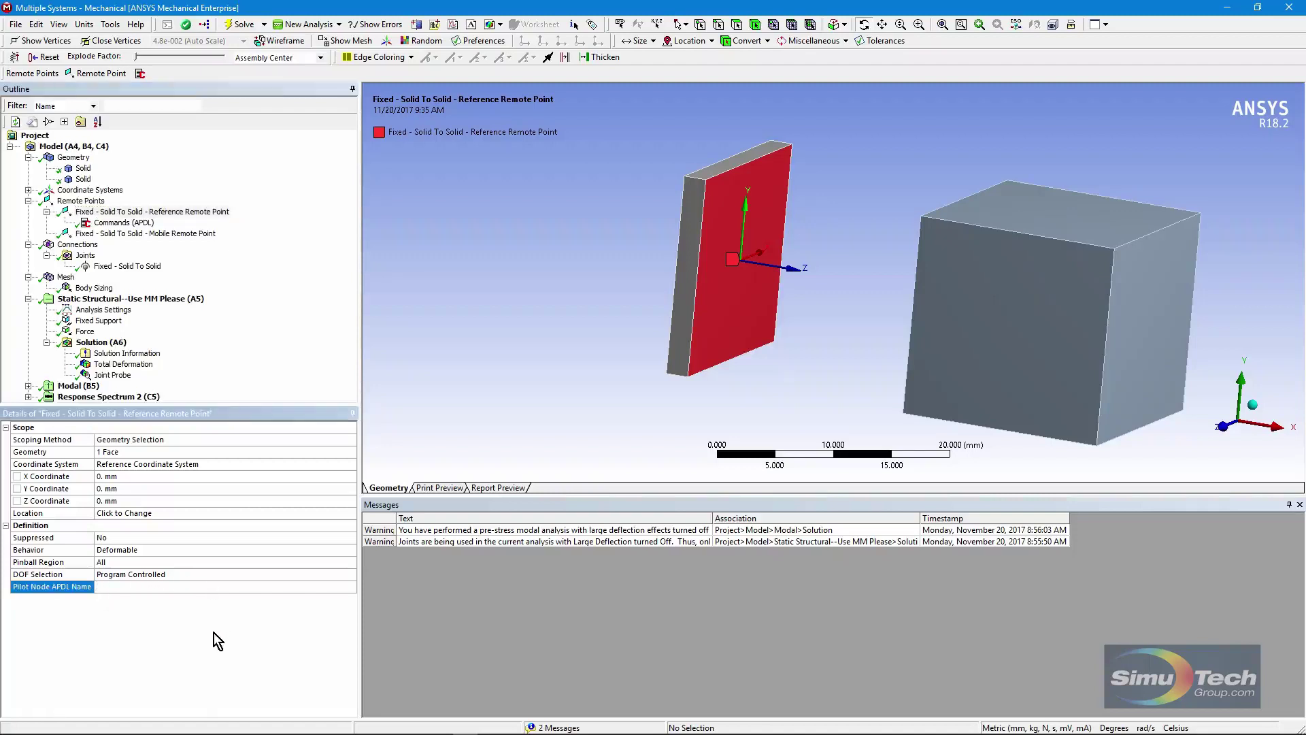
pyautogui.click(123, 222)
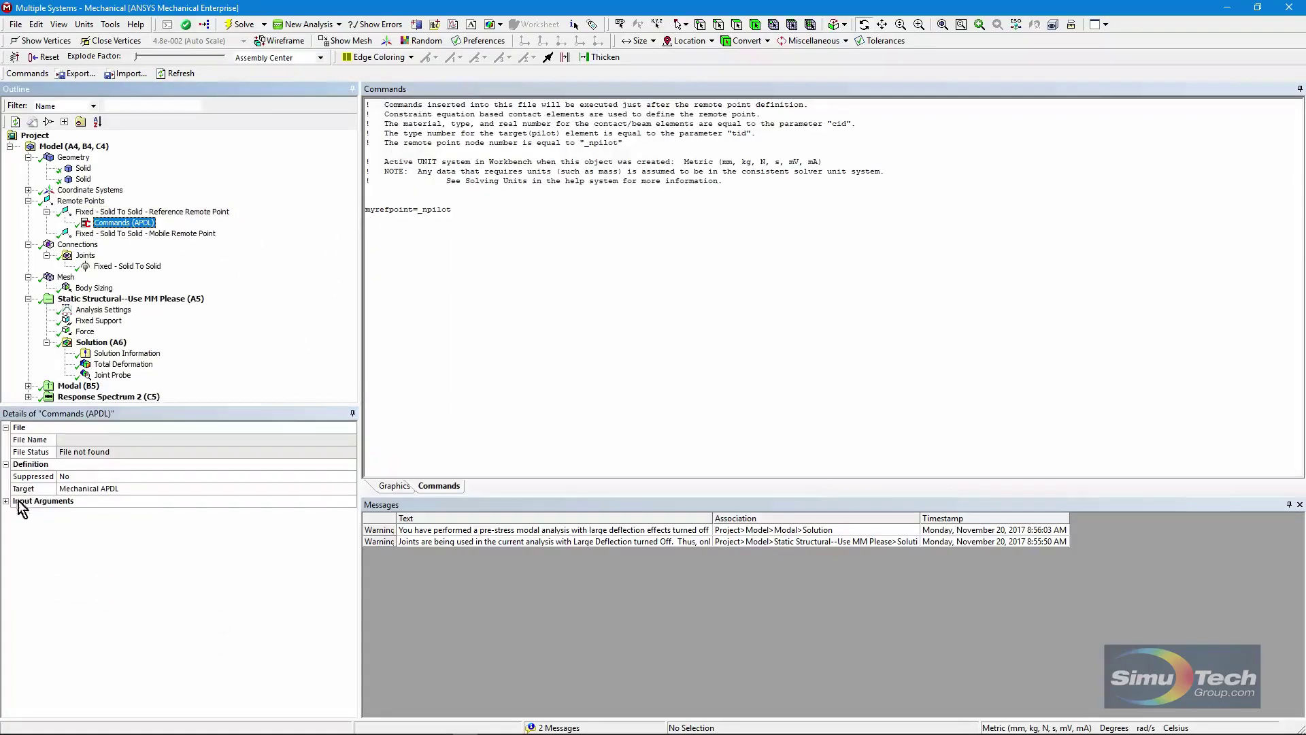
pyautogui.click(114, 213)
pyautogui.click(111, 587)
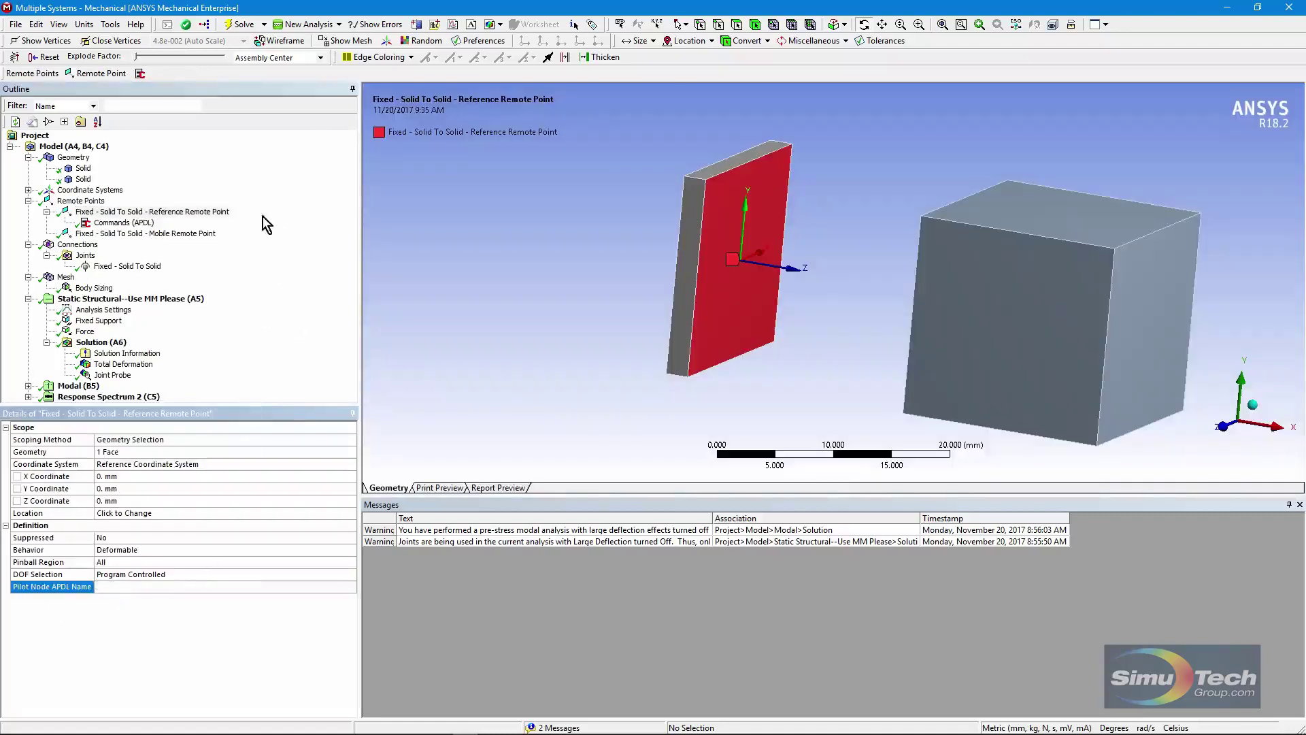
# - View the Fixed - Solid To Solid joint under Connections and inspect its reference and mobile bodies
pyautogui.click(77, 245)
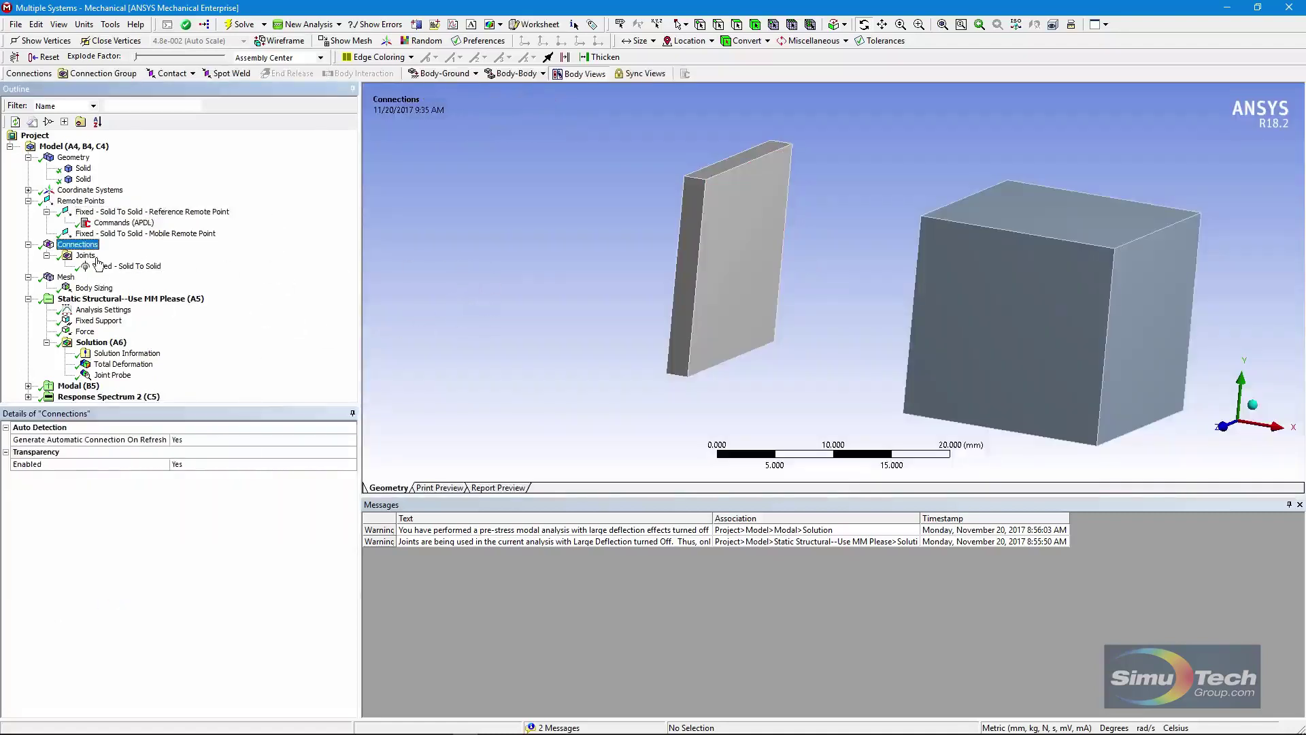
pyautogui.click(128, 266)
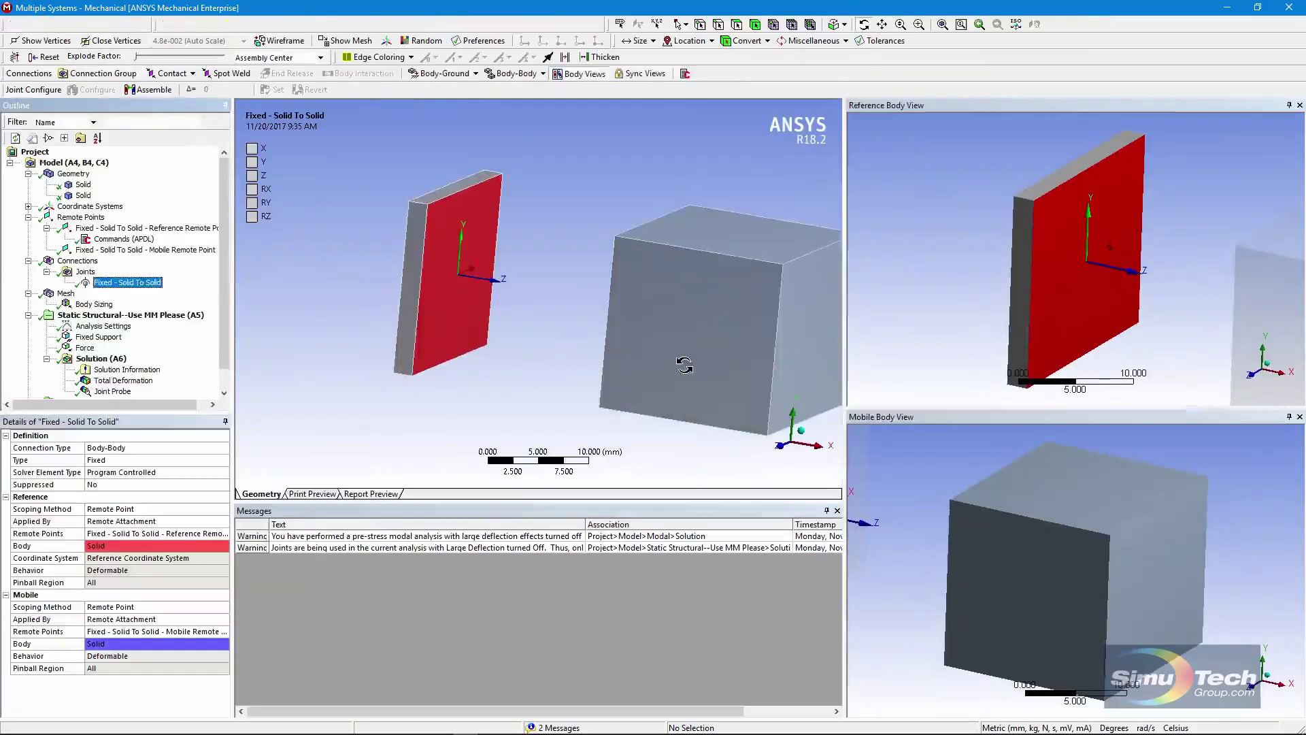
pyautogui.moveTo(684, 365)
pyautogui.mouseDown()
pyautogui.moveTo(728, 371)
pyautogui.moveTo(683, 380)
pyautogui.mouseUp()
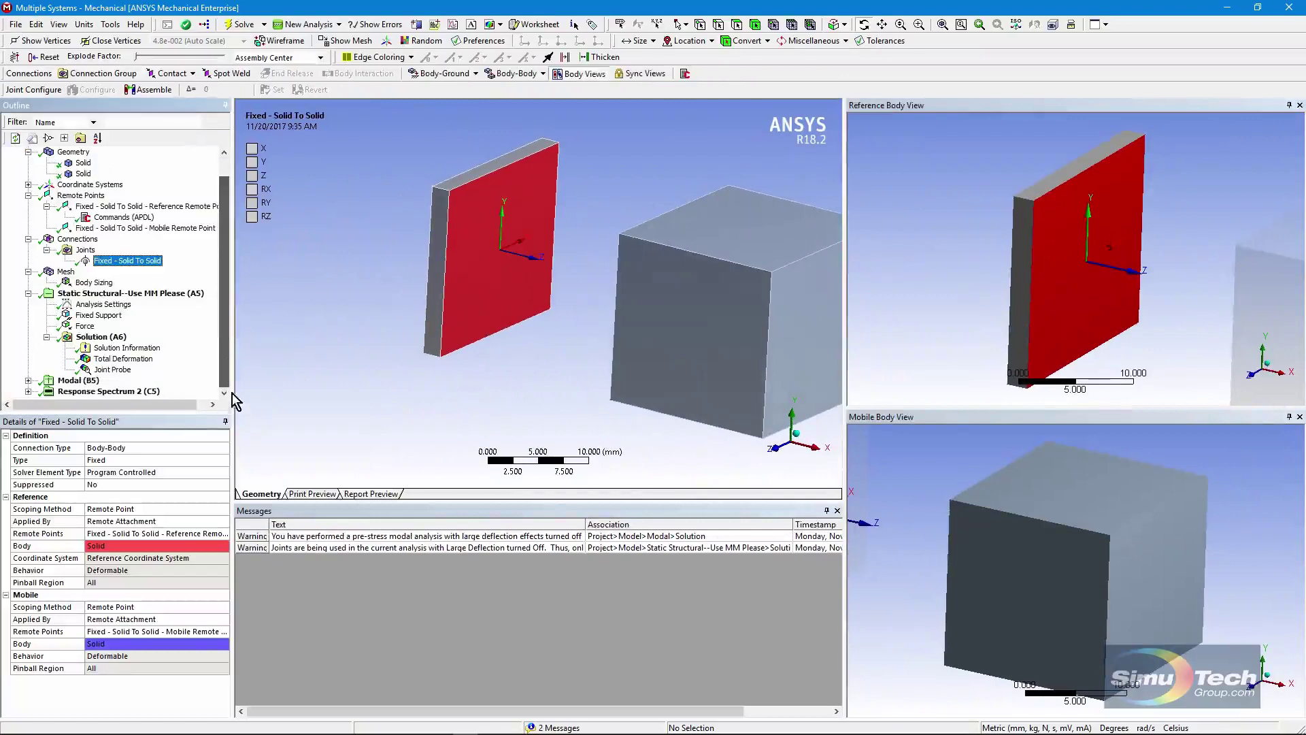
# - Play the Total Deformation animation of the static structural solution and stop it
pyautogui.click(102, 339)
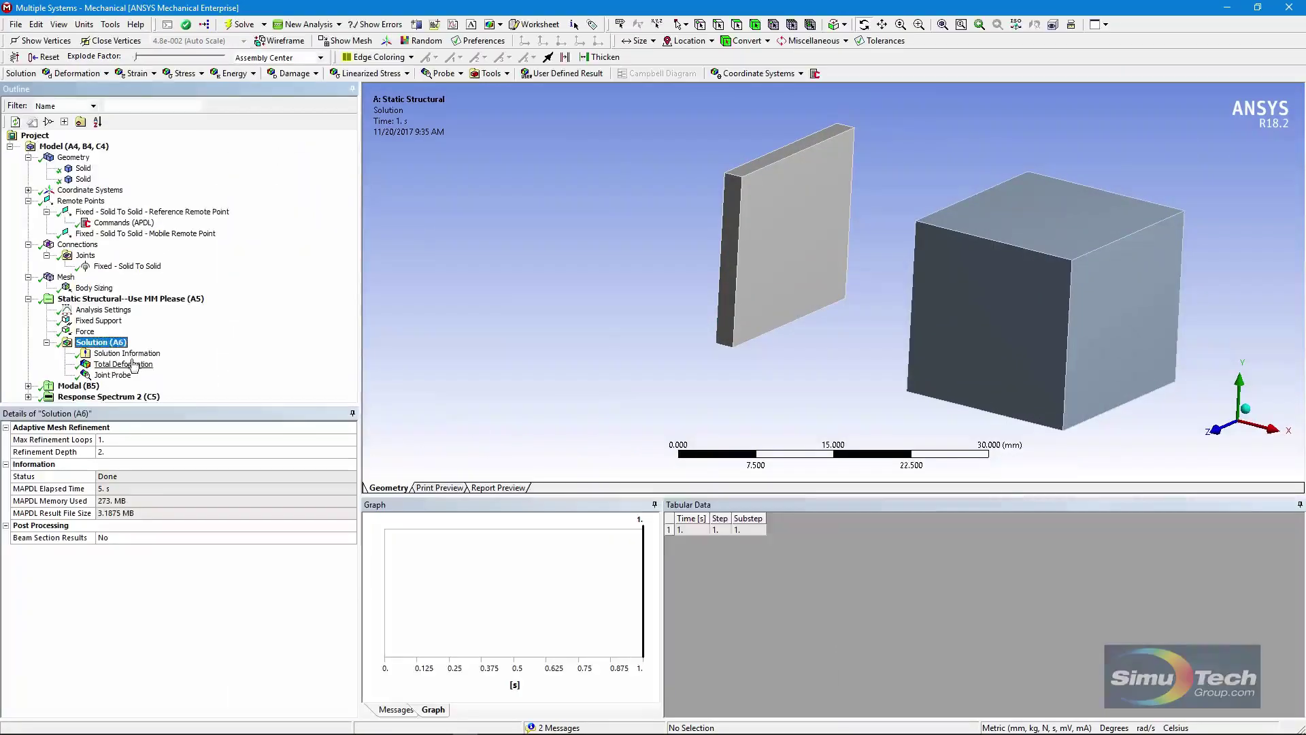
pyautogui.click(112, 365)
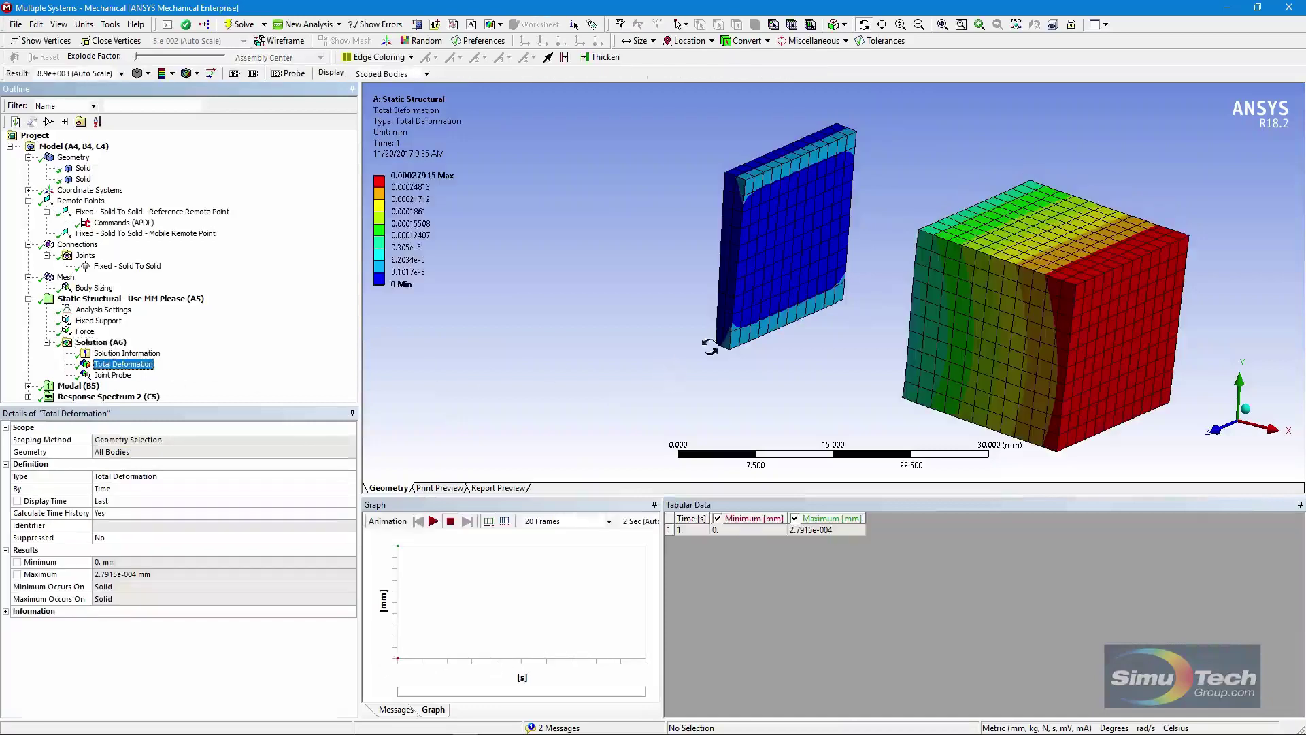
pyautogui.click(433, 522)
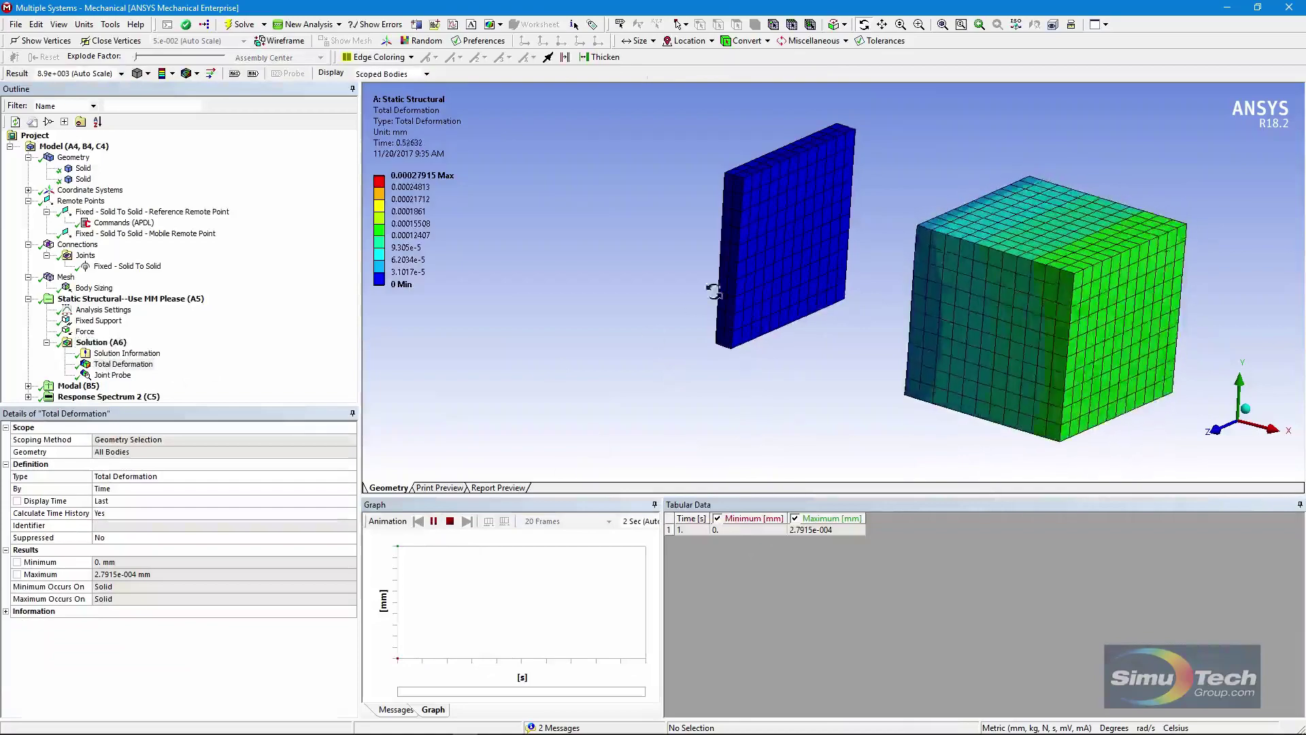
pyautogui.click(451, 521)
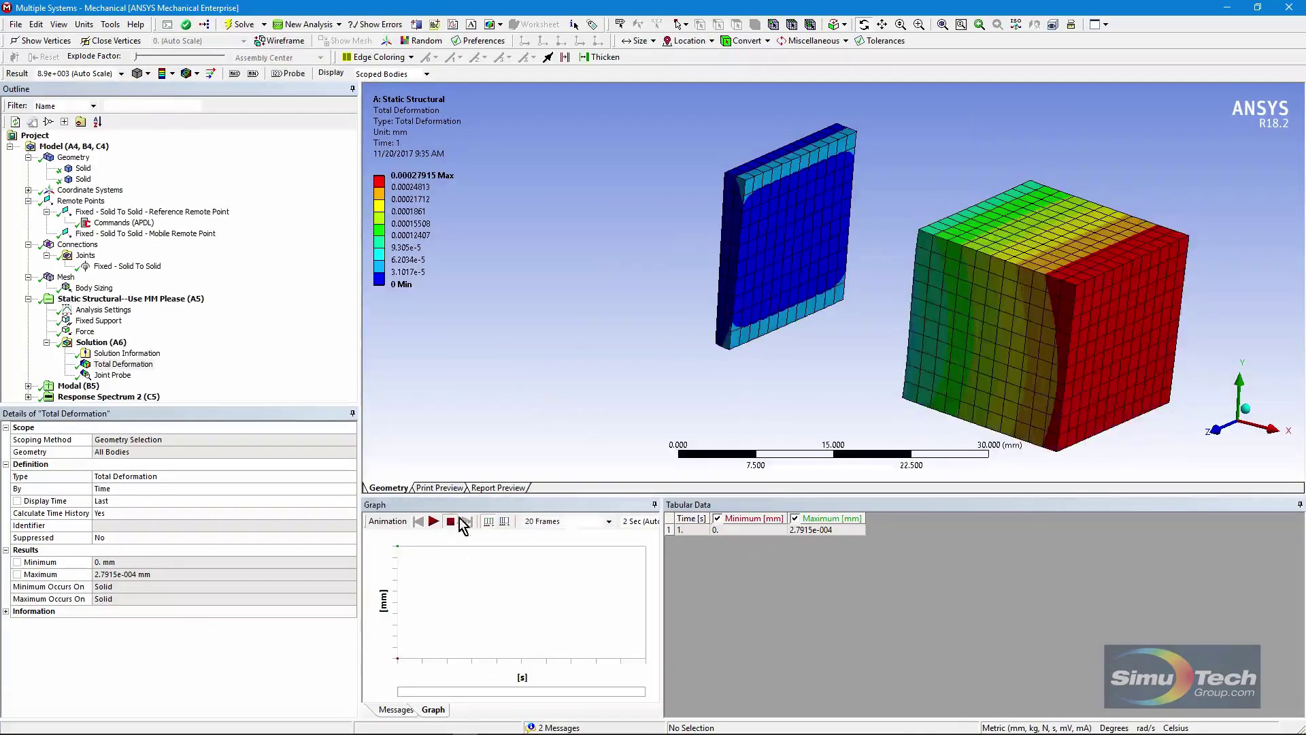
# - Compare the static Joint Probe's total force components with the Force load applied to the block
pyautogui.click(113, 374)
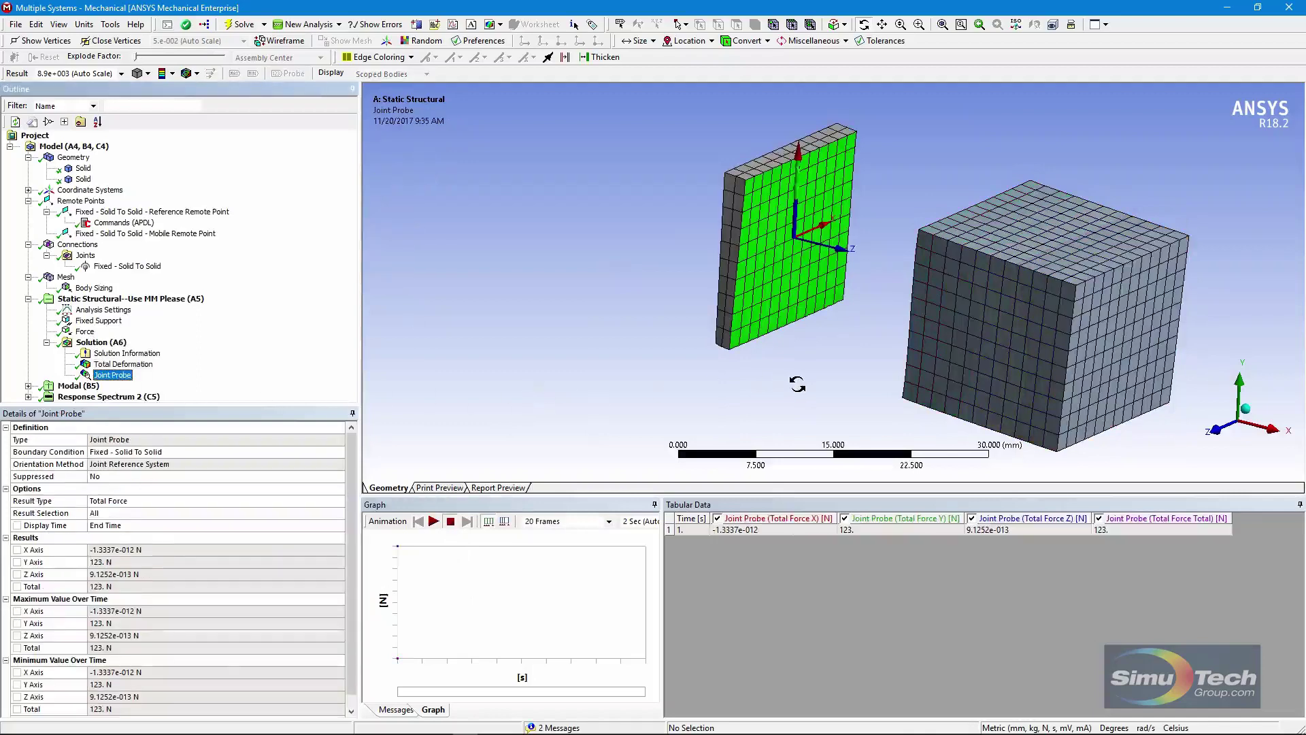
pyautogui.click(85, 331)
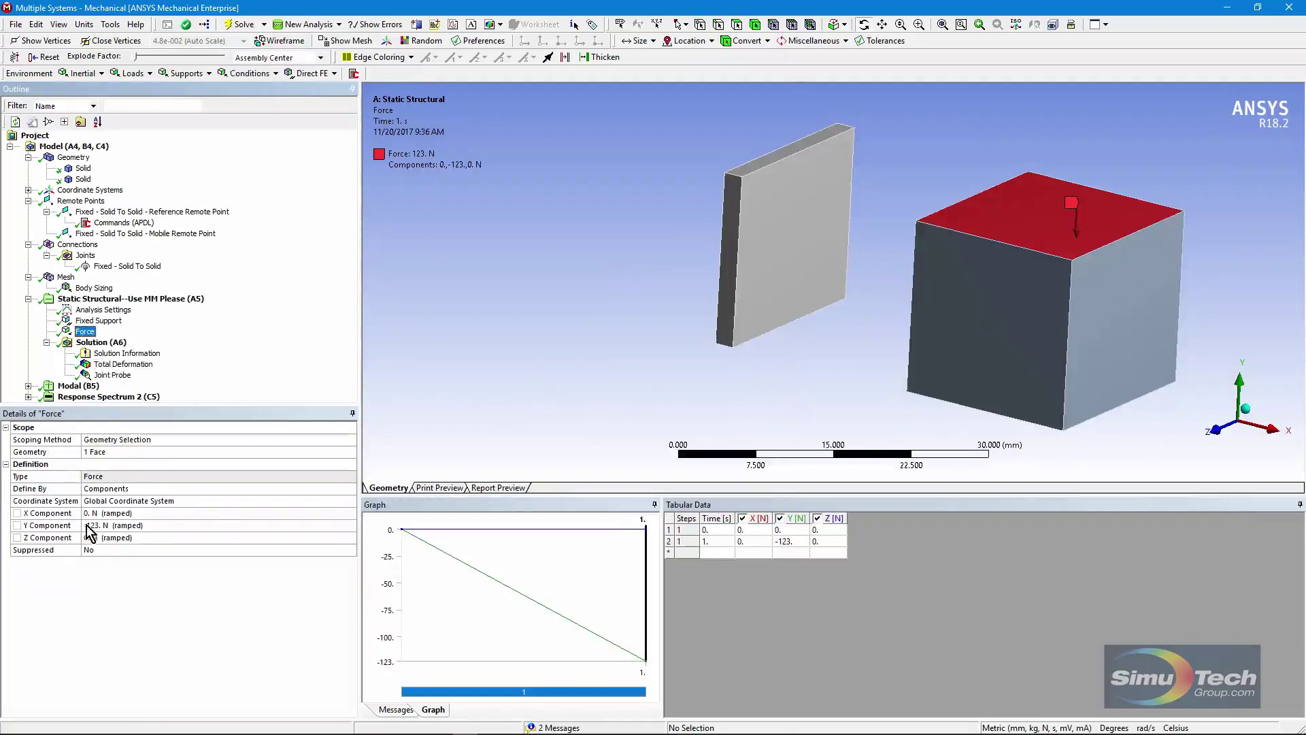
pyautogui.click(112, 375)
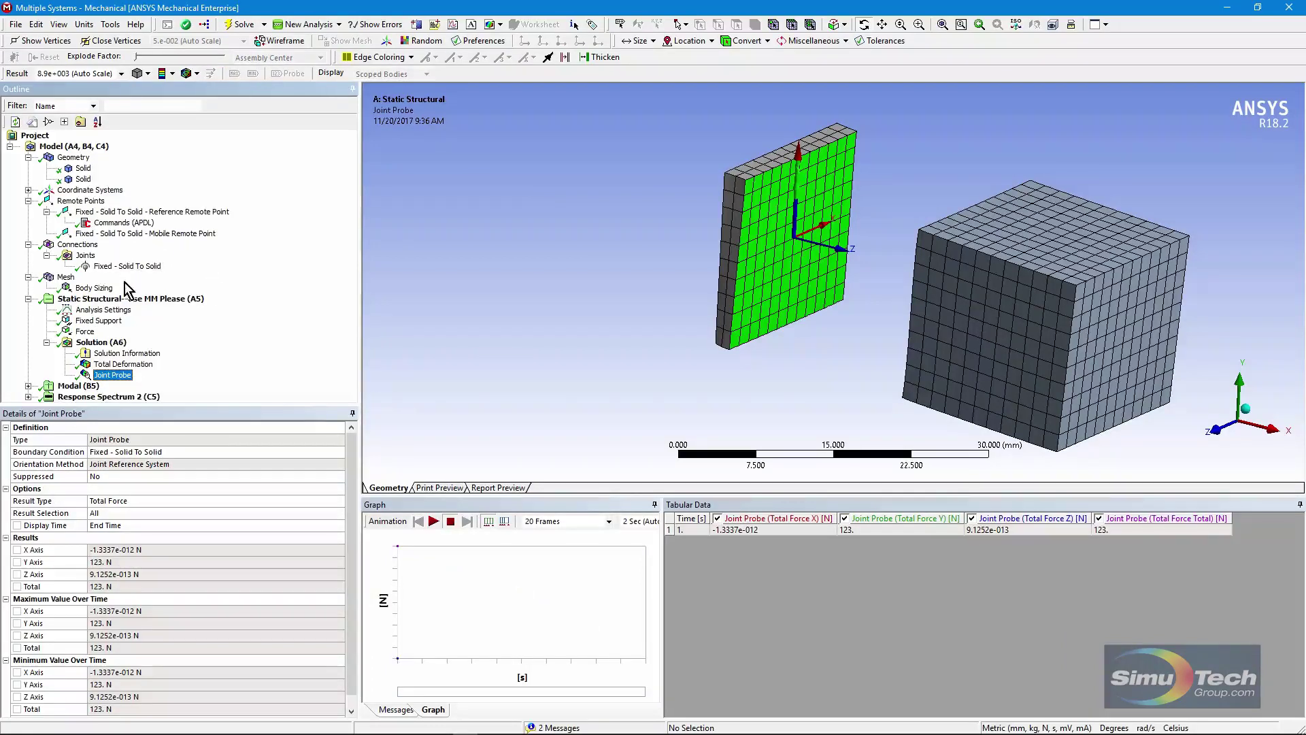
# - Add a Force Reaction for the Fixed Support to the static structural solution, evaluate it and review its components
pyautogui.click(108, 322)
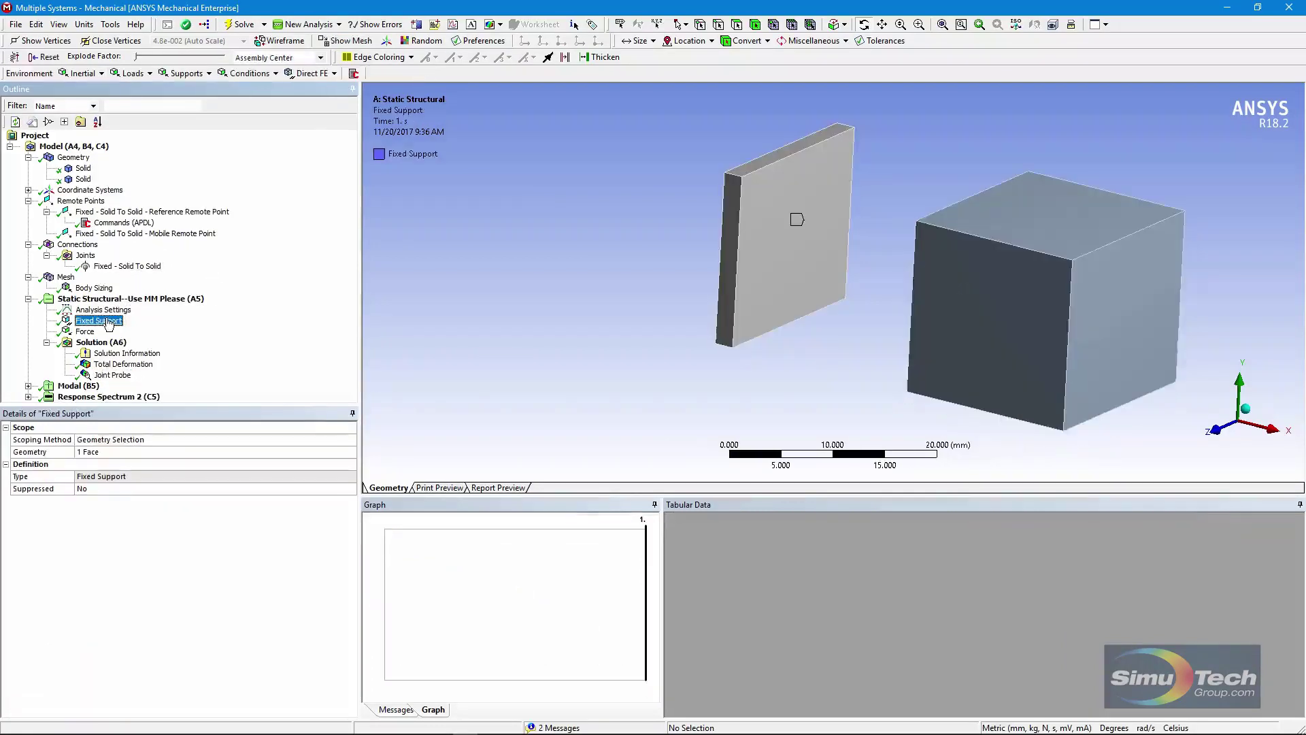
pyautogui.moveTo(158, 343); pyautogui.dragTo(113, 347)
pyautogui.scroll(-1, 348, 299)
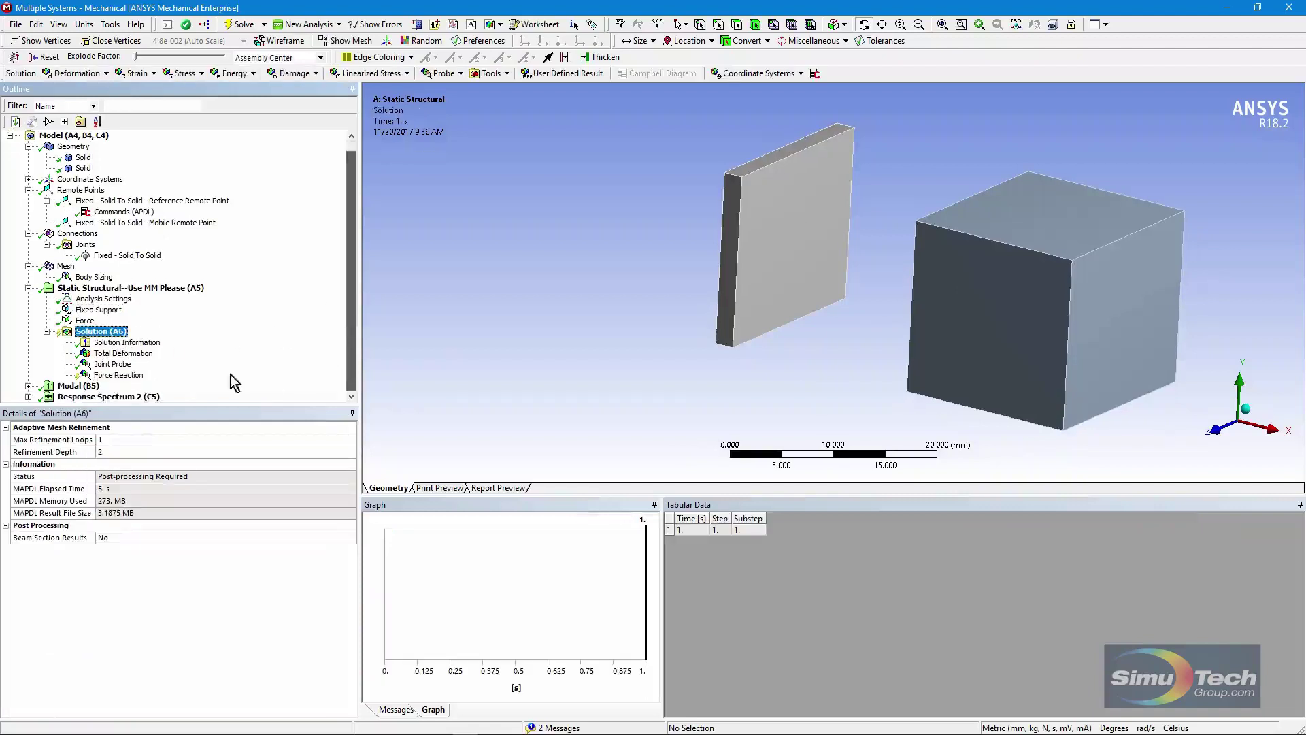
pyautogui.rightClick(131, 376)
pyautogui.click(170, 399)
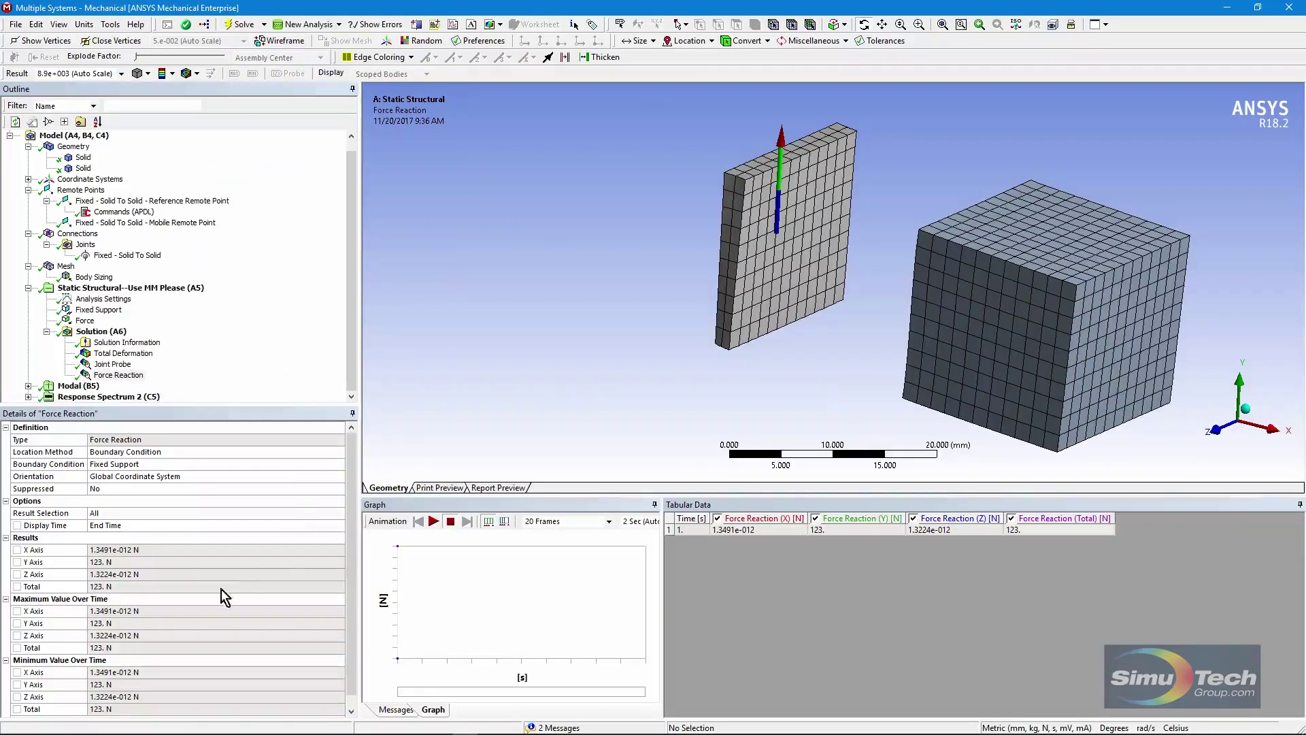
pyautogui.moveTo(947, 368); pyautogui.dragTo(687, 218)
pyautogui.press('0')
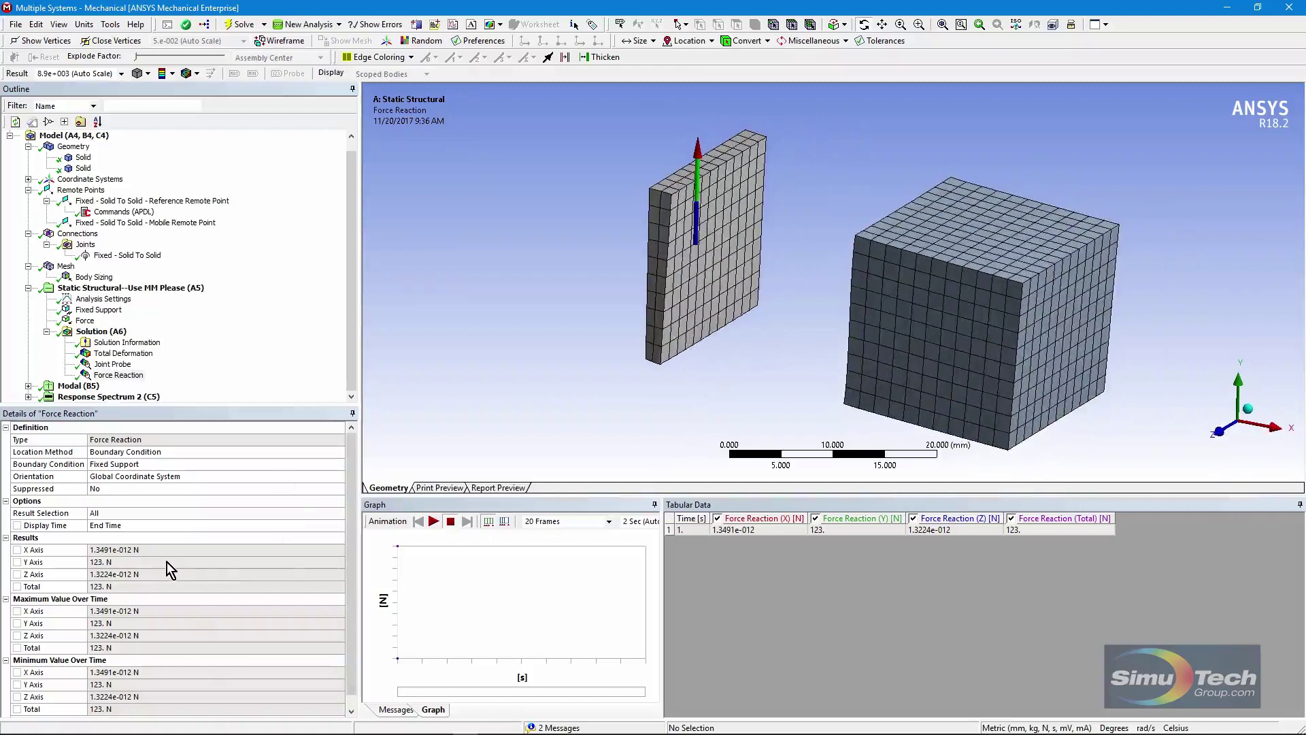
pyautogui.click(349, 287)
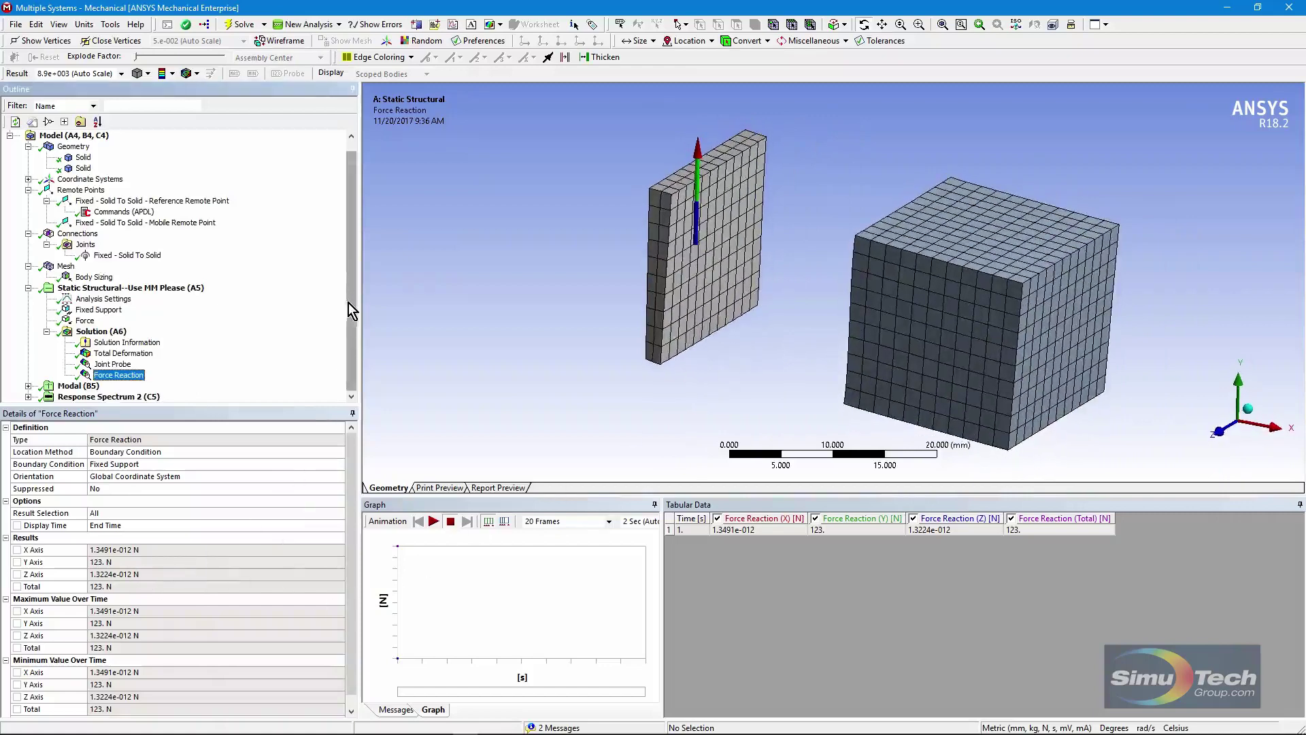
# - Expand the Modal analysis in place of the static structural branch and examine its pre-stress settings and solved mode frequencies
pyautogui.click(28, 288)
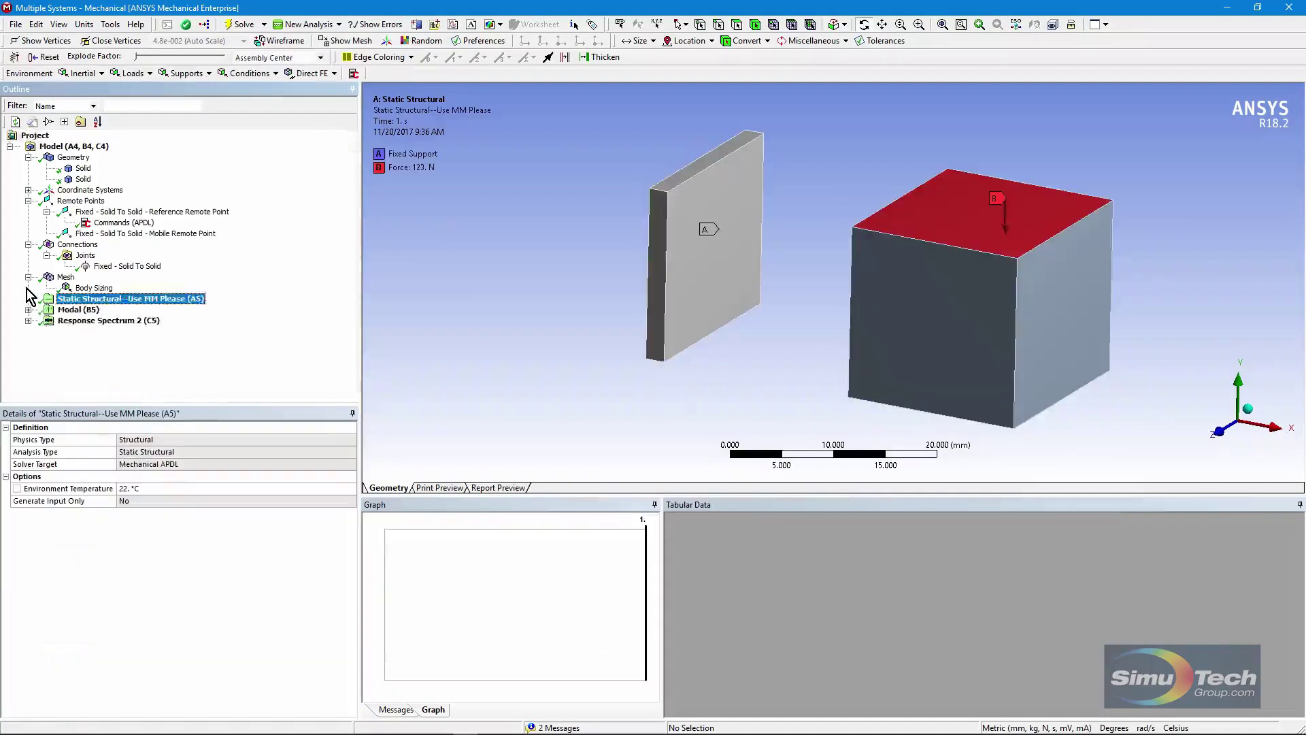
pyautogui.click(28, 299)
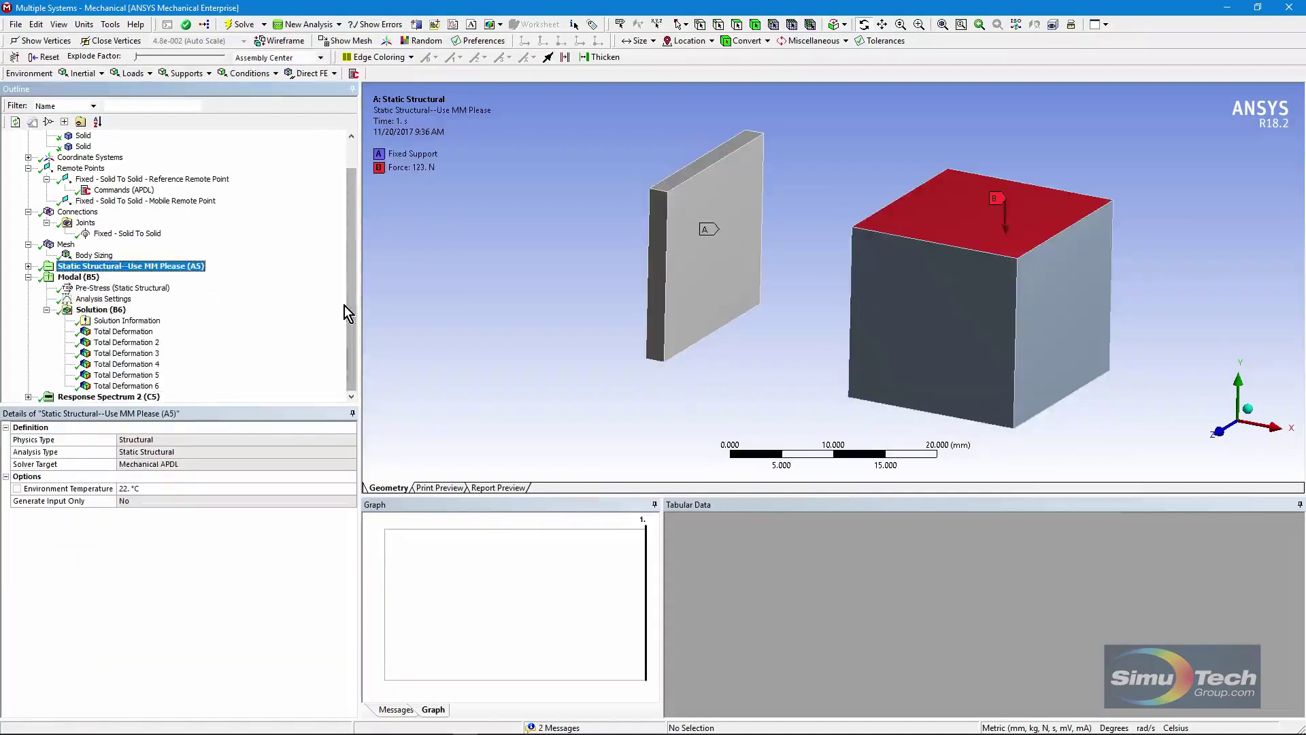
pyautogui.click(113, 289)
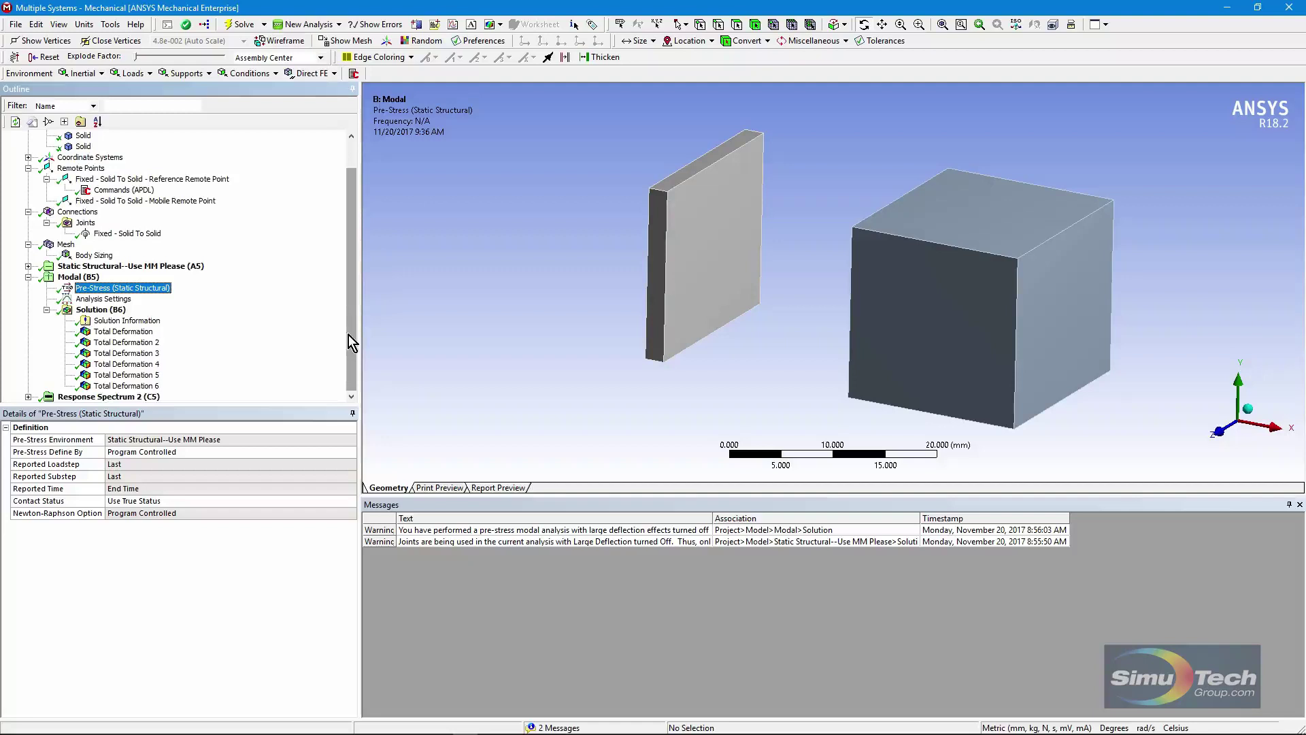
pyautogui.click(100, 309)
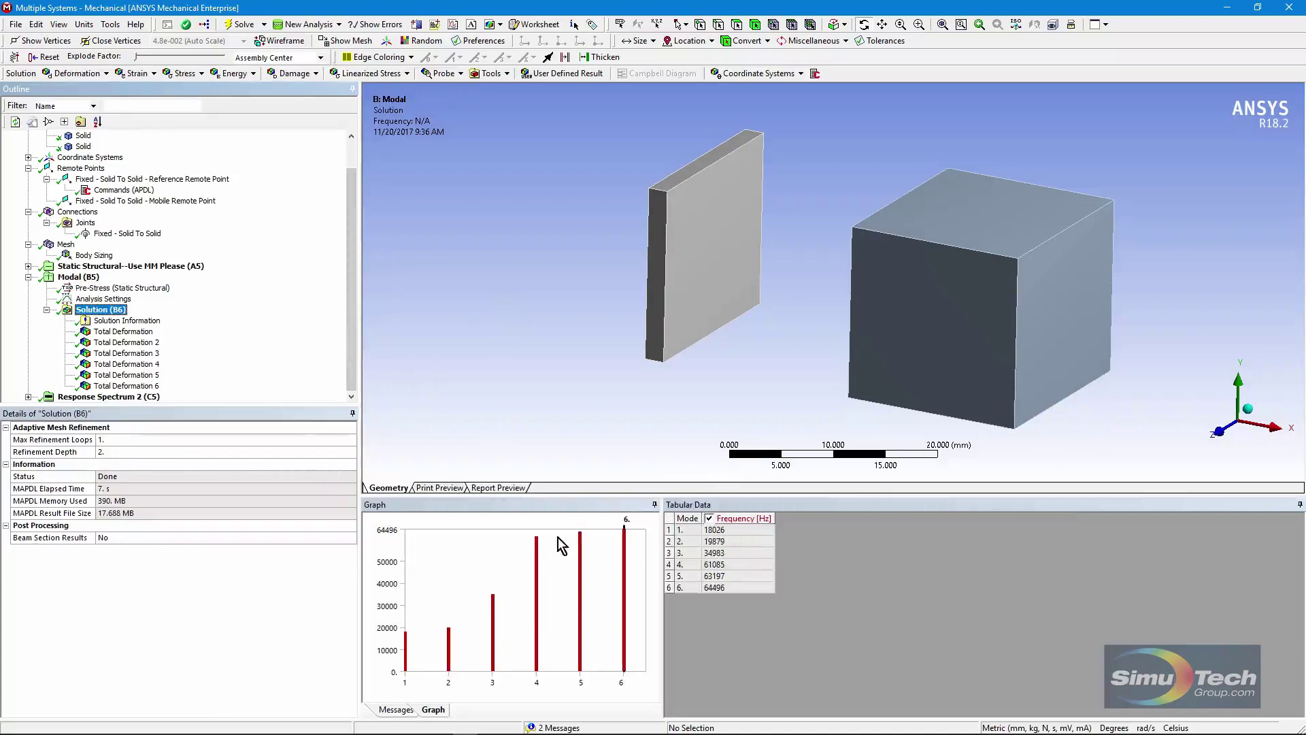
# - Animate the total deformation of modes 1 and 2 of the modal solution, stopping each animation
pyautogui.click(124, 332)
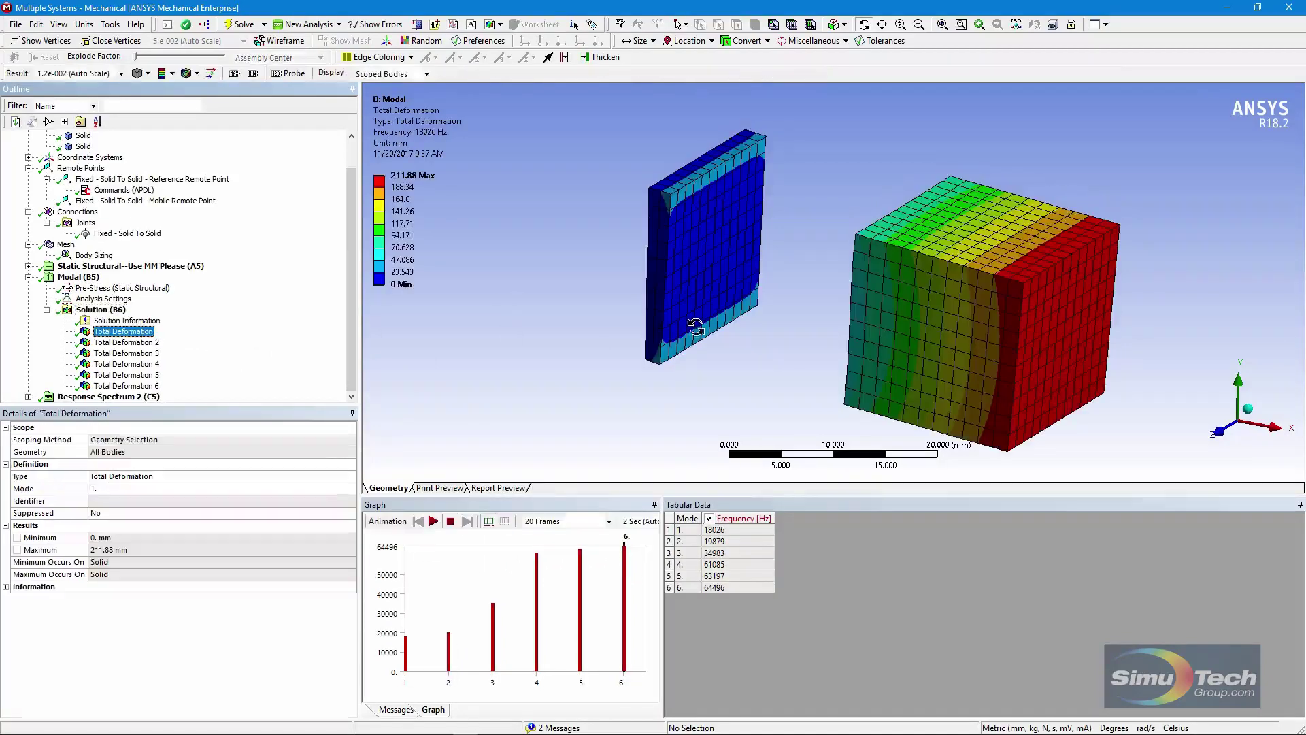
pyautogui.click(433, 521)
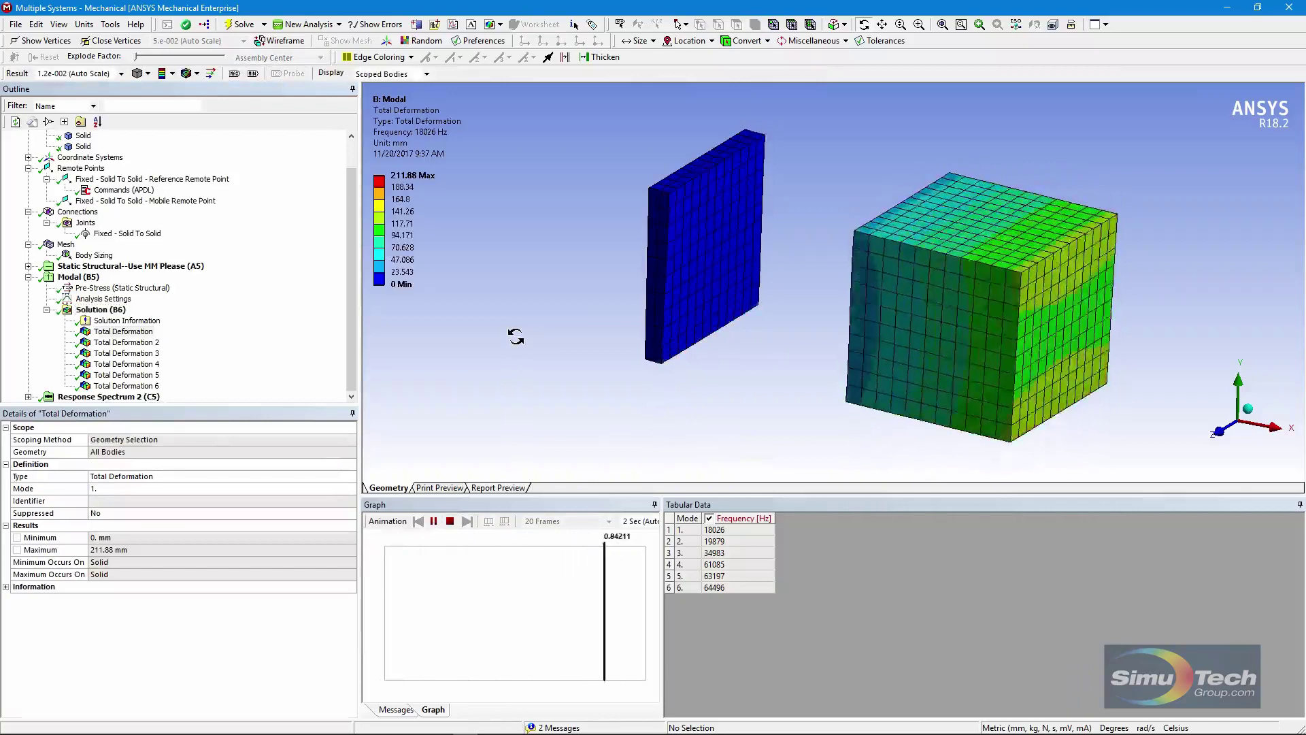
pyautogui.click(451, 522)
pyautogui.click(125, 342)
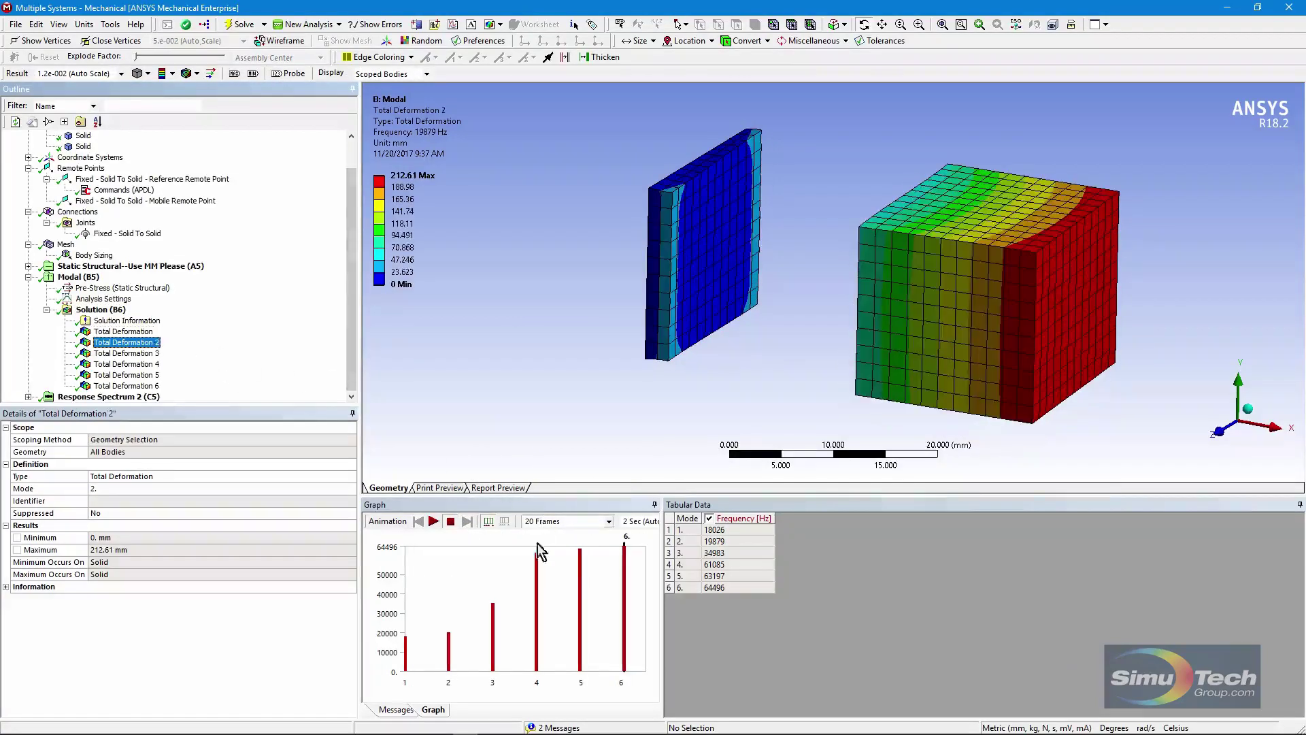
pyautogui.click(433, 522)
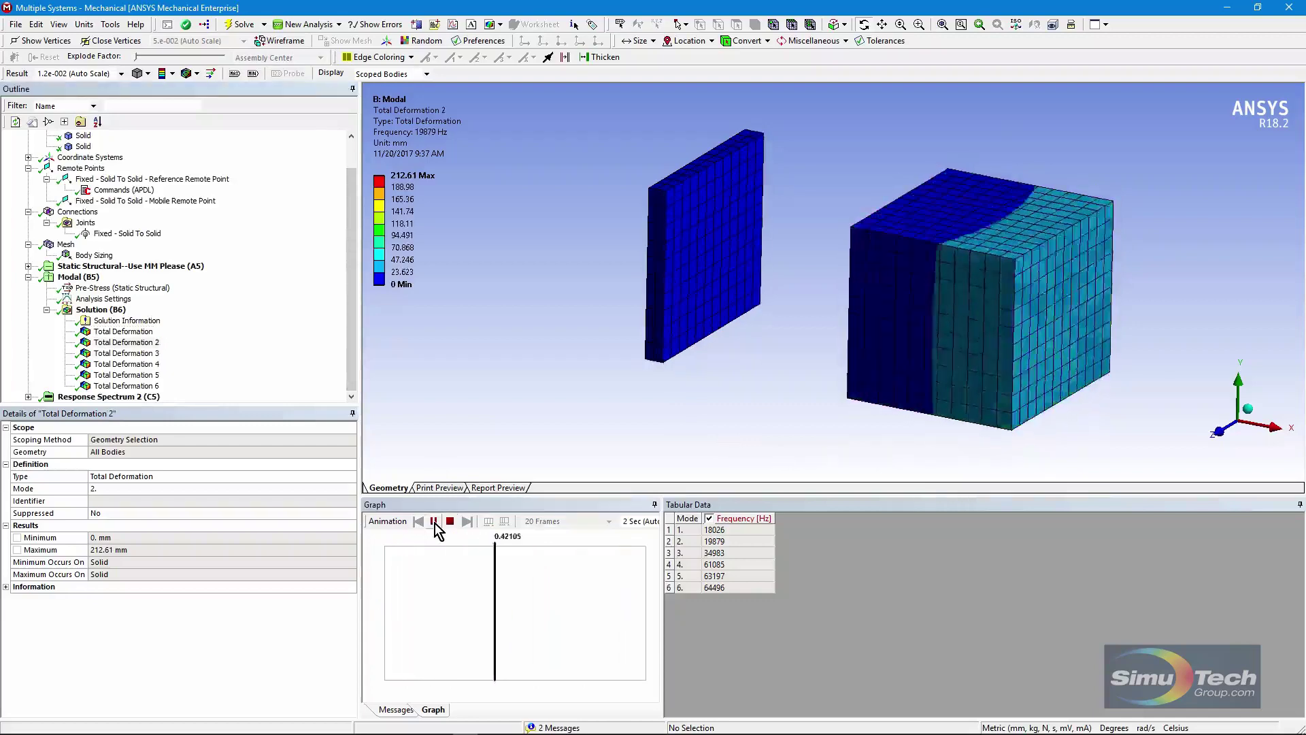
pyautogui.click(451, 522)
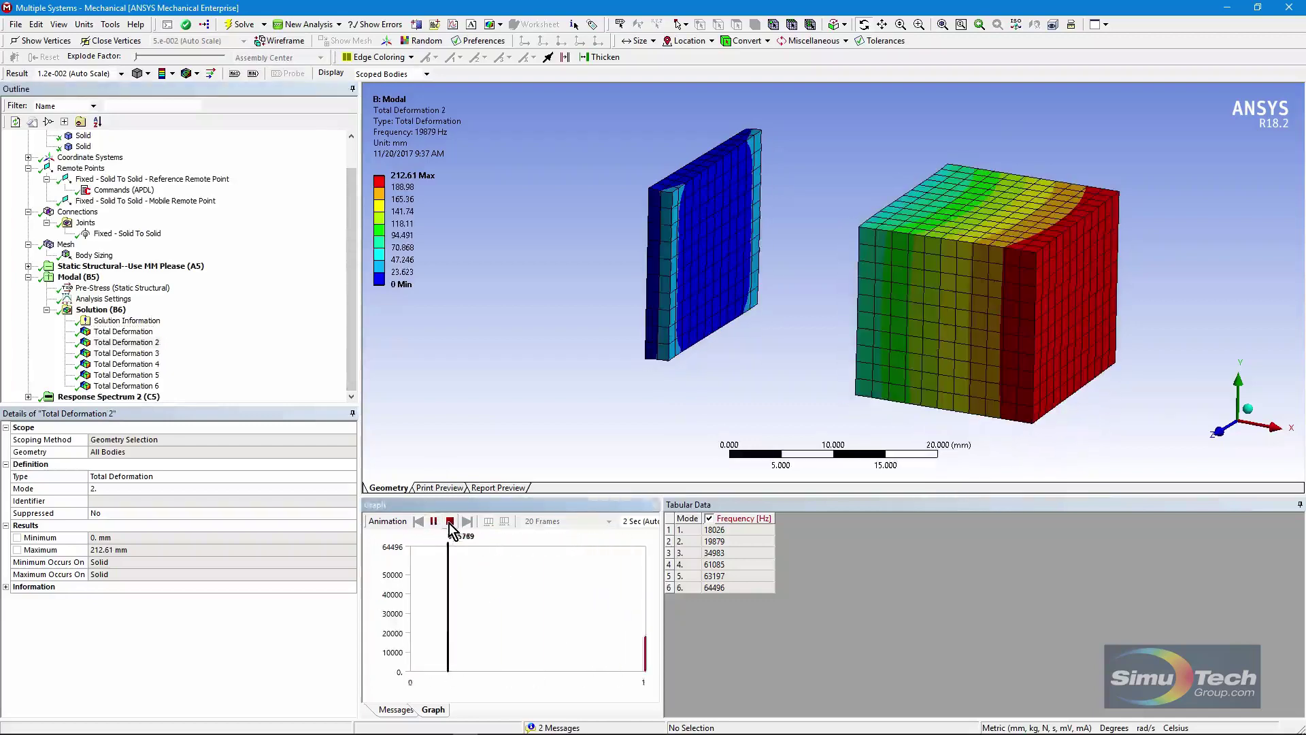
# - Animate the total deformation of modes 3 and 4 of the modal solution, stopping each animation
pyautogui.click(136, 353)
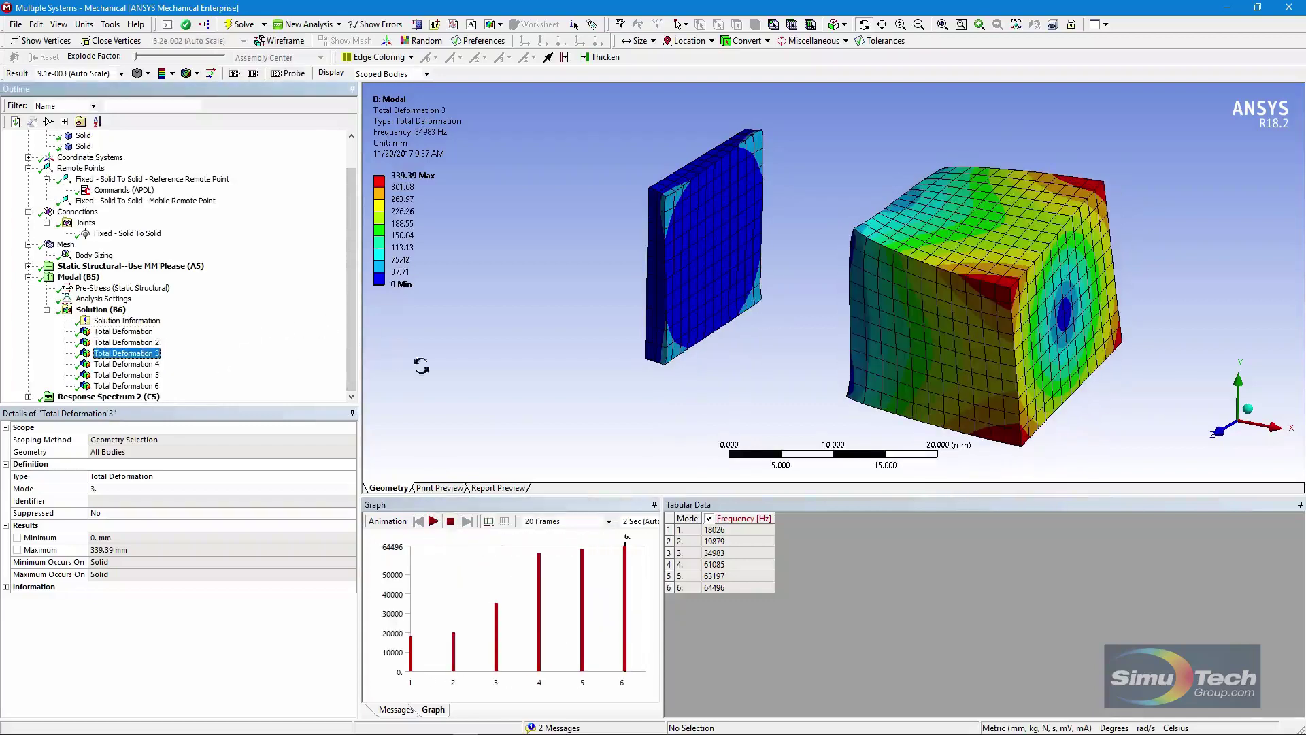
pyautogui.click(433, 522)
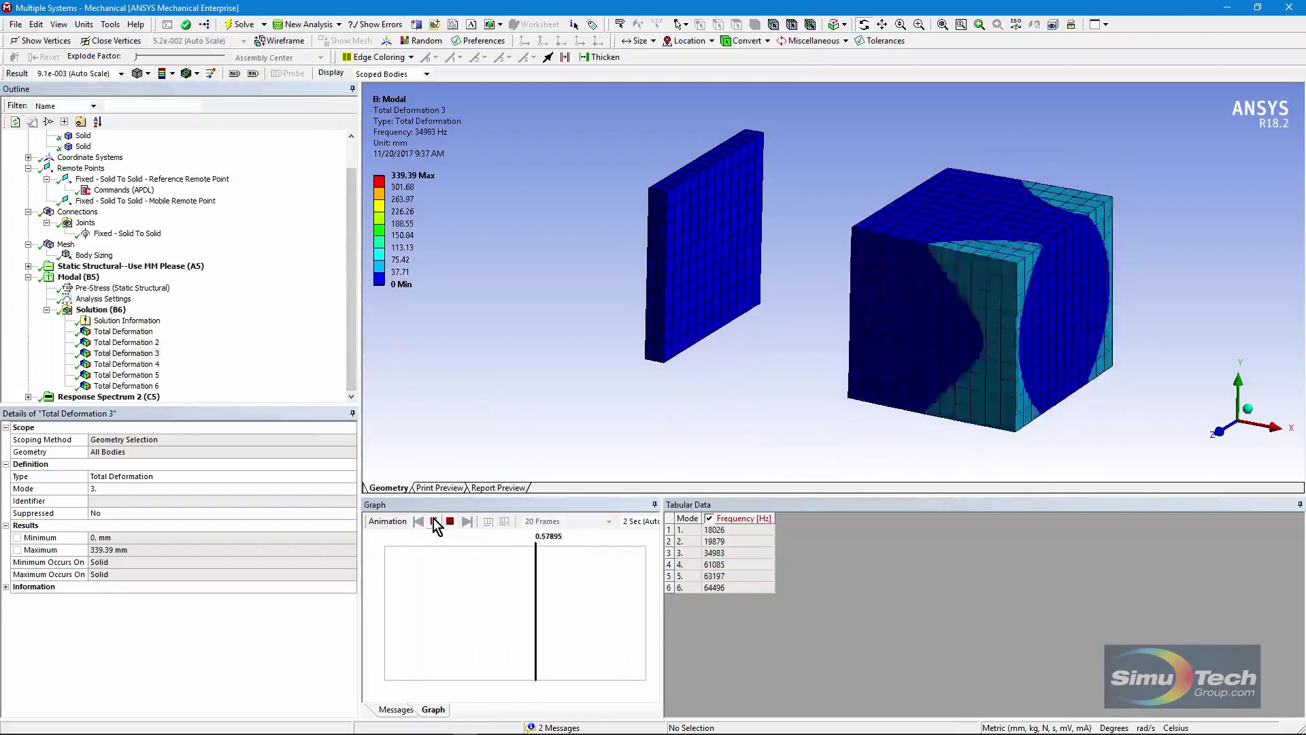
pyautogui.click(451, 522)
pyautogui.click(126, 364)
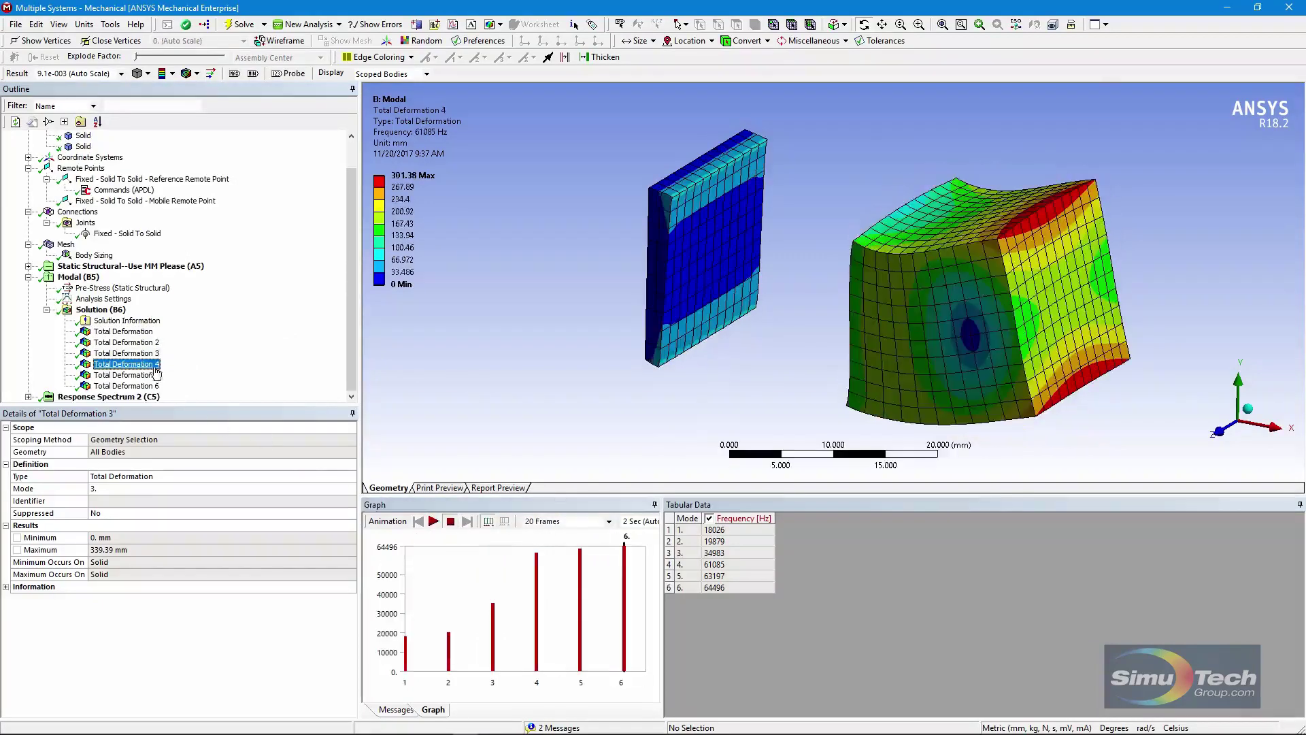
pyautogui.click(433, 522)
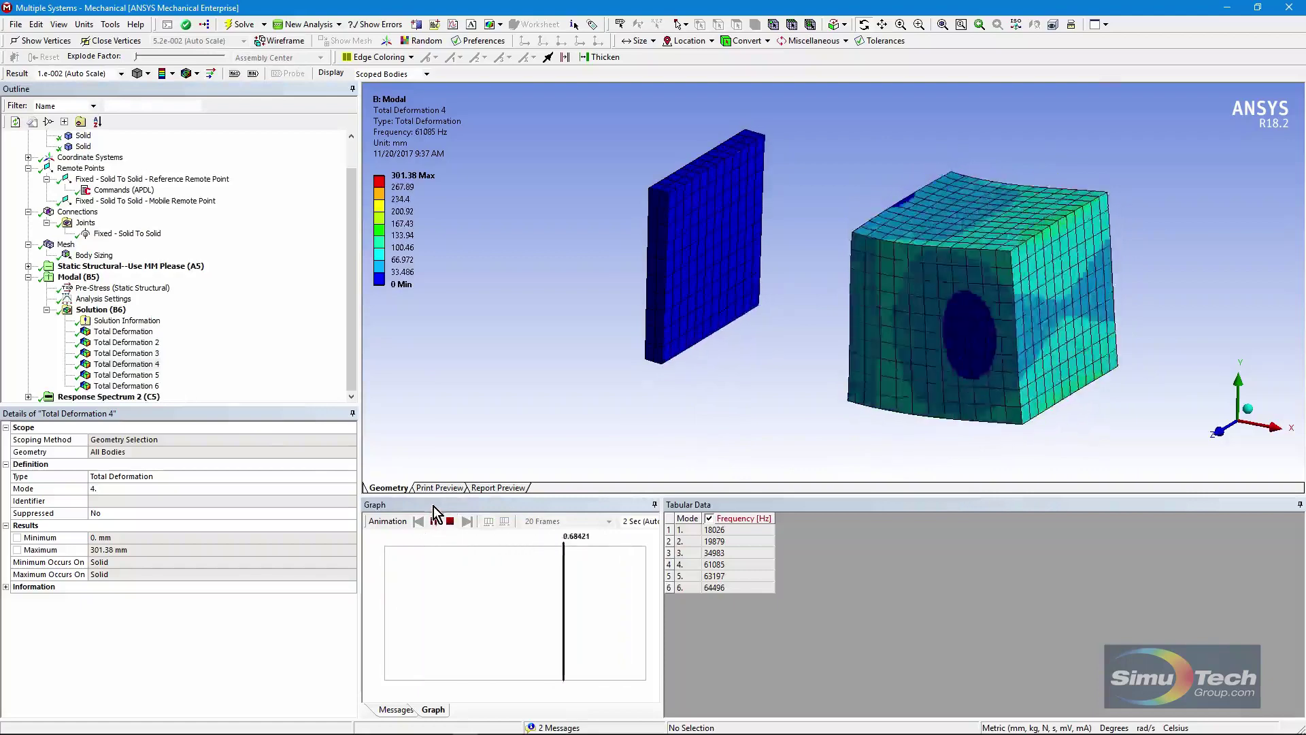
pyautogui.click(451, 522)
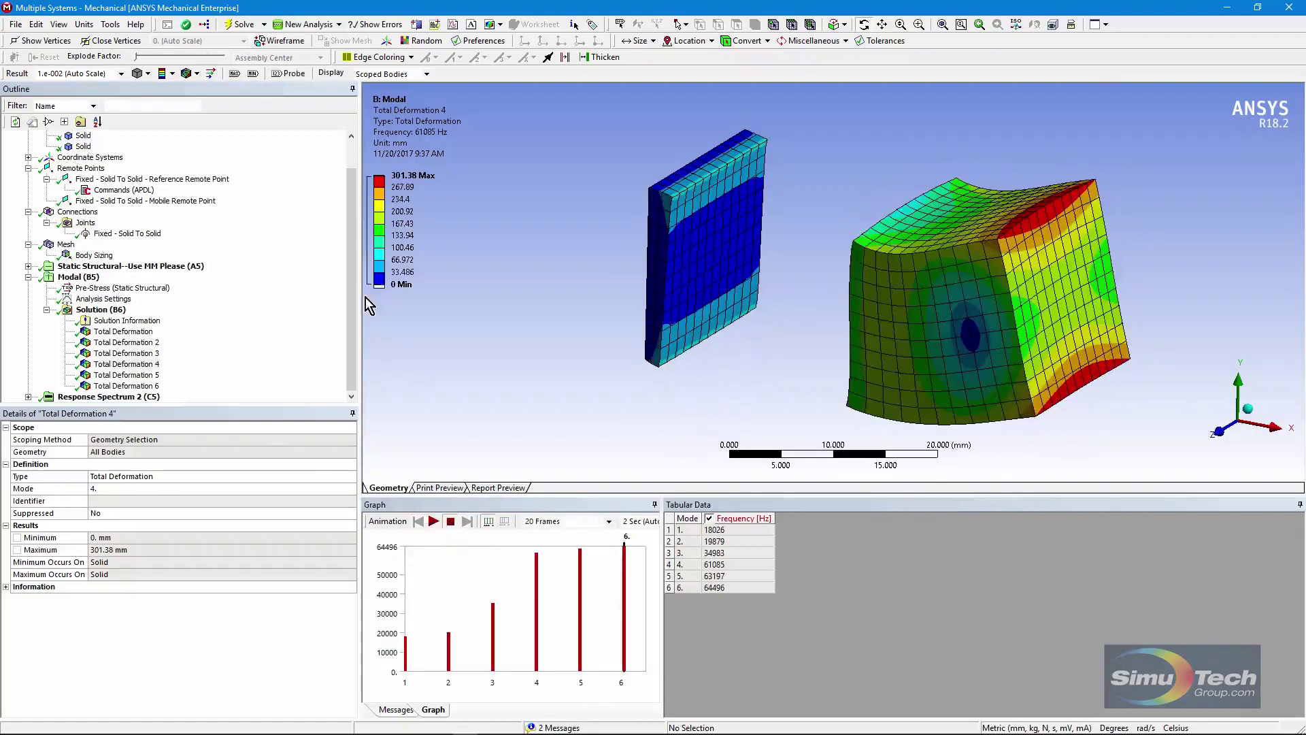
# - Collapse the Modal branch, expand Response Spectrum 2 and enlarge the outline area to show all its items
pyautogui.click(28, 277)
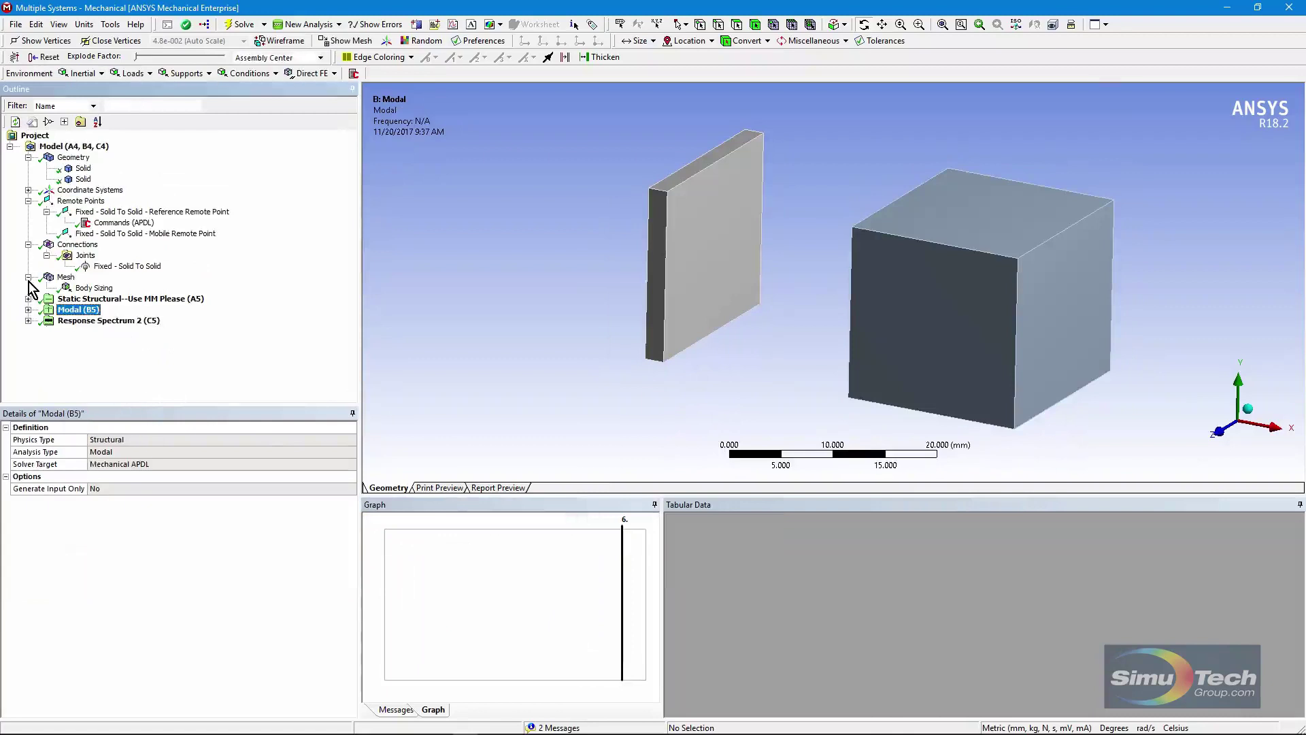
pyautogui.click(28, 321)
pyautogui.moveTo(141, 406); pyautogui.dragTo(207, 472)
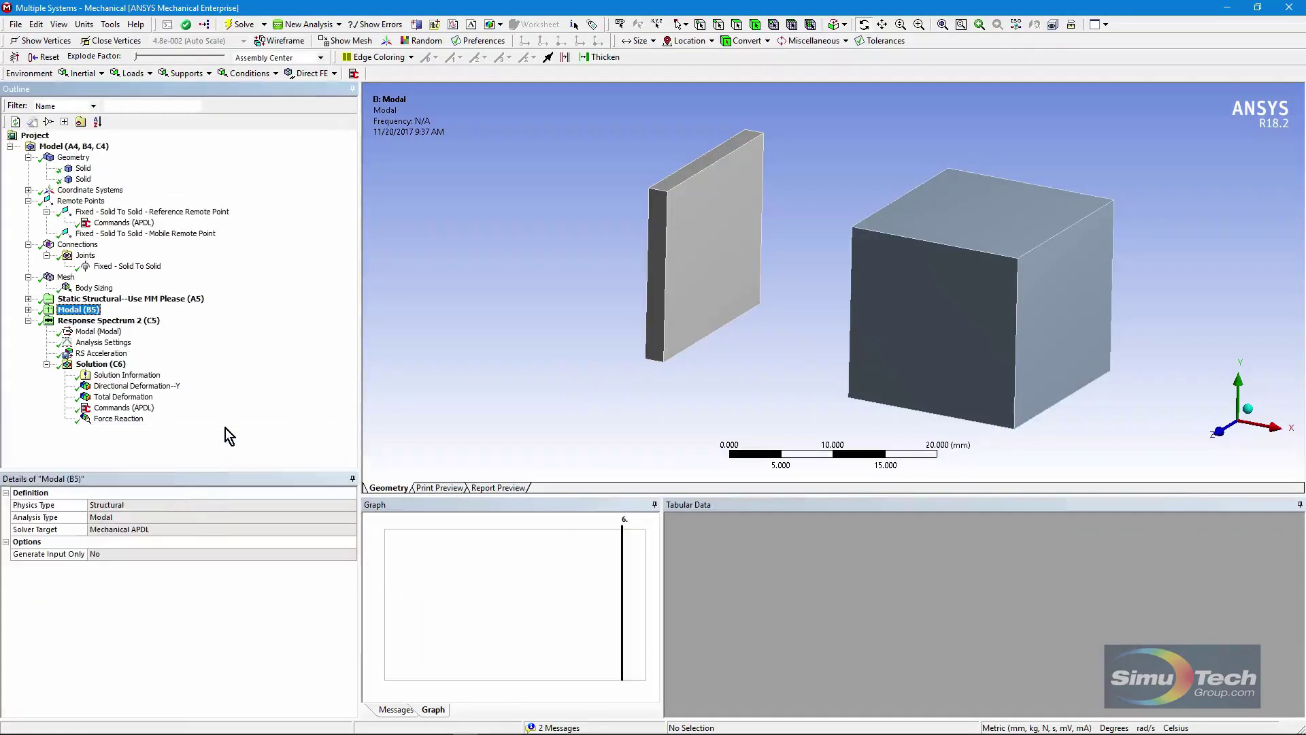
# - Examine Response Spectrum 2 and the Modal environment it is linked to
pyautogui.click(116, 321)
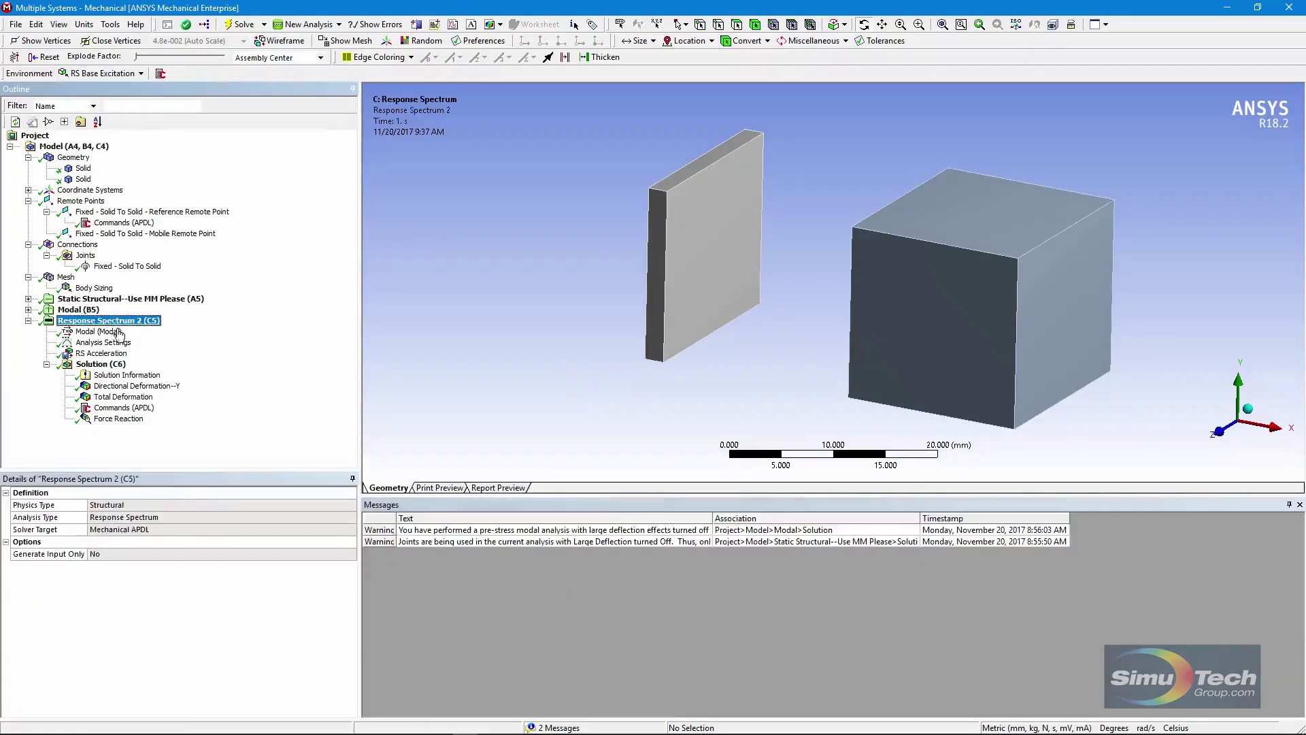
pyautogui.click(96, 332)
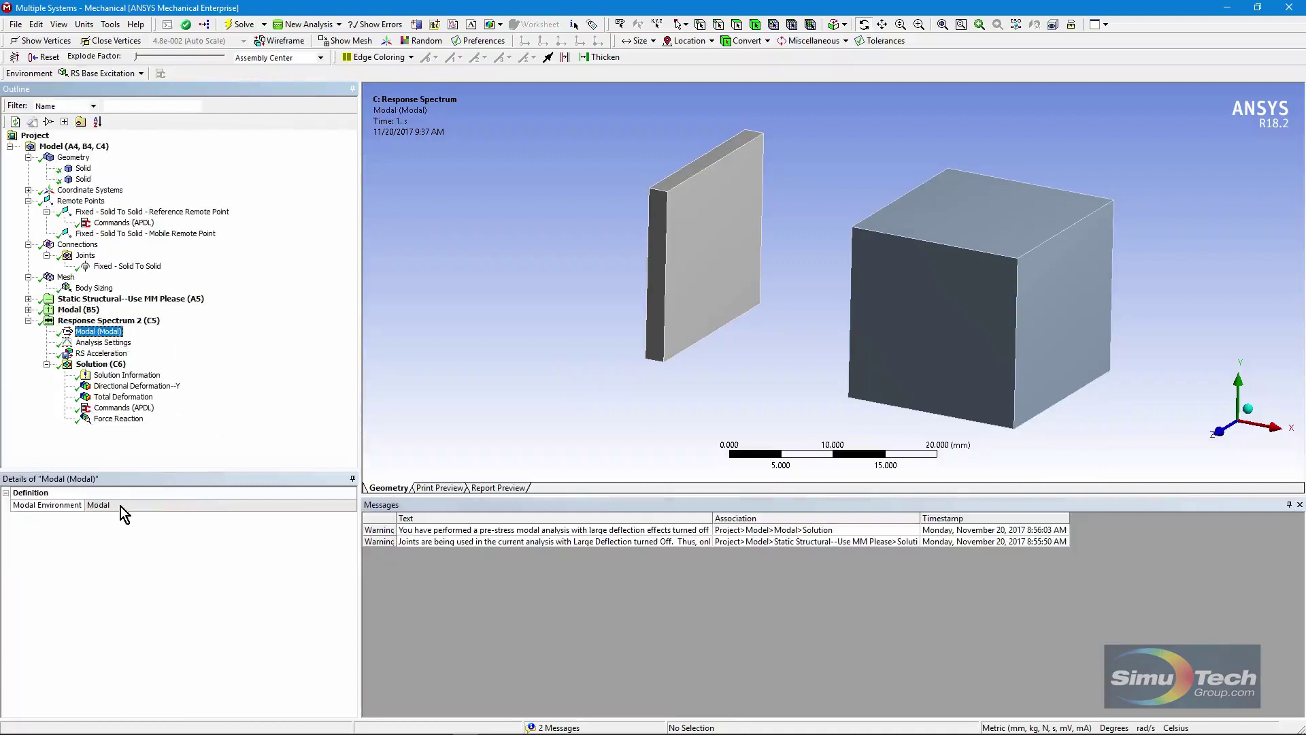
pyautogui.click(86, 309)
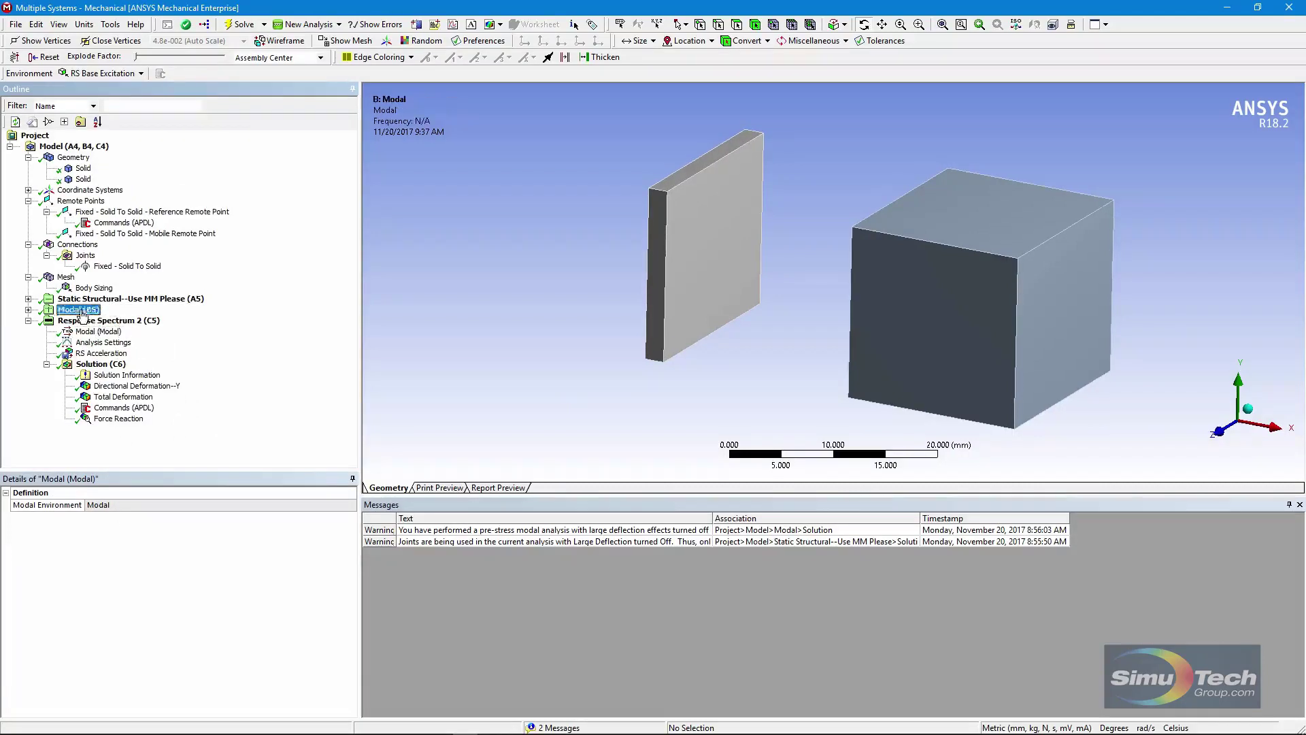
# - Examine the RS Acceleration load's definition and its boundary condition choices, leaving it on All Supports
pyautogui.click(109, 353)
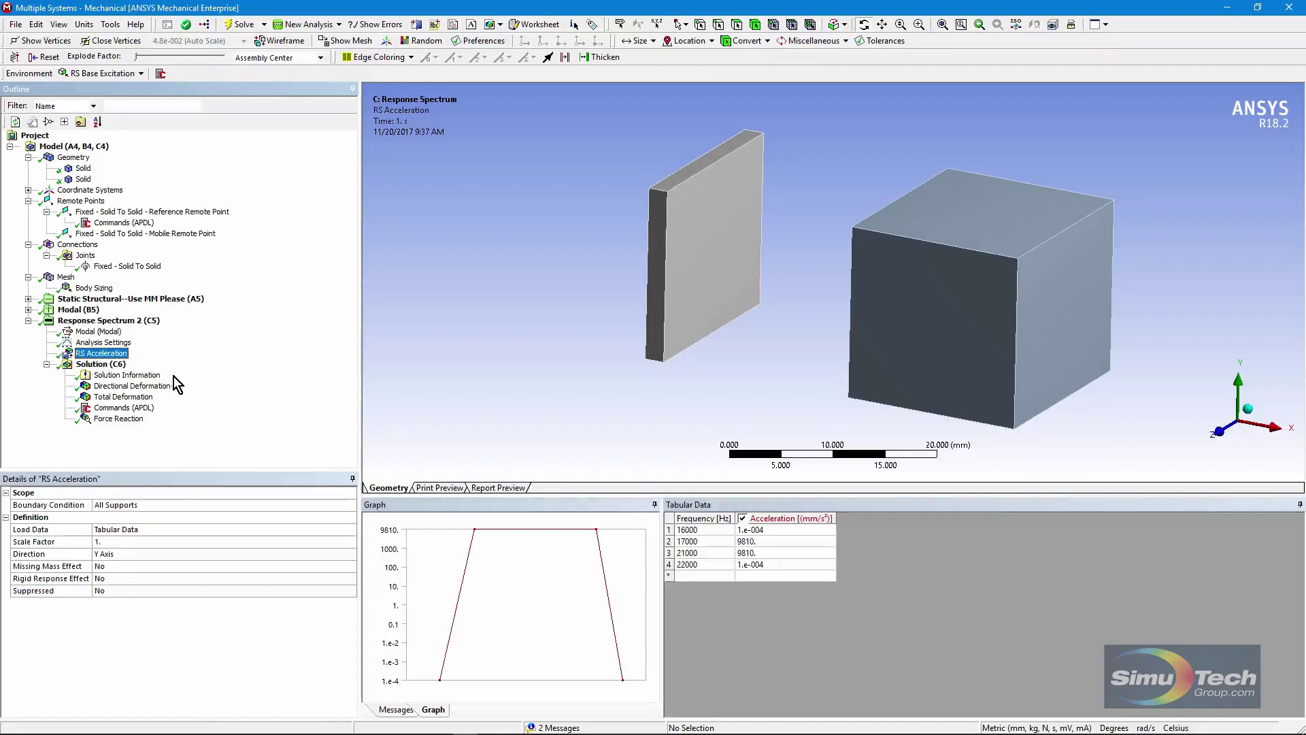
pyautogui.click(286, 504)
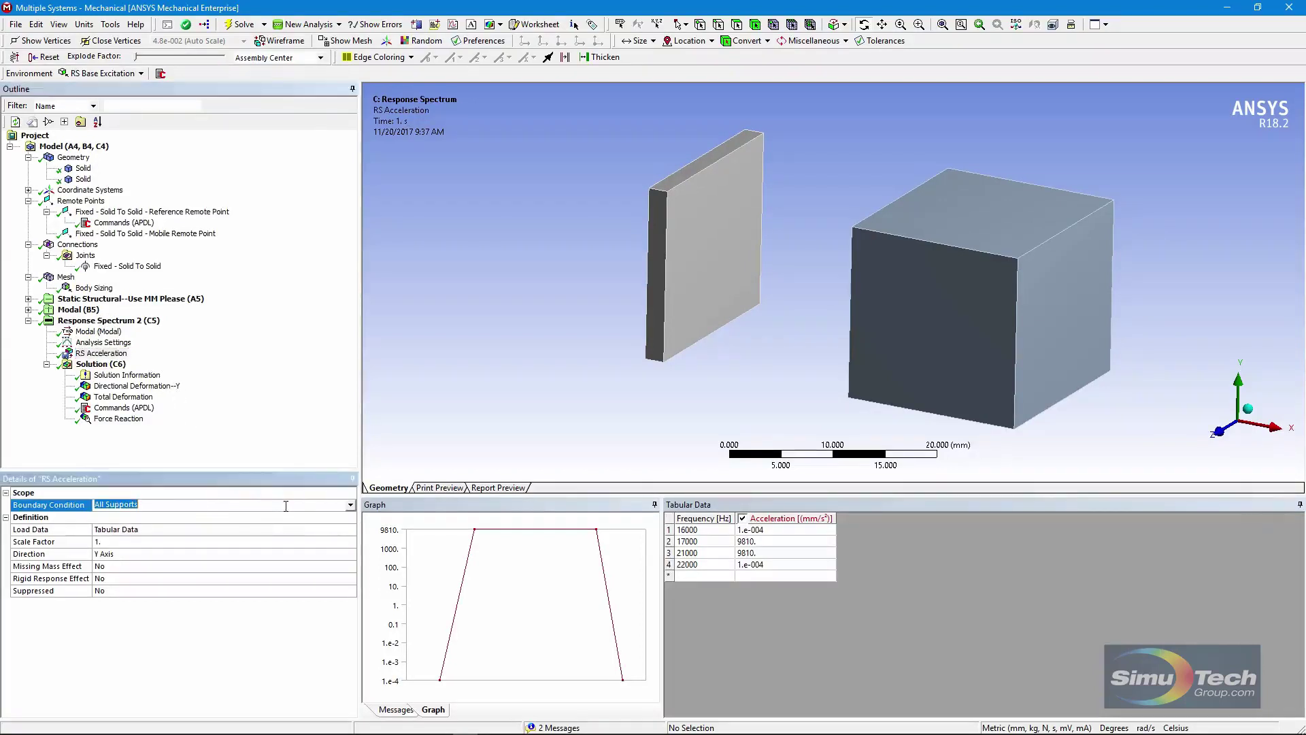
pyautogui.click(350, 505)
pyautogui.click(449, 414)
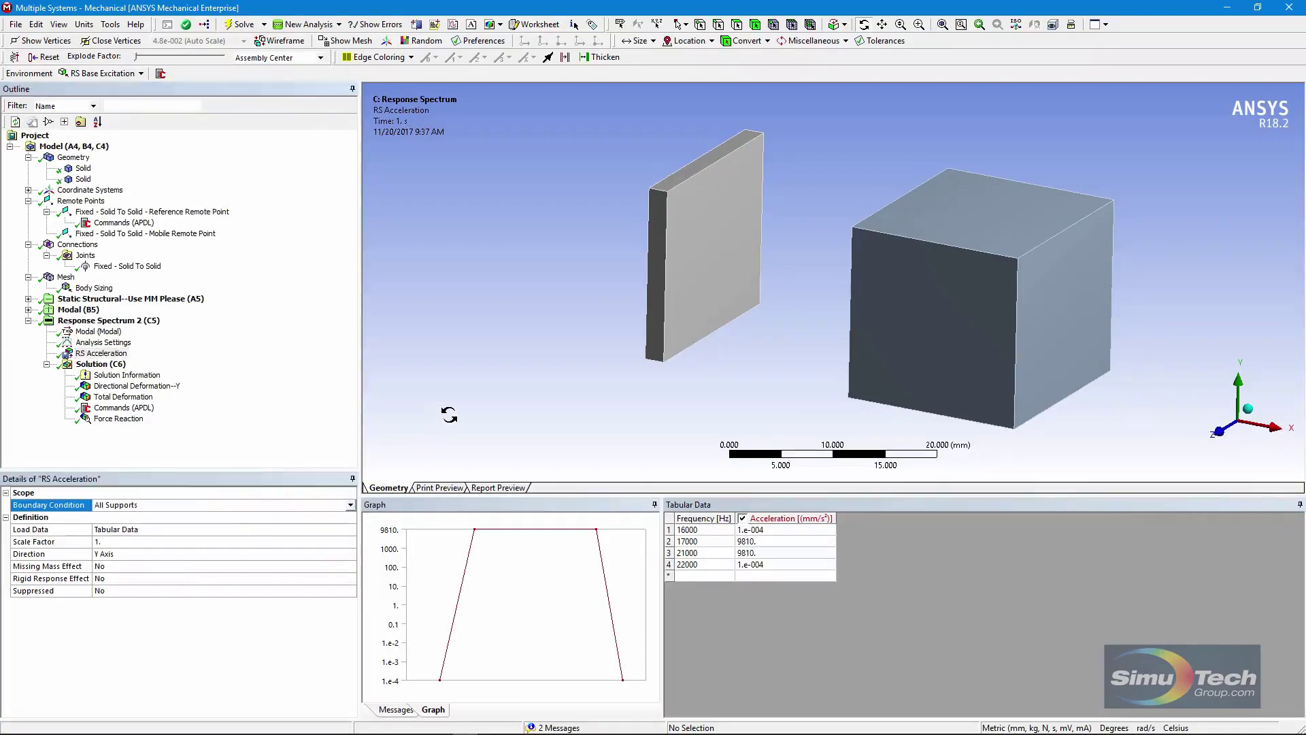
# - Inspect the static structural Fixed Support's face on the thin plate and return to the RS Acceleration load
pyautogui.moveTo(811, 414); pyautogui.dragTo(906, 410)
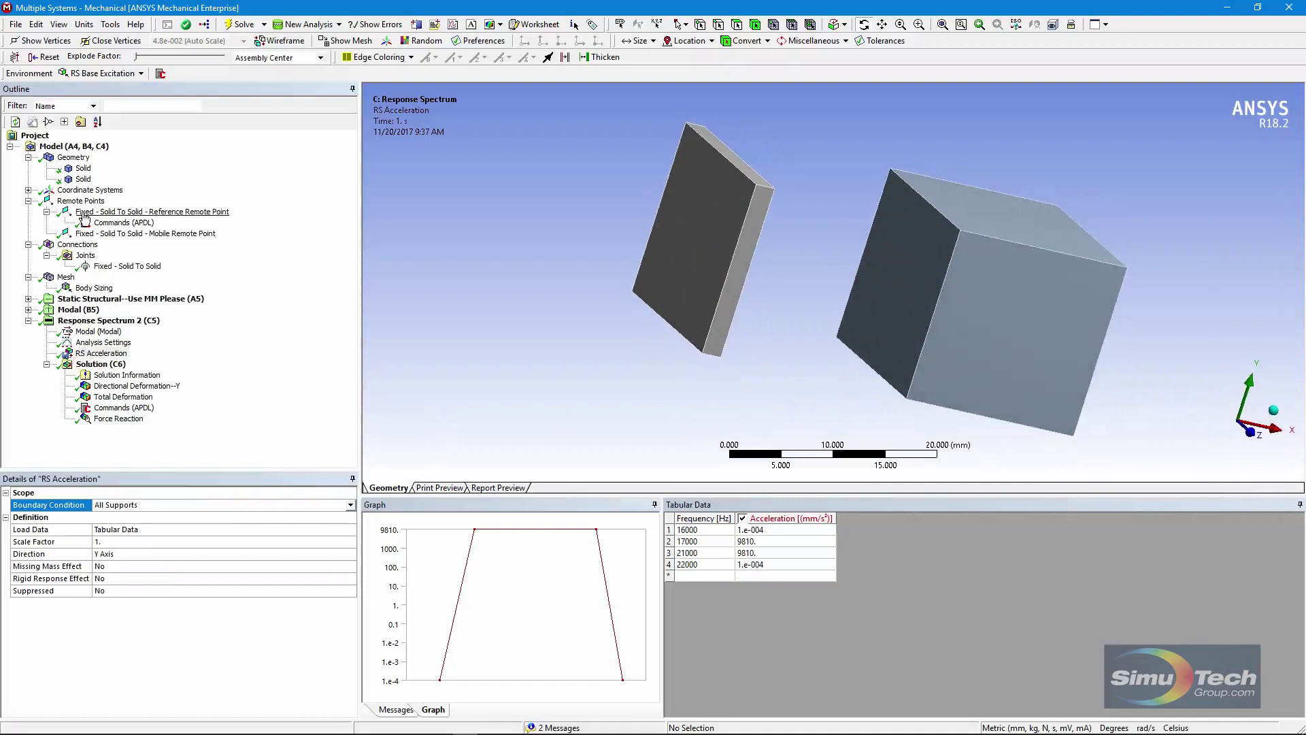
pyautogui.click(28, 299)
pyautogui.click(98, 321)
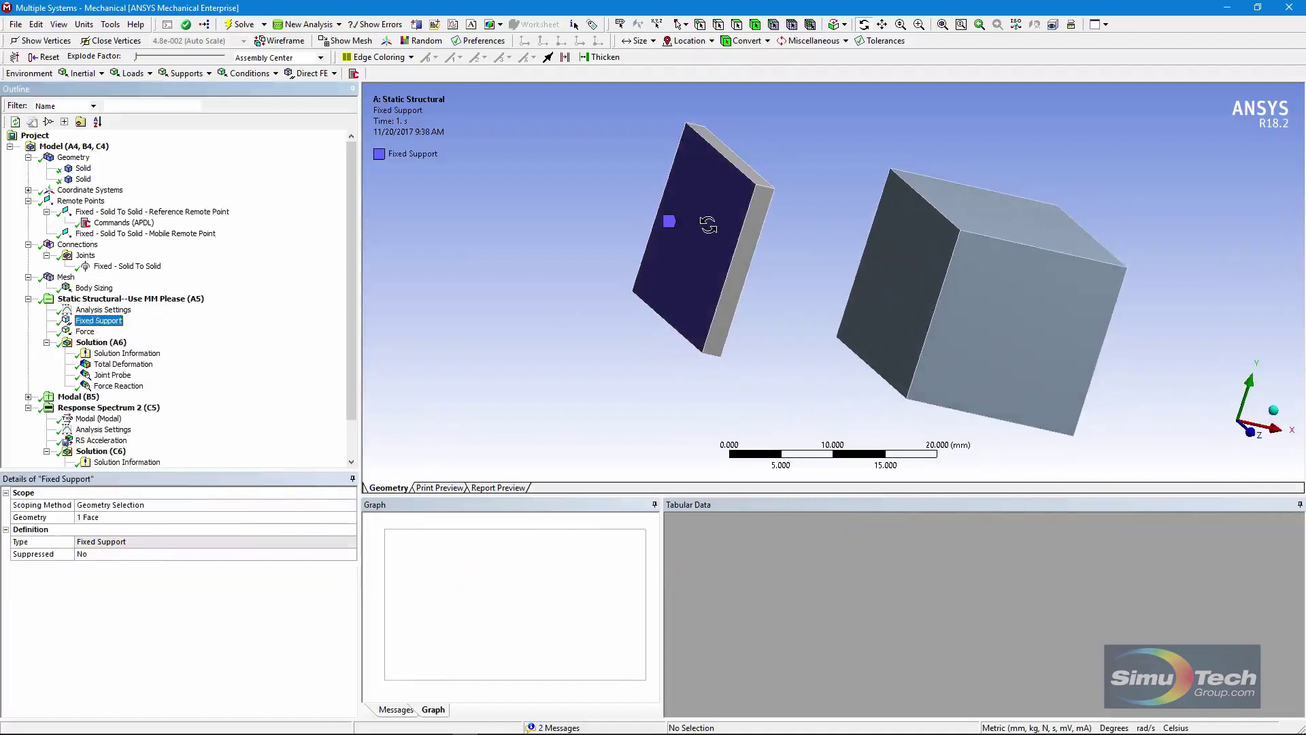
pyautogui.click(28, 299)
pyautogui.click(100, 354)
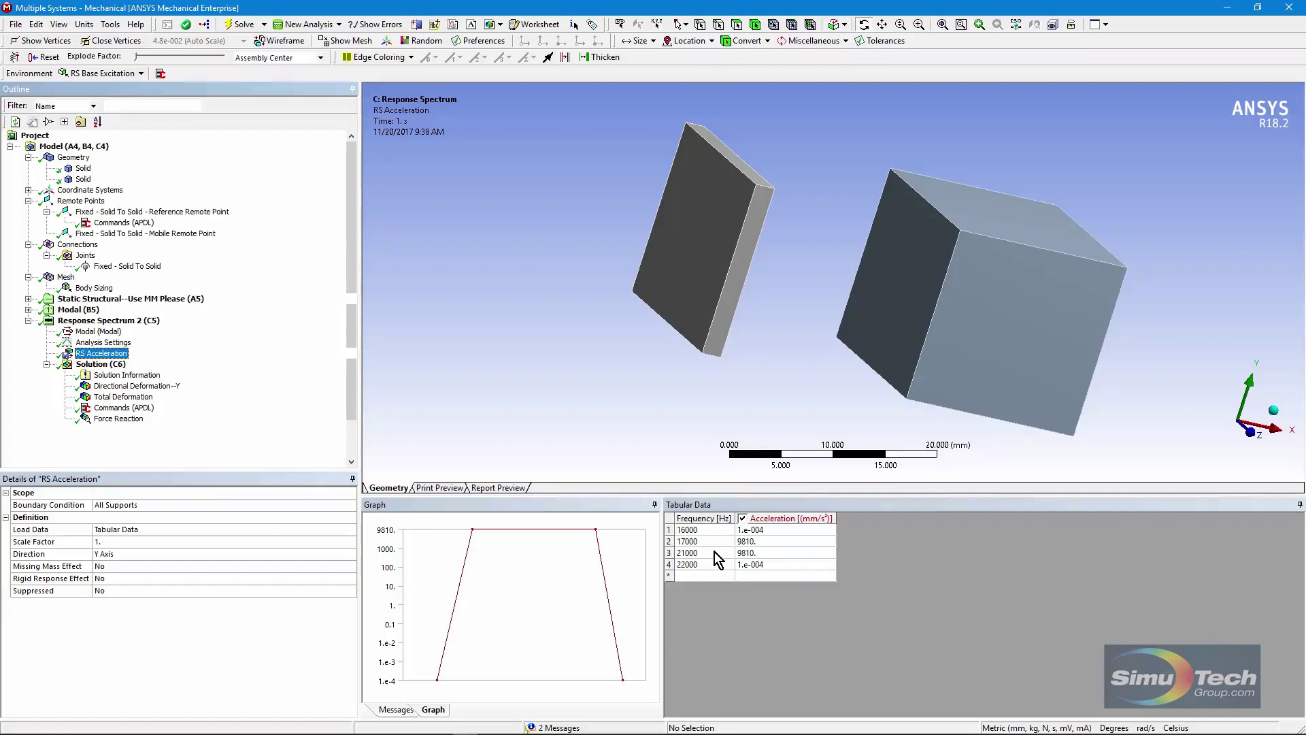
# - Compare the Modal solution's mode frequencies with the frequency range of the RS Acceleration table
pyautogui.click(28, 310)
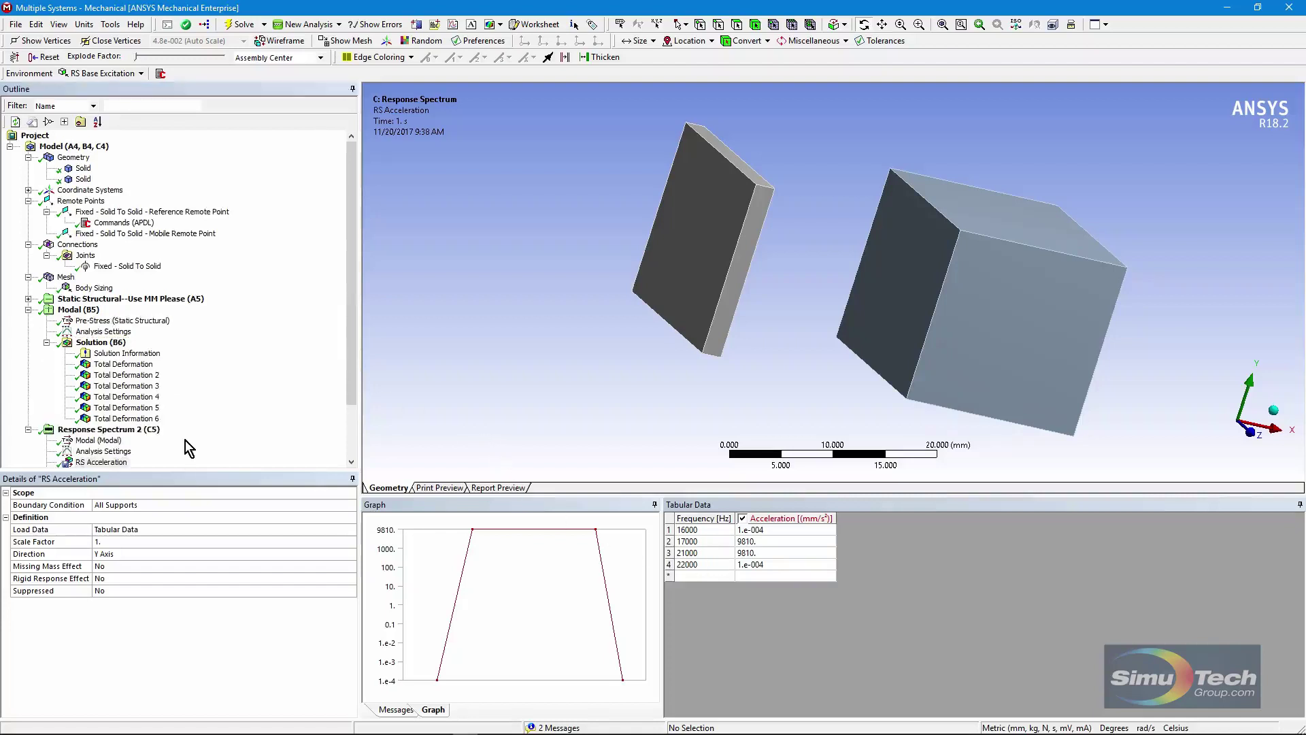
pyautogui.click(102, 342)
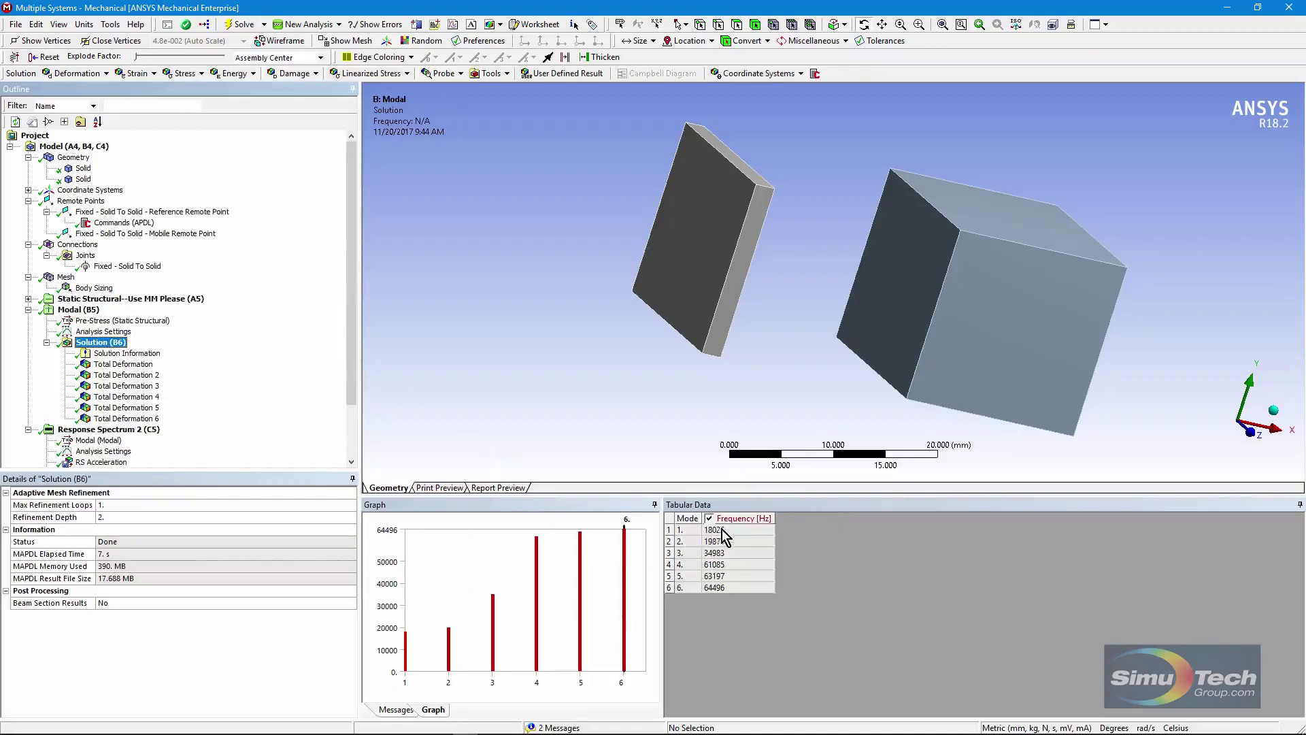
pyautogui.scroll(-2, 247, 468)
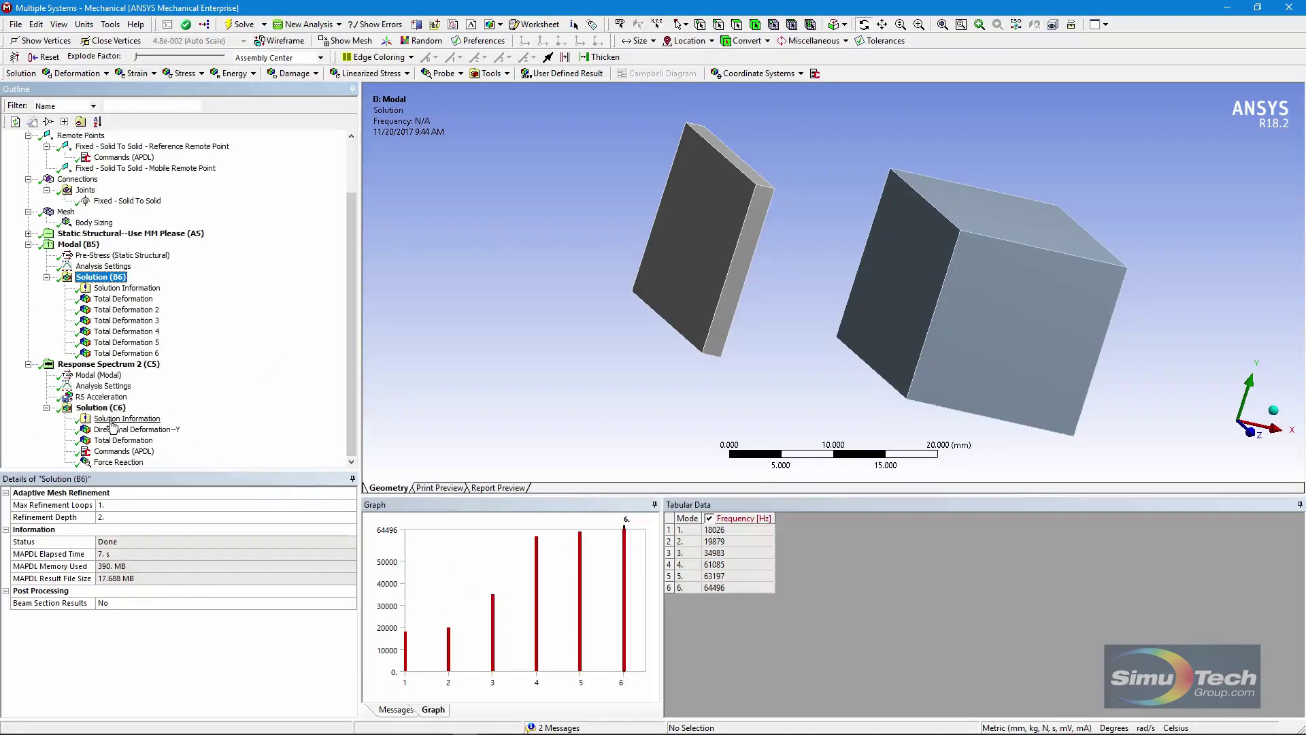
pyautogui.click(101, 397)
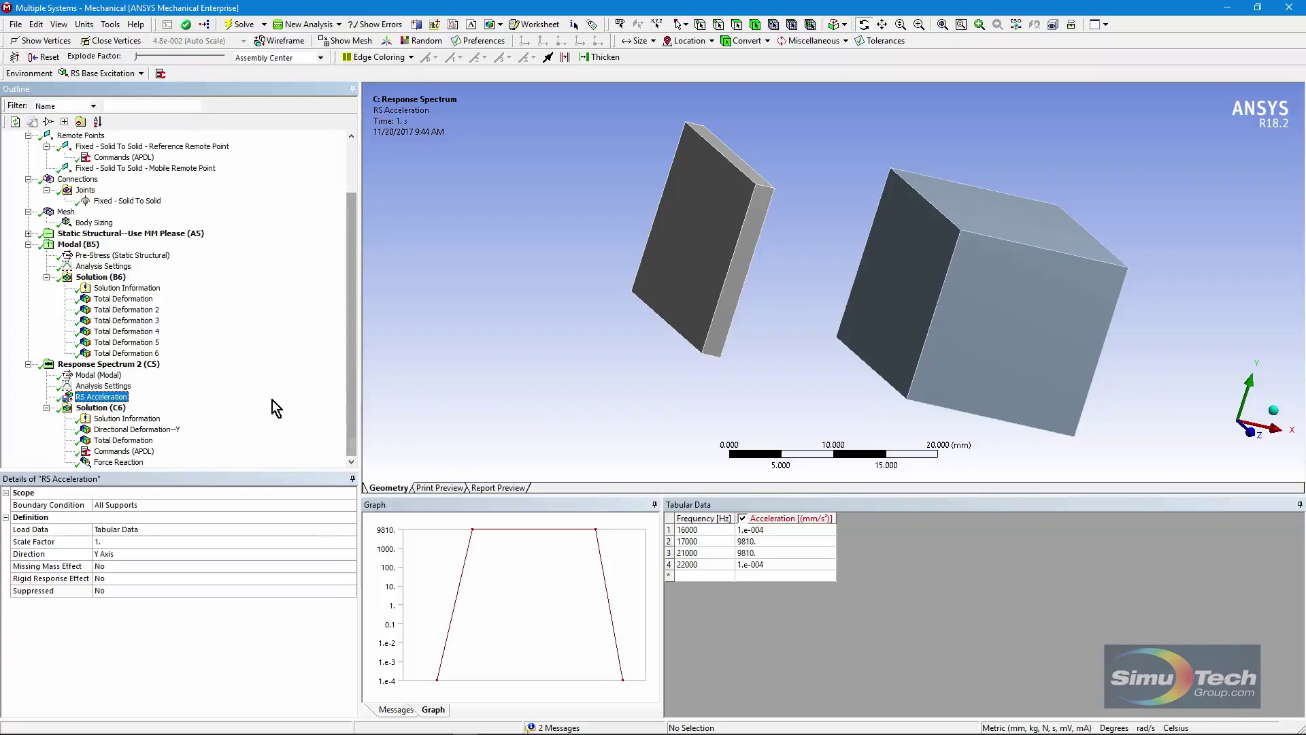
# - Review the response spectrum's Y directional and total deformation results and the force reaction at the fixed support
pyautogui.click(122, 429)
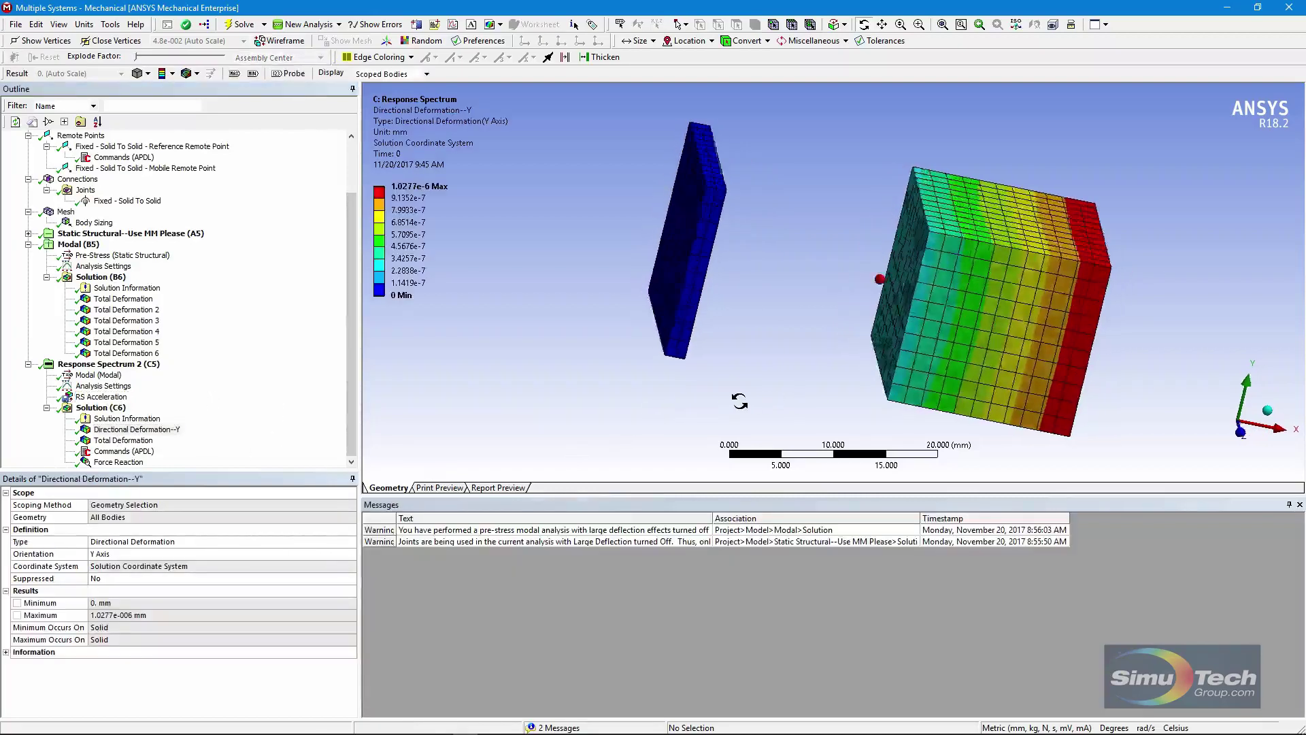
pyautogui.moveTo(734, 400); pyautogui.dragTo(664, 286)
pyautogui.click(139, 443)
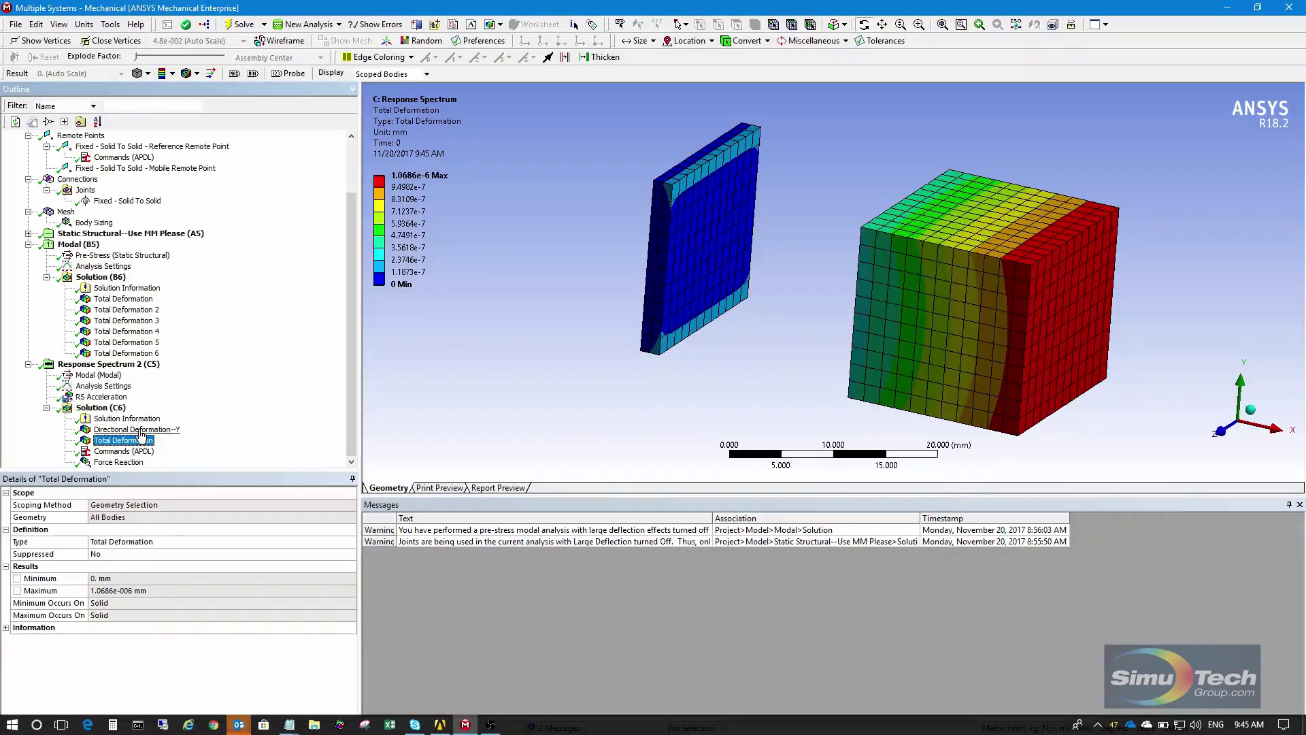
pyautogui.click(139, 431)
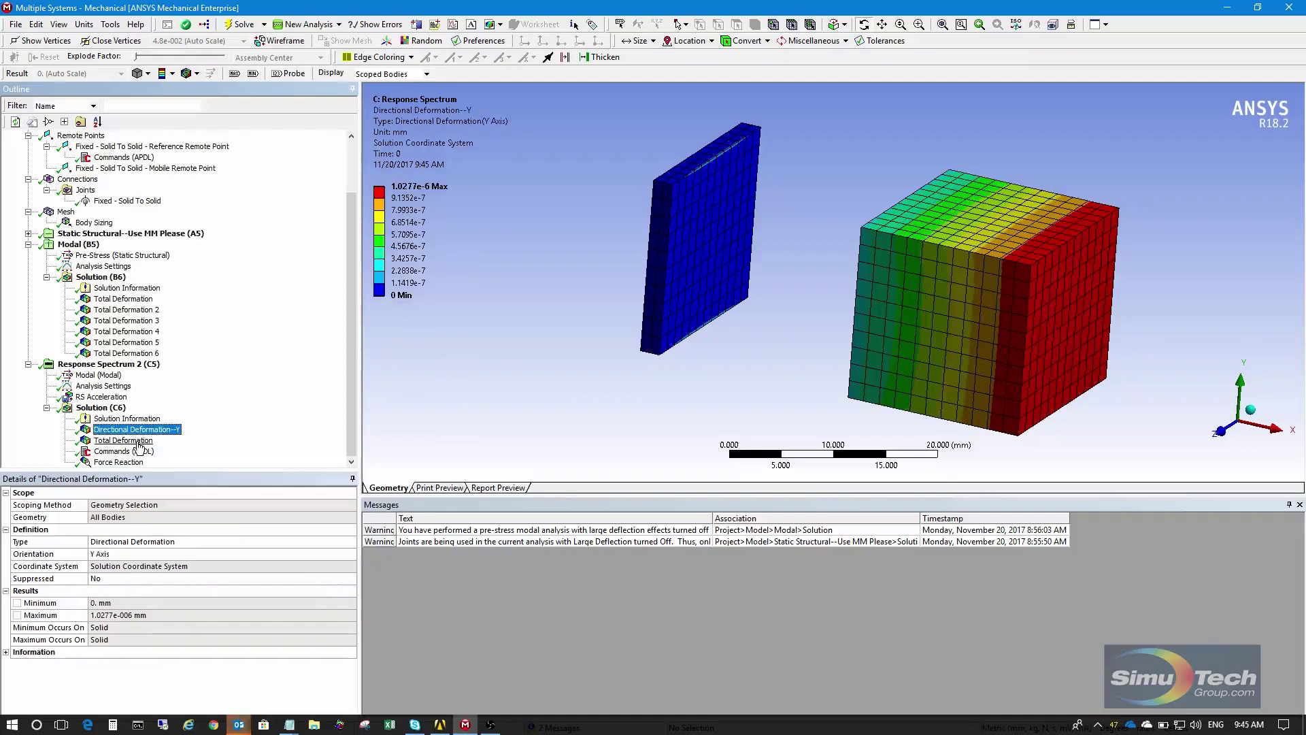
pyautogui.click(139, 441)
pyautogui.click(122, 463)
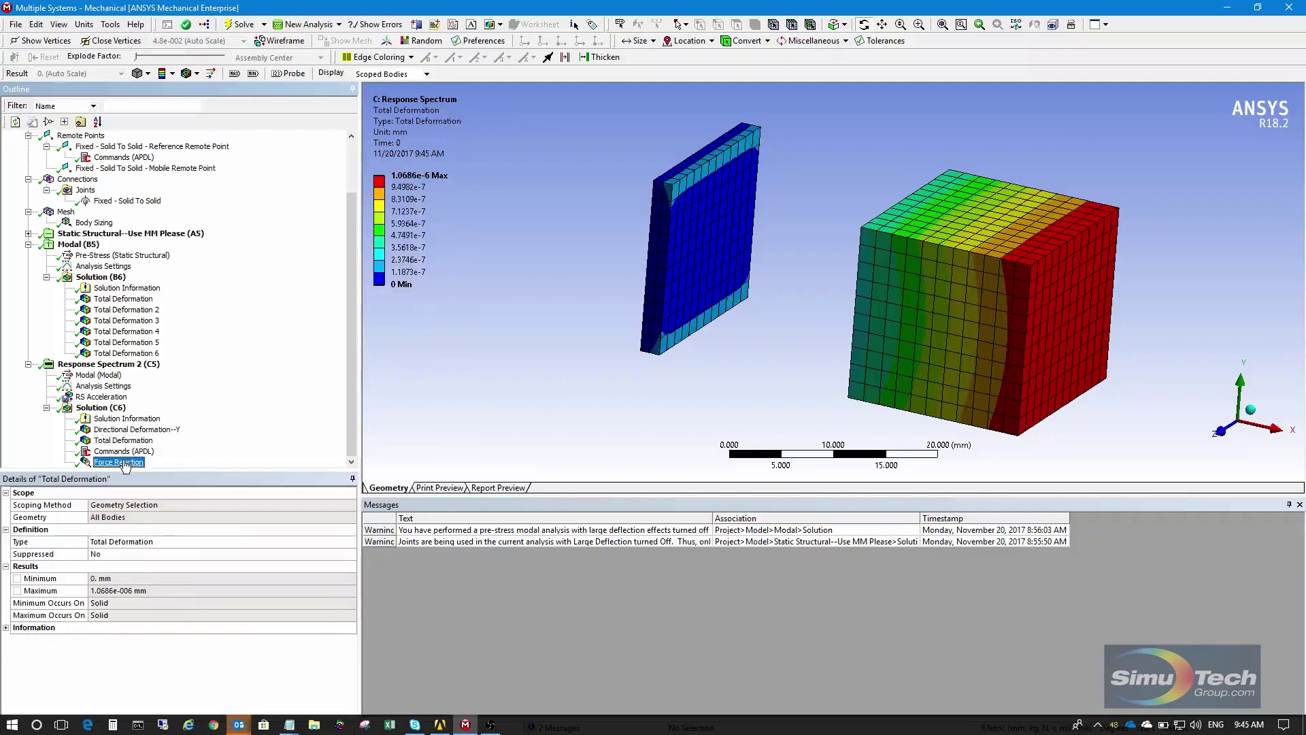
pyautogui.moveTo(677, 397); pyautogui.dragTo(704, 241)
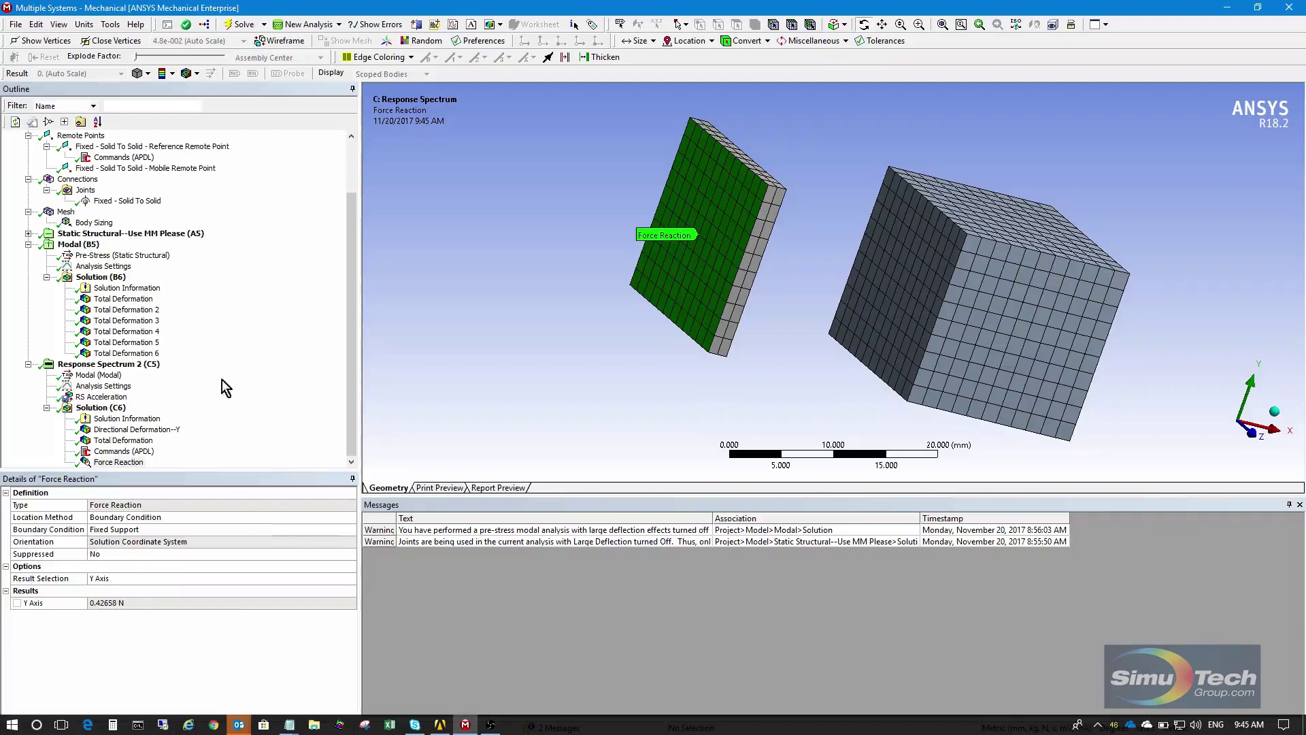
# - Open the response spectrum solution's APDL commands with enlarged text and a taller commands area, and highlight the set,4,1 line
pyautogui.click(122, 451)
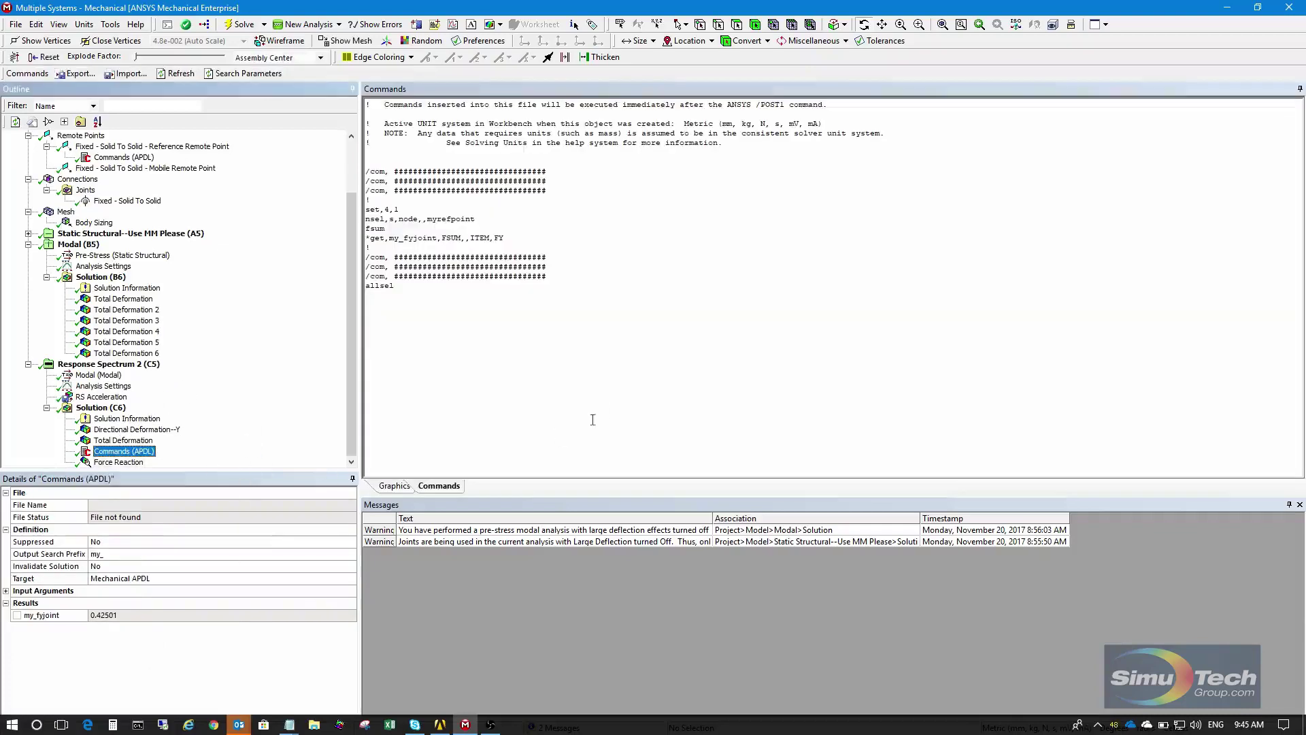
pyautogui.click(619, 403)
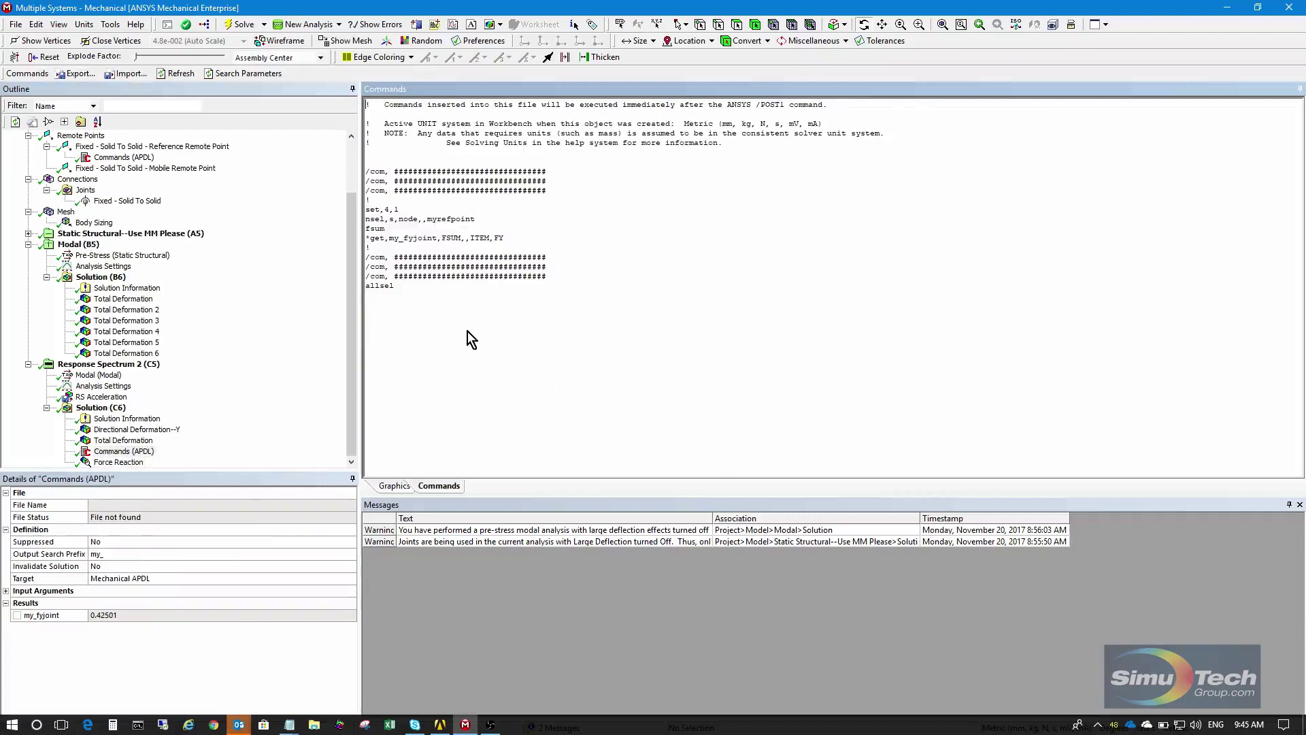
pyautogui.keyDown('ctrl'); pyautogui.scroll(5, 467, 331); pyautogui.keyUp('ctrl')
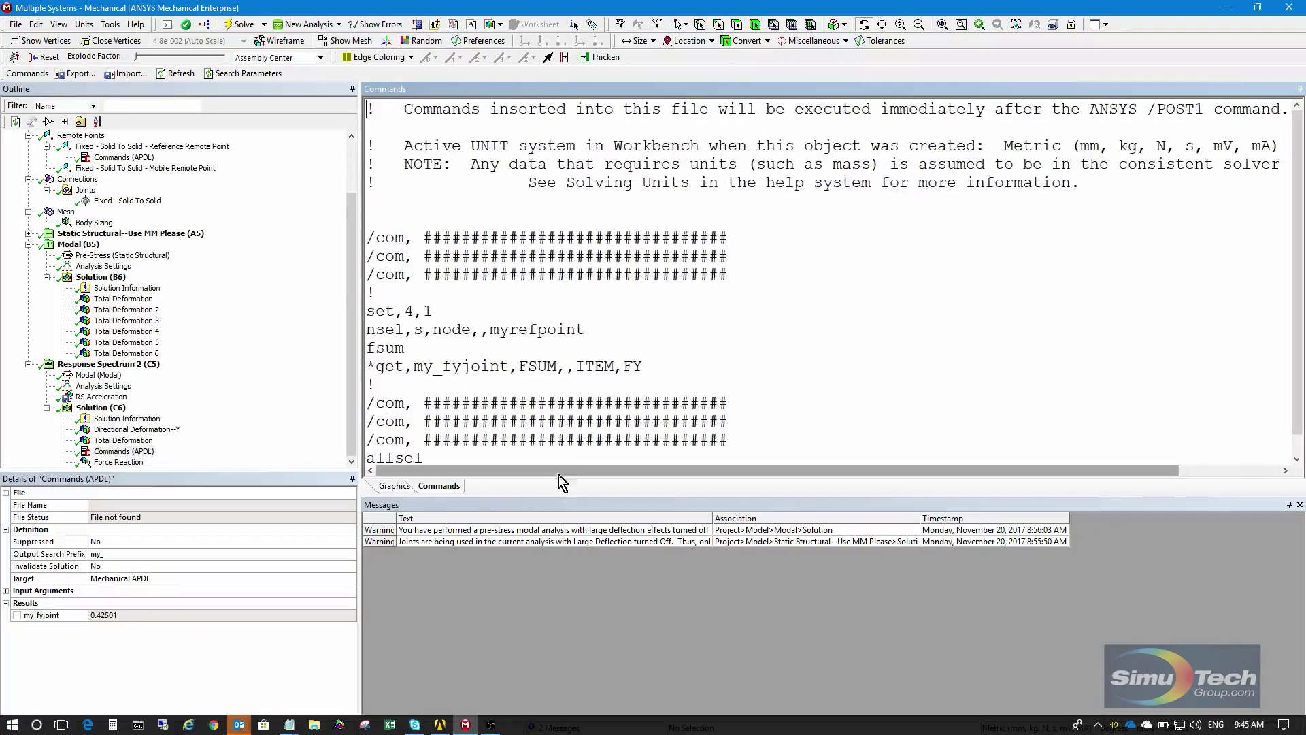
pyautogui.moveTo(561, 497); pyautogui.dragTo(561, 621)
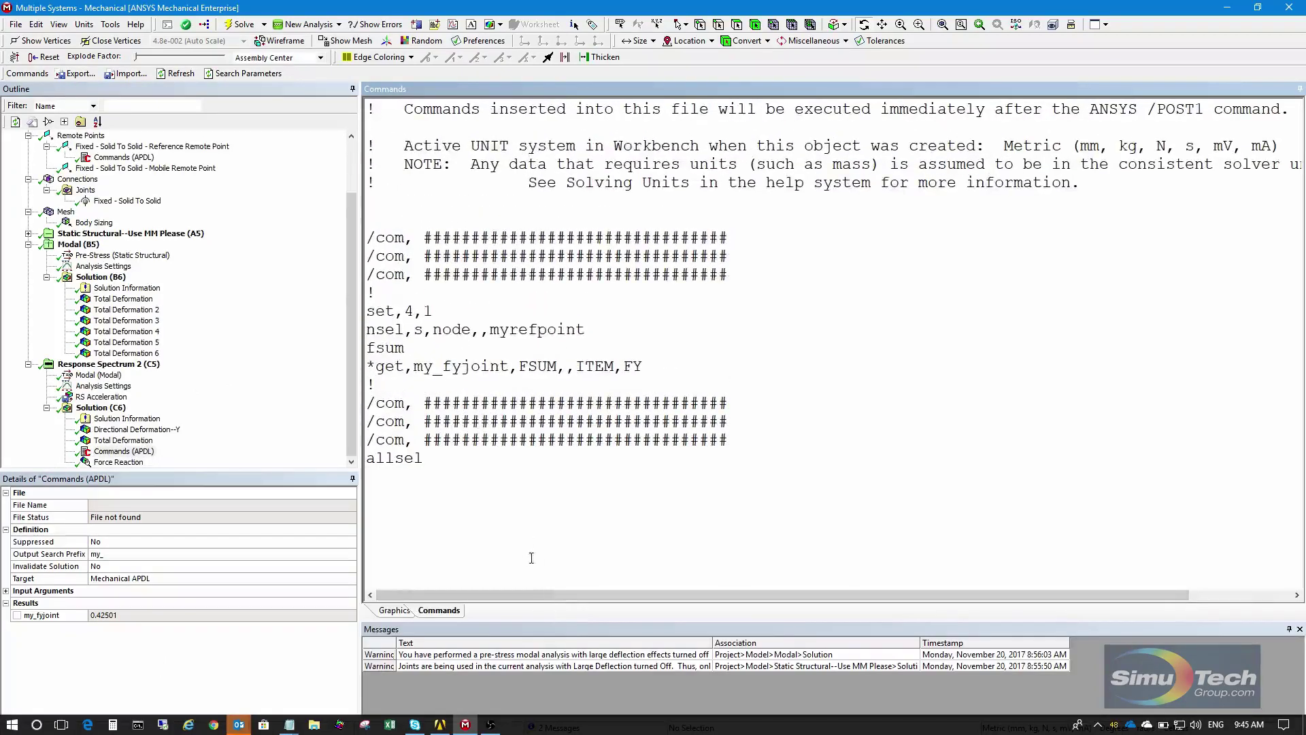
pyautogui.keyDown('ctrl'); pyautogui.scroll(1, 402, 341); pyautogui.keyUp('ctrl')
pyautogui.moveTo(368, 330); pyautogui.dragTo(500, 327)
pyautogui.click(519, 325)
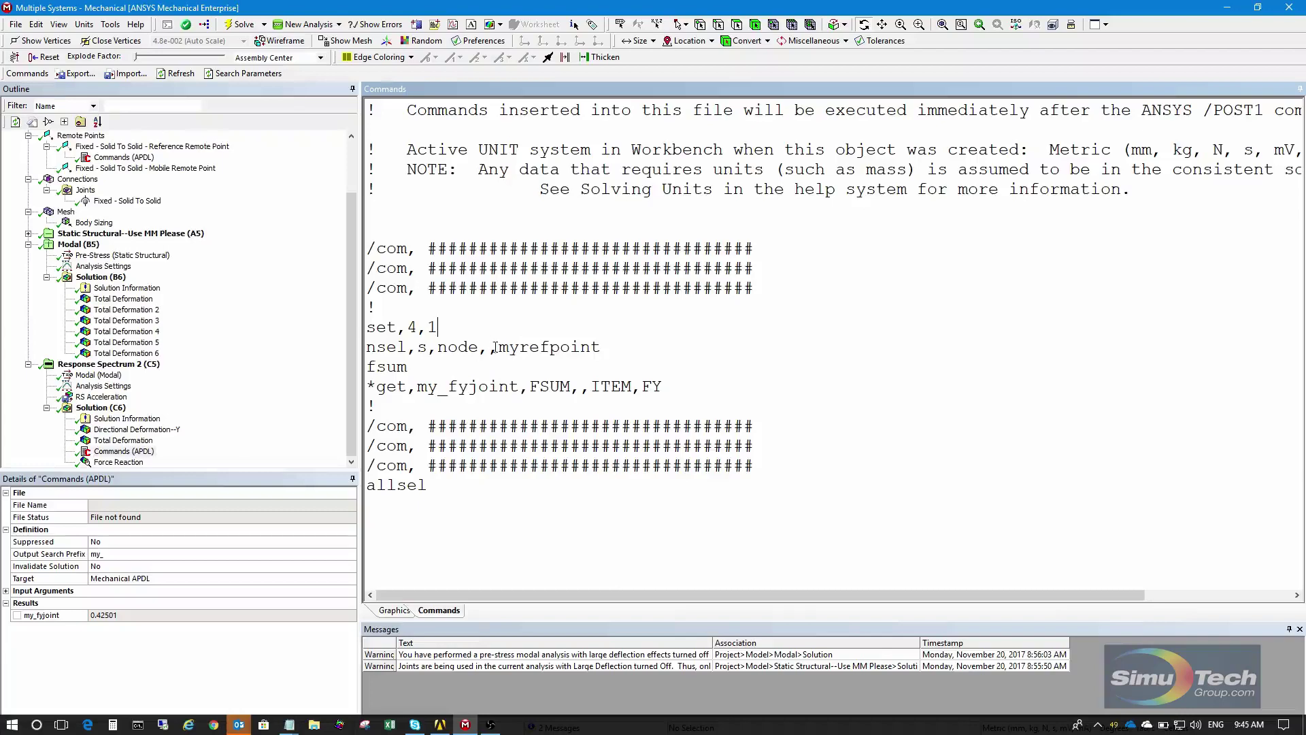
# - Trace myrefpoint from the nsel command to its definition in the Reference Remote Point's APDL commands, highlighting it in both places
pyautogui.moveTo(494, 347); pyautogui.dragTo(619, 347)
pyautogui.click(641, 350)
pyautogui.click(102, 159)
pyautogui.keyDown('ctrl'); pyautogui.scroll(5, 396, 270); pyautogui.keyUp('ctrl')
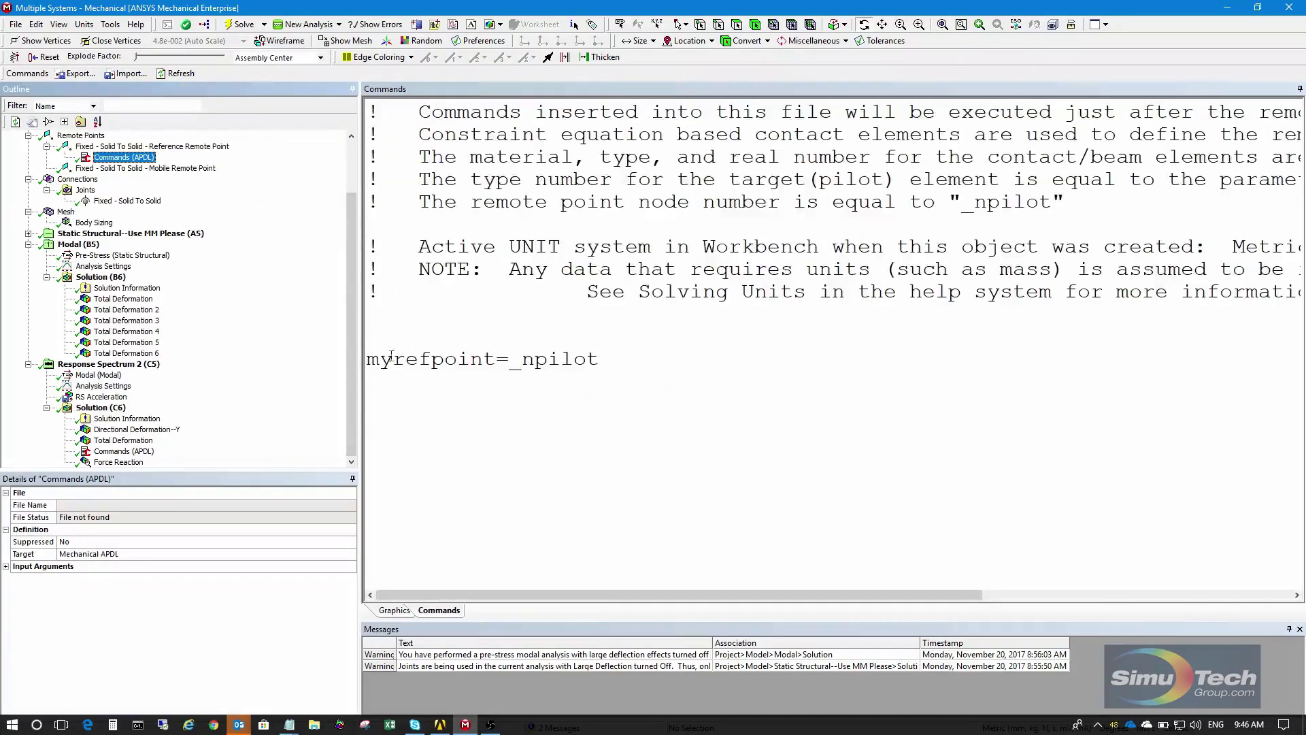
pyautogui.moveTo(367, 358); pyautogui.dragTo(494, 358)
pyautogui.click(494, 381)
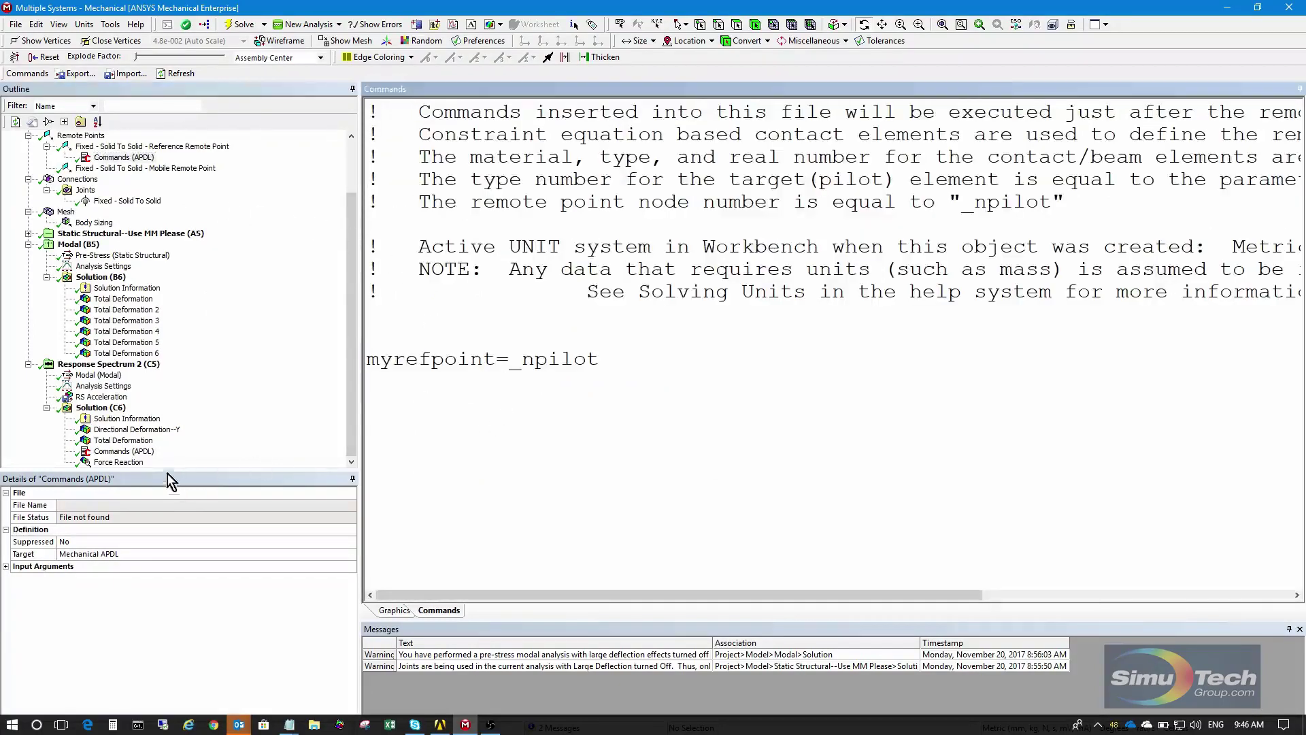
# - In the response spectrum solution's APDL commands, examine the *get line, highlighting FSUM, FY and the my_ prefix
pyautogui.click(123, 451)
pyautogui.click(533, 389)
pyautogui.keyDown('ctrl'); pyautogui.scroll(5, 533, 390); pyautogui.keyUp('ctrl')
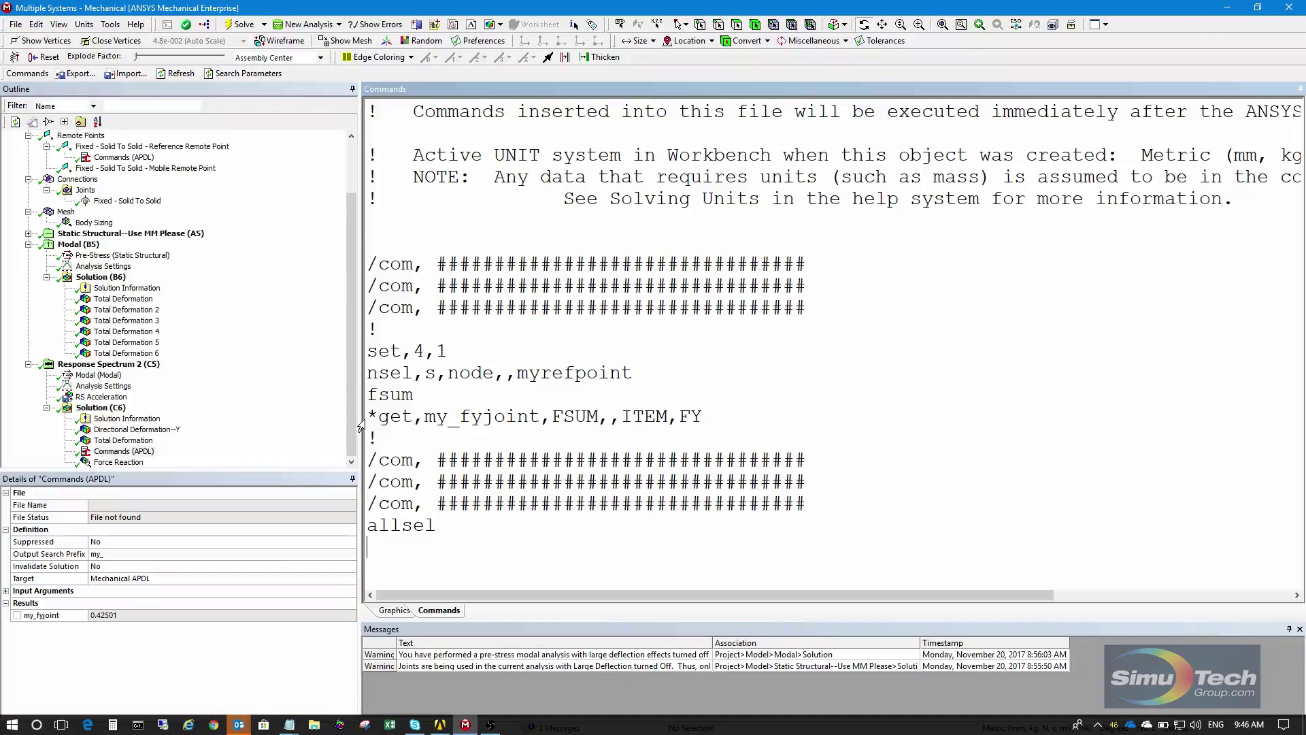
pyautogui.moveTo(553, 416); pyautogui.dragTo(602, 418)
pyautogui.click(681, 416)
pyautogui.moveTo(680, 415); pyautogui.dragTo(713, 415)
pyautogui.click(745, 418)
pyautogui.moveTo(424, 415); pyautogui.dragTo(459, 416)
pyautogui.click(478, 433)
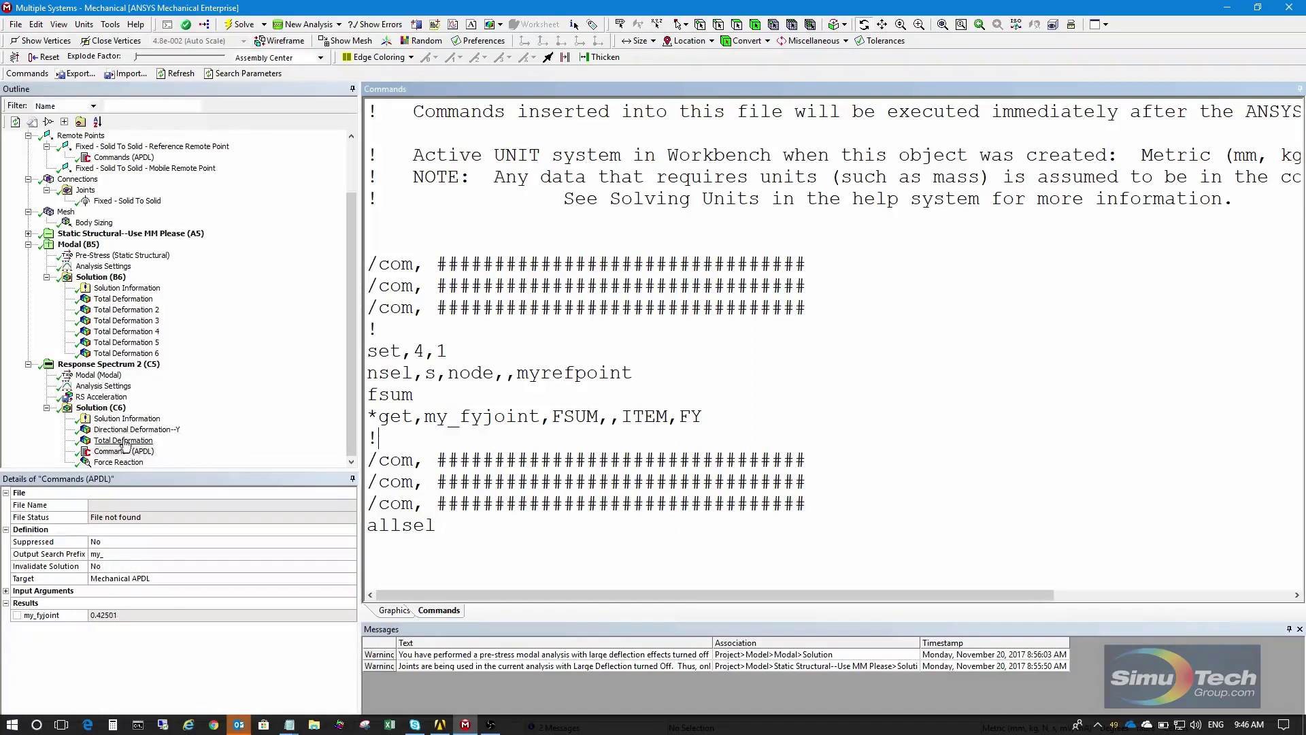
# - Compare the fixed support's Y-axis force reaction with the my_fyjoint result of the APDL commands
pyautogui.click(117, 462)
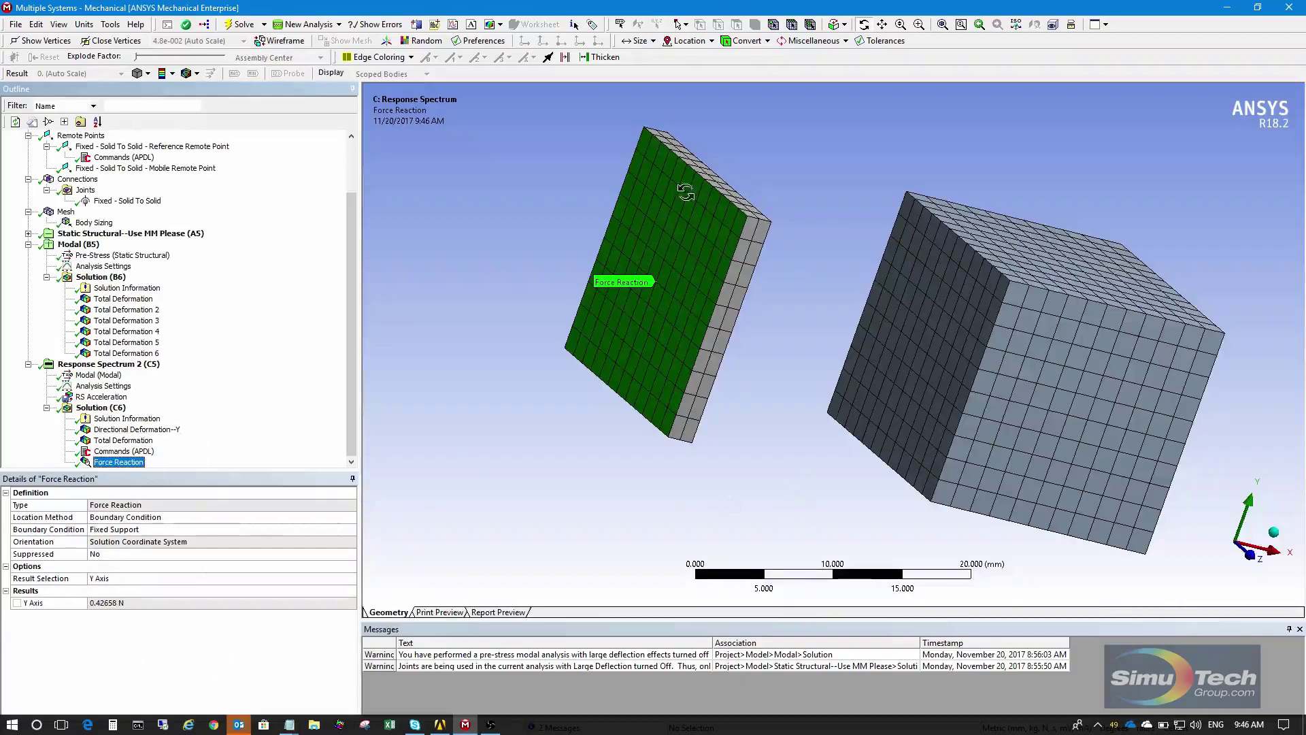
pyautogui.moveTo(837, 449)
pyautogui.mouseDown()
pyautogui.moveTo(676, 443)
pyautogui.moveTo(814, 451)
pyautogui.mouseUp()
pyautogui.click(108, 452)
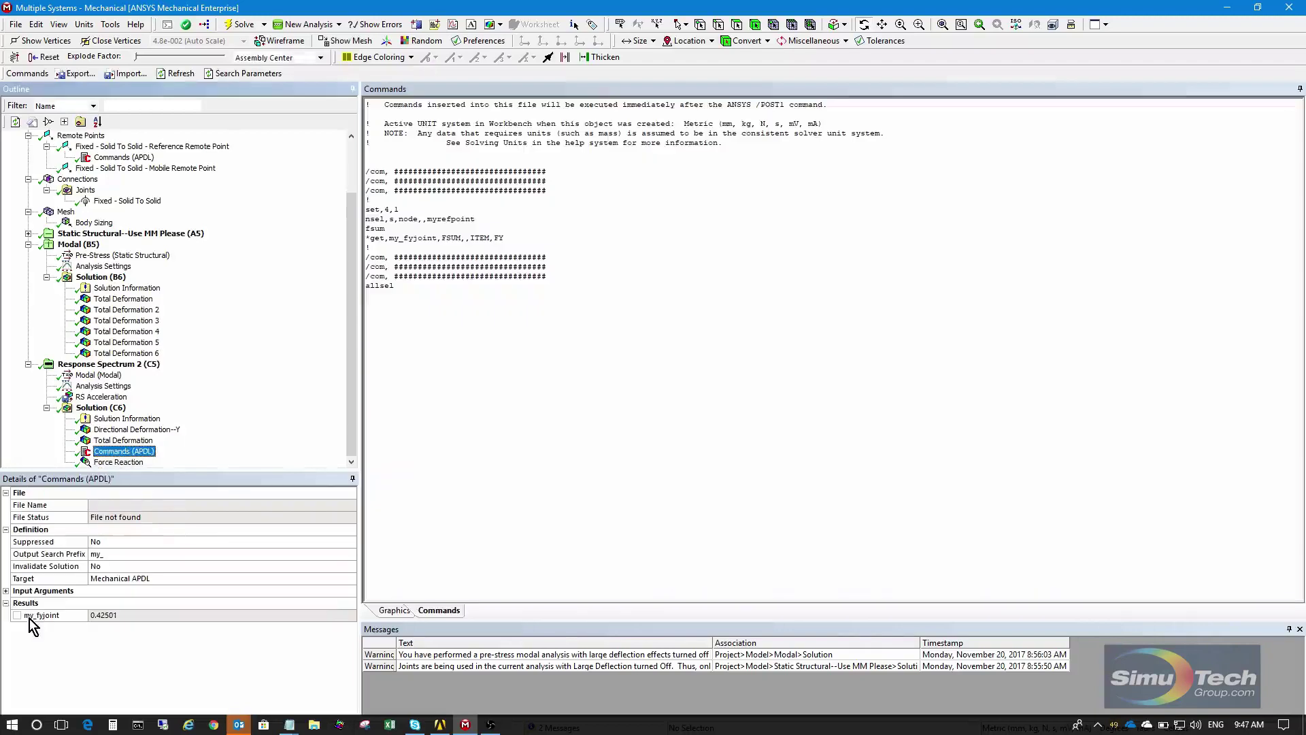
pyautogui.click(119, 462)
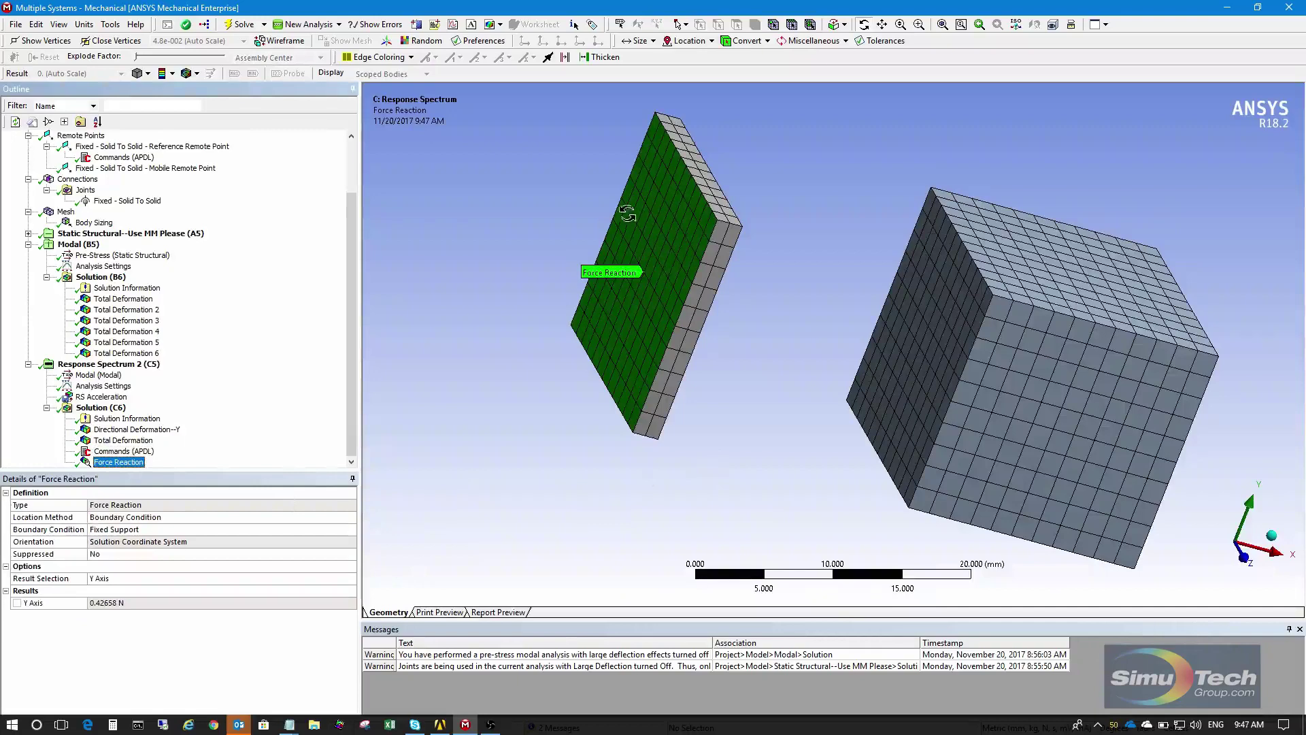
pyautogui.moveTo(706, 318); pyautogui.dragTo(646, 275)
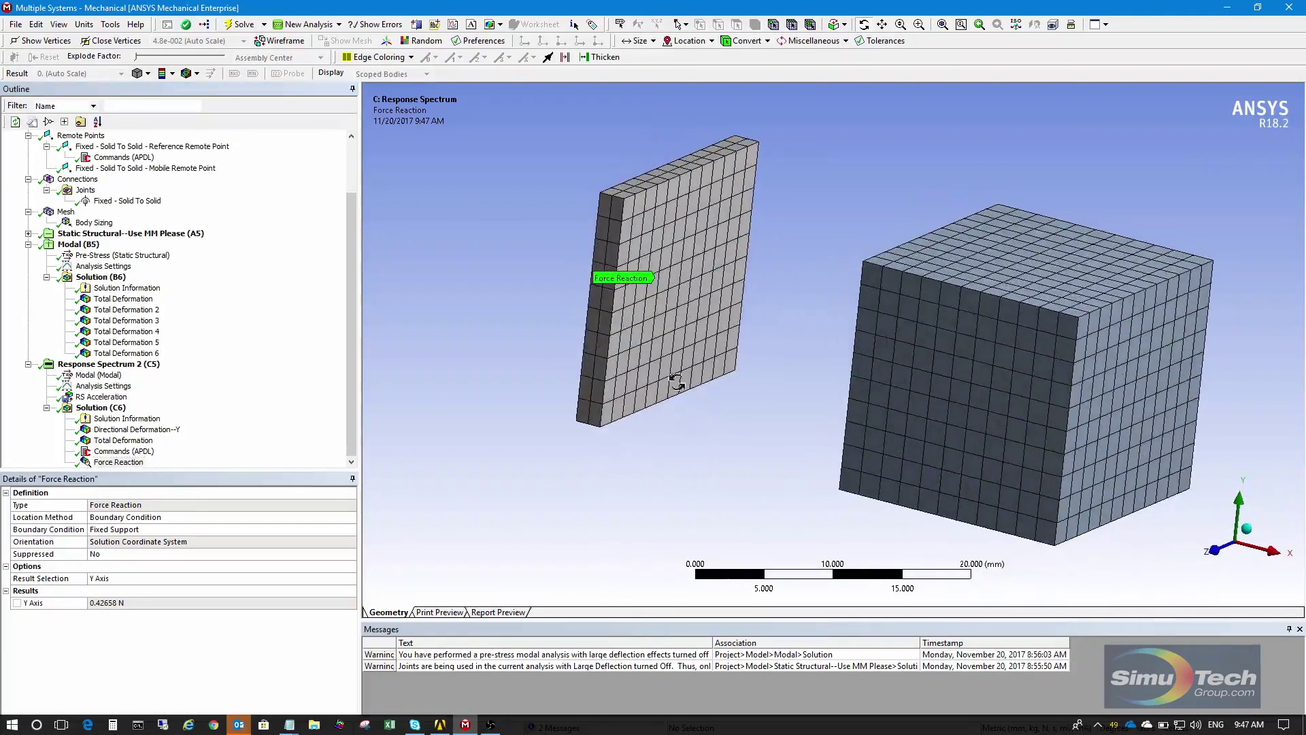
# - Check which probes the response spectrum solution offers, and reopen its APDL commands with enlarged text
pyautogui.click(111, 408)
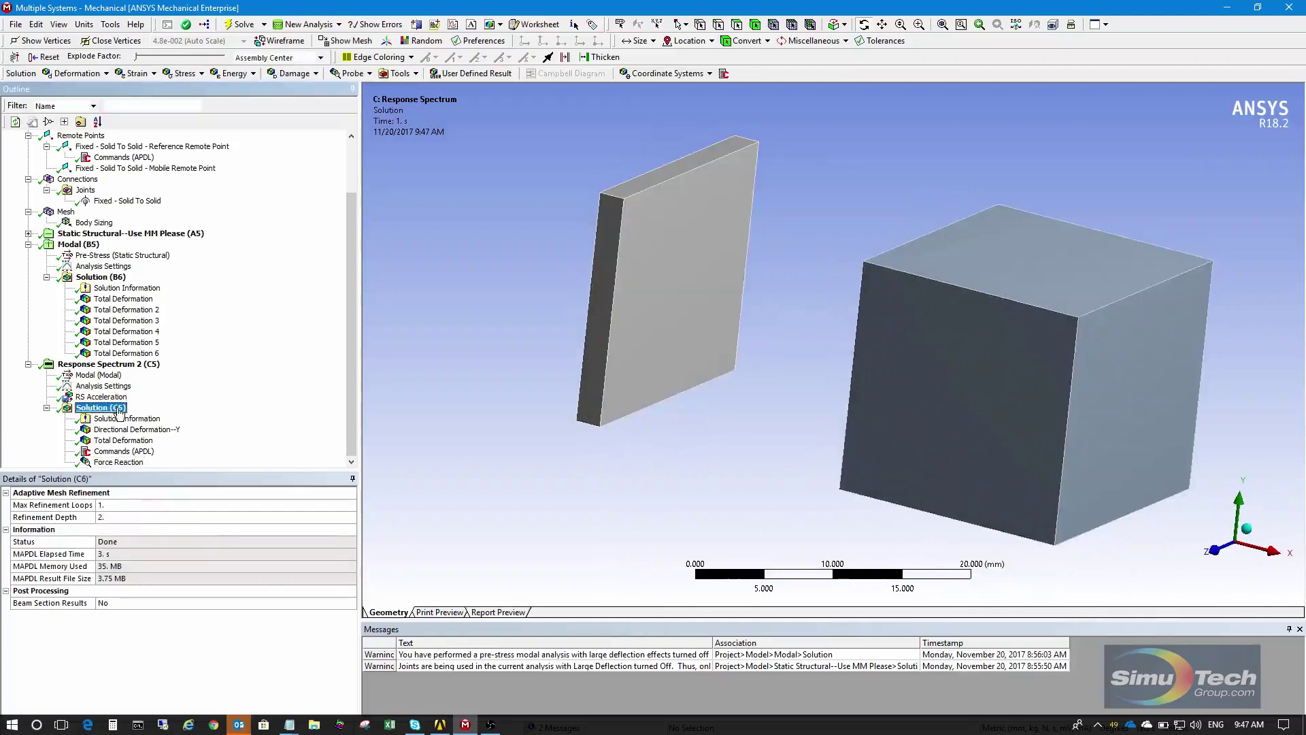
pyautogui.click(371, 74)
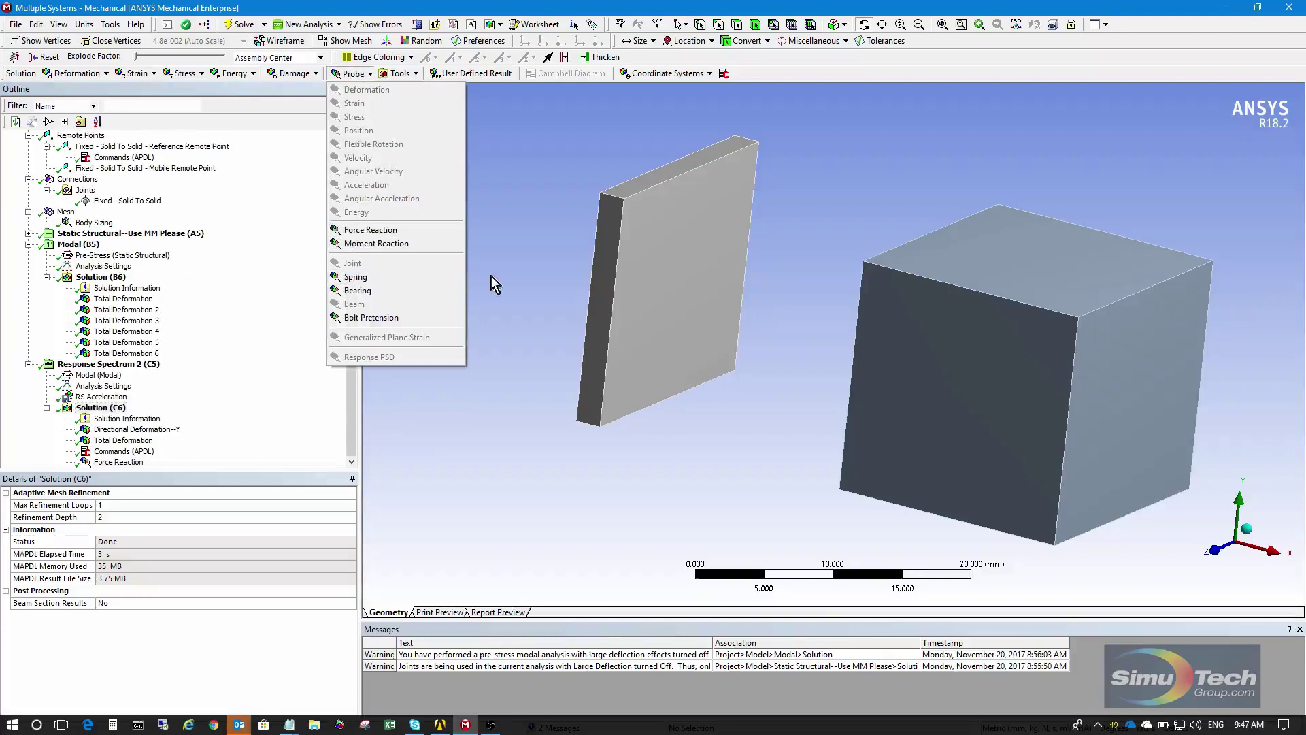
pyautogui.click(113, 452)
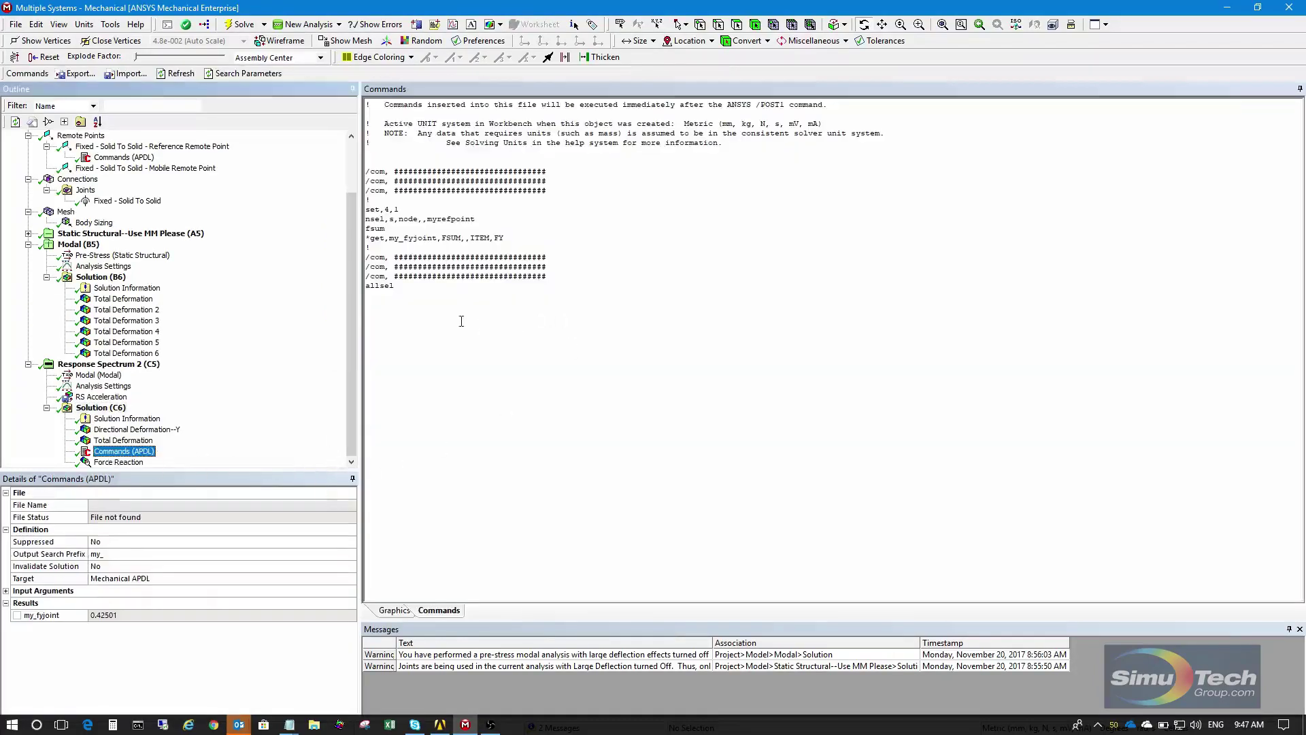
pyautogui.keyDown('ctrl'); pyautogui.scroll(5, 461, 322); pyautogui.keyUp('ctrl')
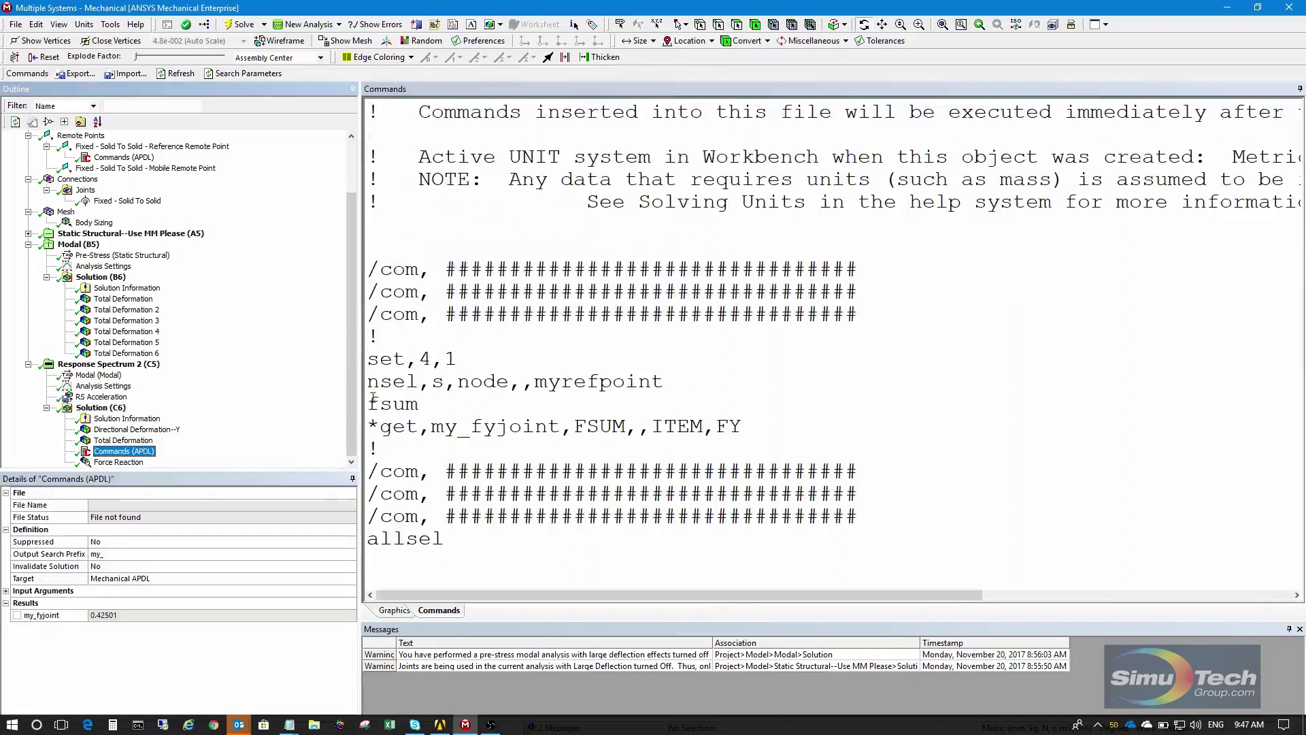
# - Review the fixed support's Force Reaction result and reopen the response spectrum solution's APDL commands with enlarged text
pyautogui.press('Down')
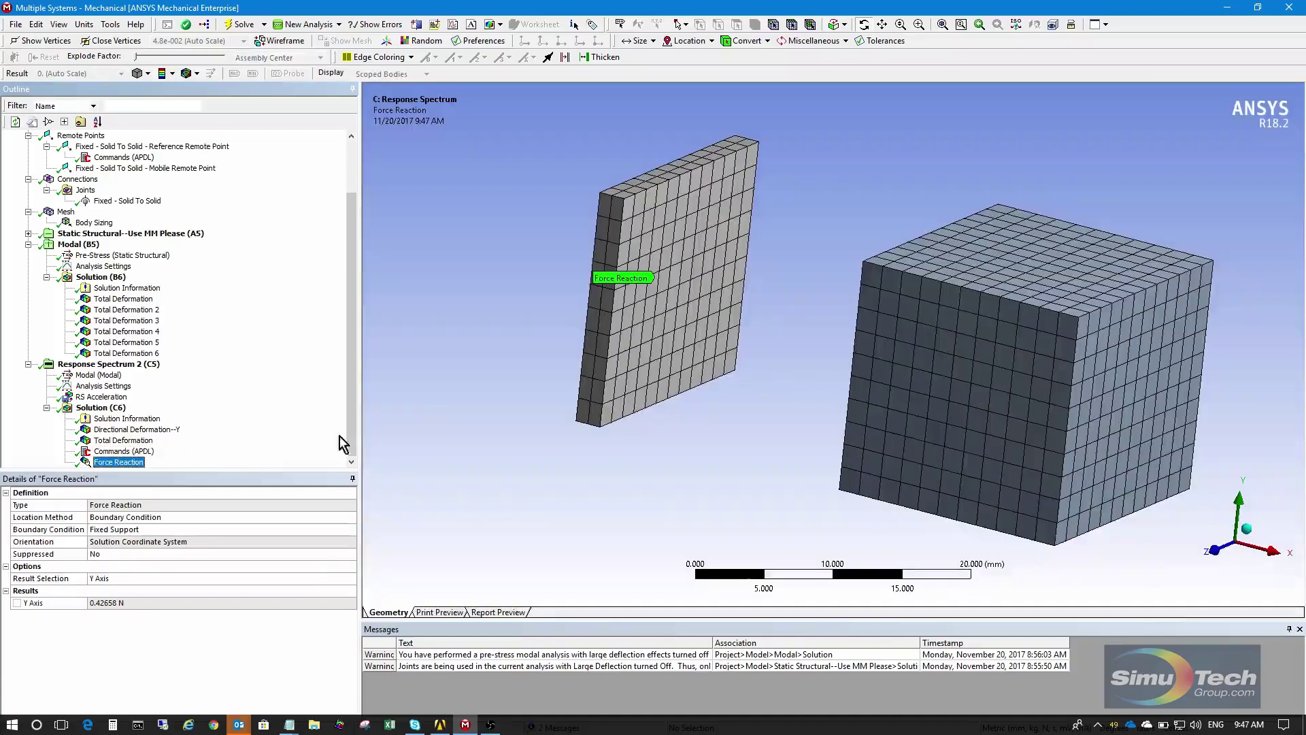
pyautogui.moveTo(707, 396)
pyautogui.mouseDown()
pyautogui.moveTo(740, 400)
pyautogui.moveTo(707, 411)
pyautogui.mouseUp()
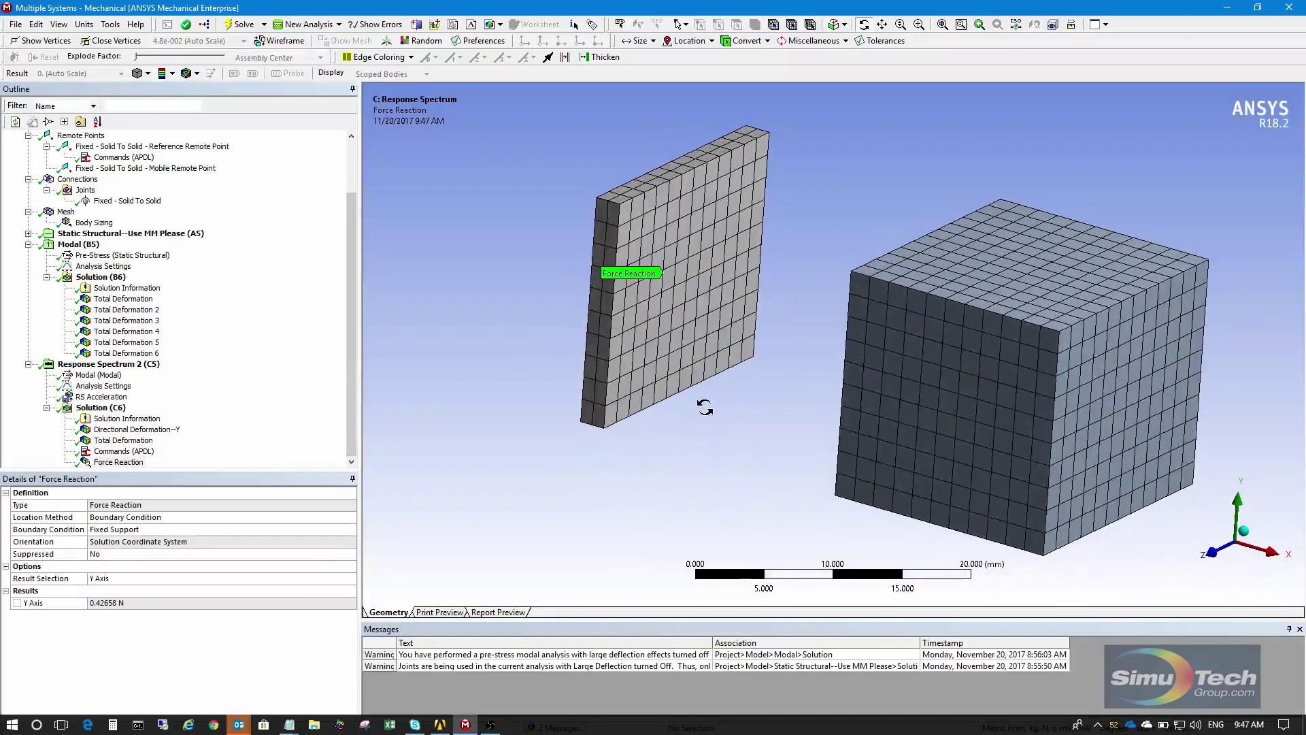
pyautogui.click(126, 463)
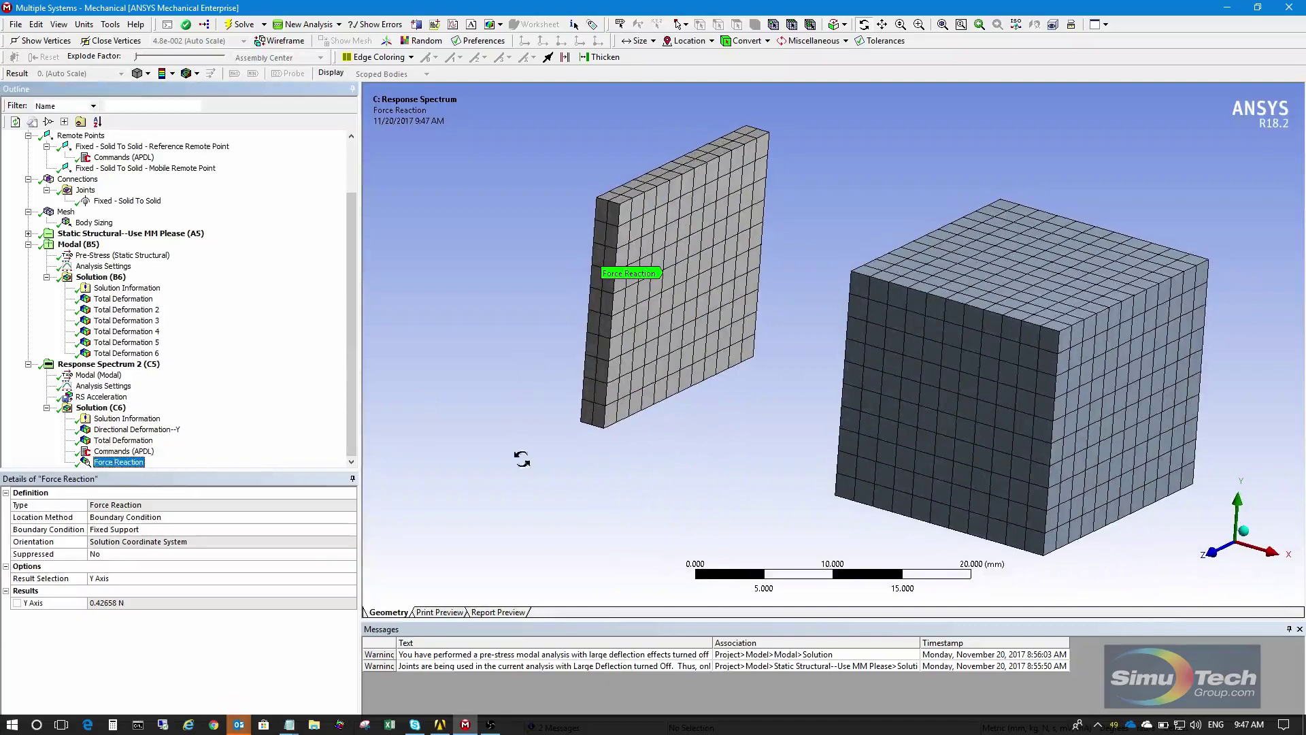
pyautogui.moveTo(585, 454); pyautogui.dragTo(402, 448)
pyautogui.click(124, 451)
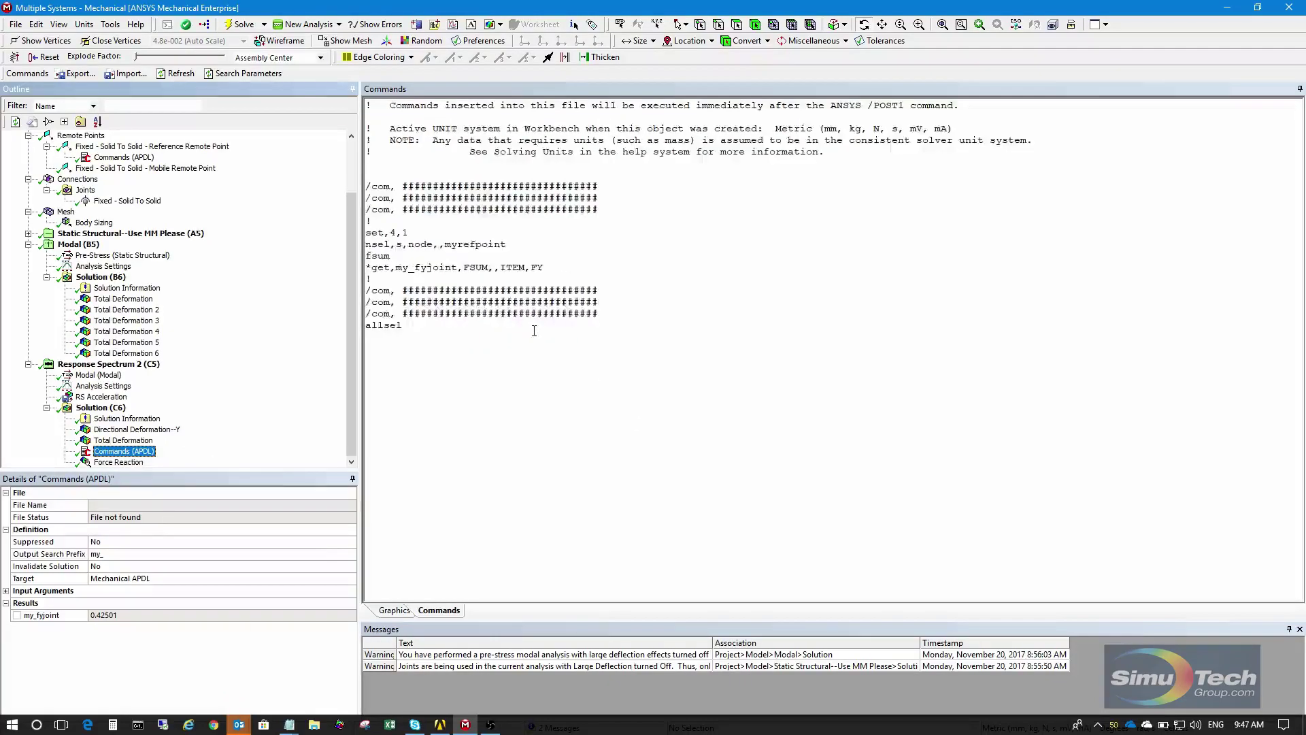
pyautogui.keyDown('ctrl'); pyautogui.scroll(5, 534, 332); pyautogui.keyUp('ctrl')
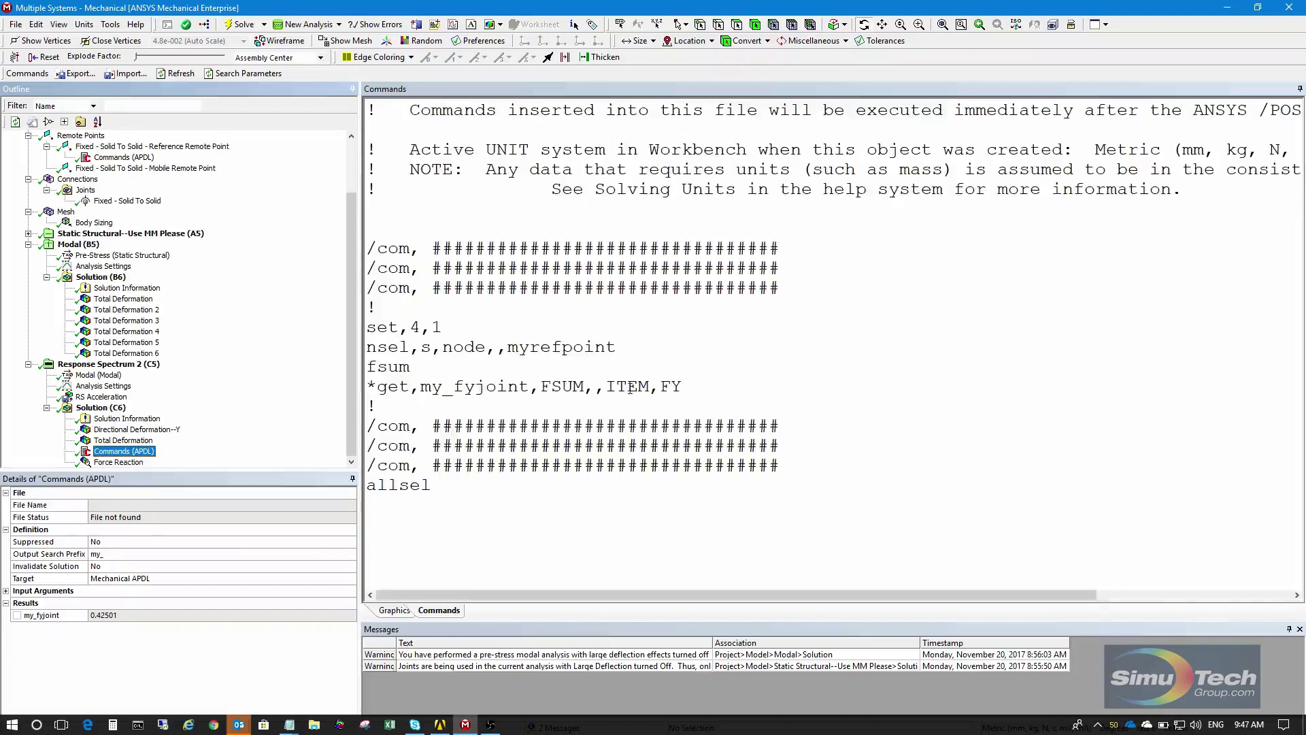
# - Inspect the Fixed - Solid To Solid joint and its Reference Remote Point, including the remote point's APDL commands in enlarged text
pyautogui.click(135, 202)
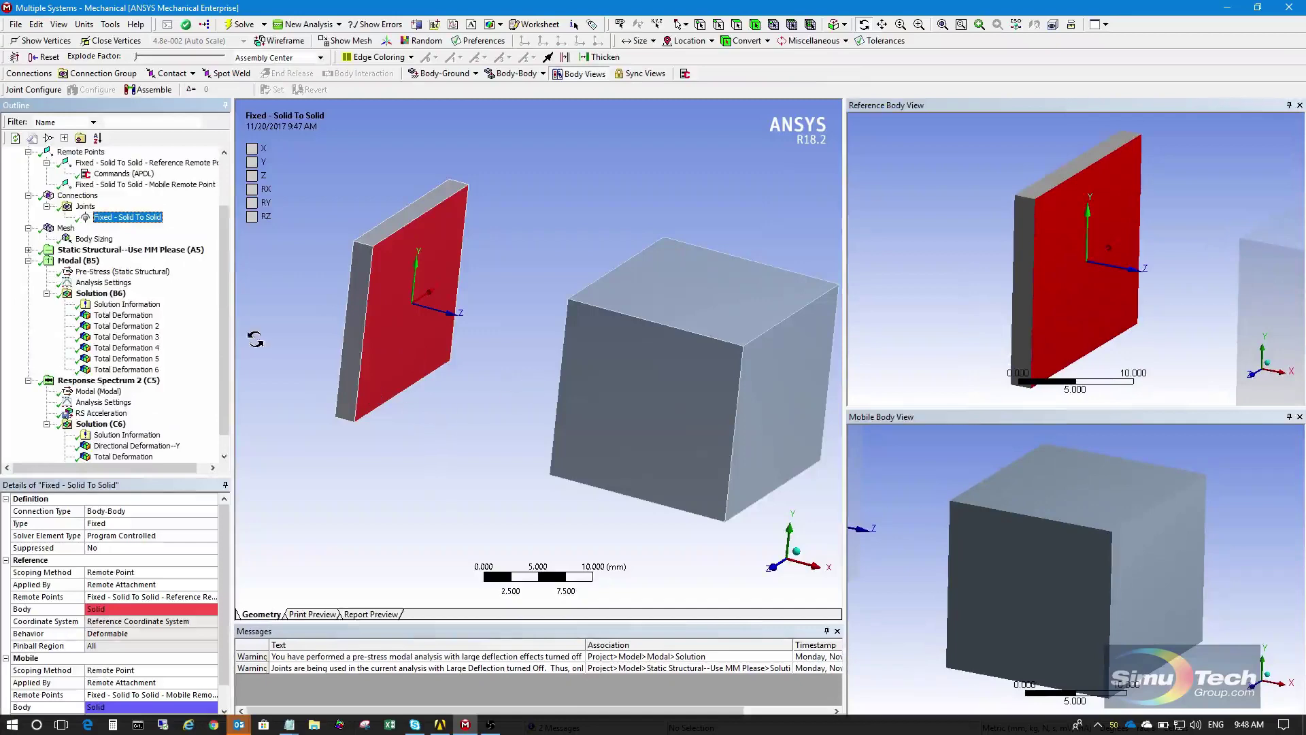
pyautogui.scroll(2, 222, 314)
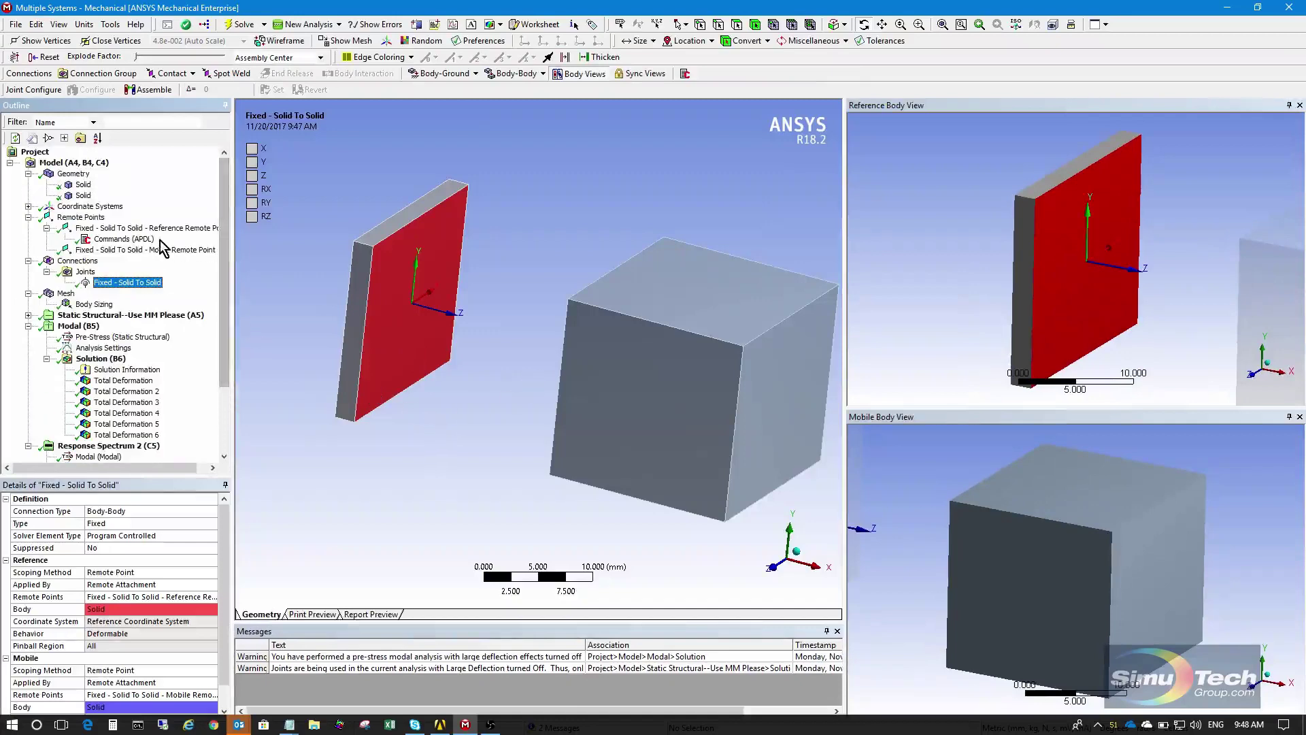
pyautogui.click(125, 232)
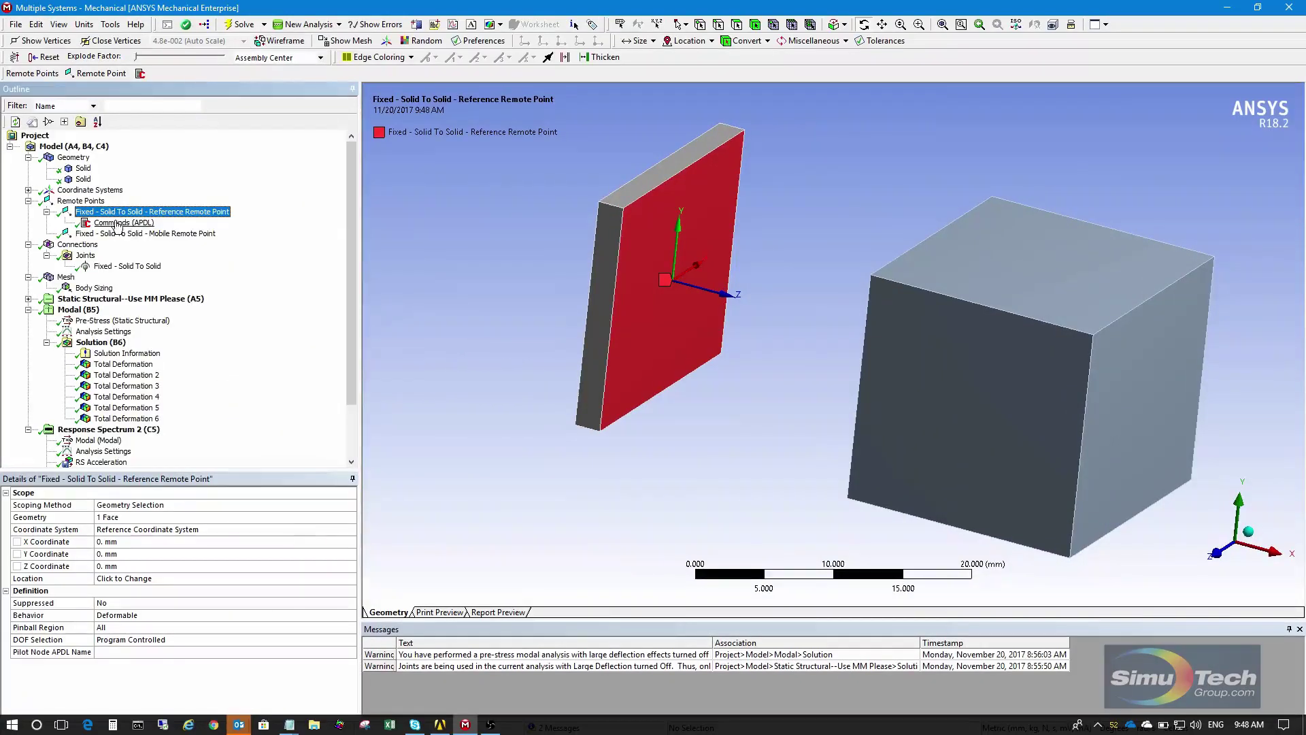
pyautogui.click(117, 224)
pyautogui.keyDown('ctrl'); pyautogui.scroll(3, 399, 218); pyautogui.keyUp('ctrl')
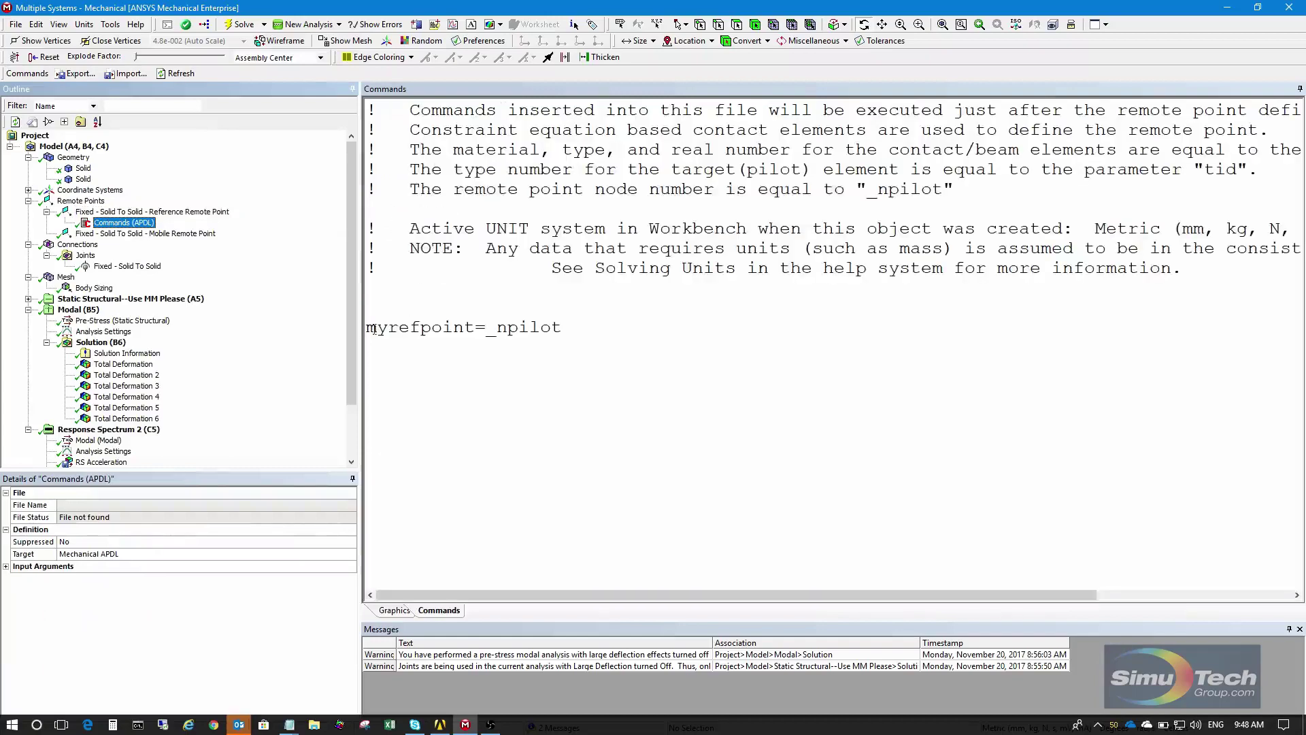
# - Display the Total Deformation result of the response spectrum solution
pyautogui.moveTo(350, 270); pyautogui.dragTo(350, 322)
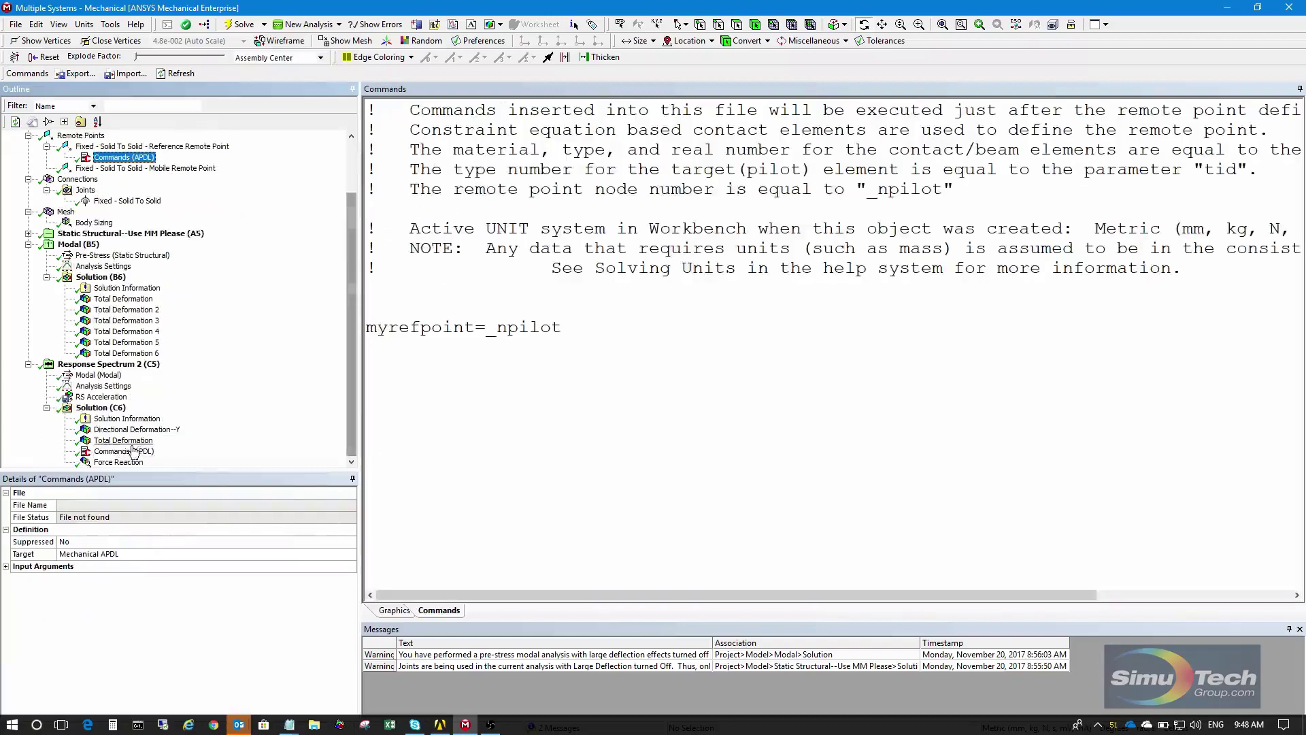
pyautogui.click(100, 407)
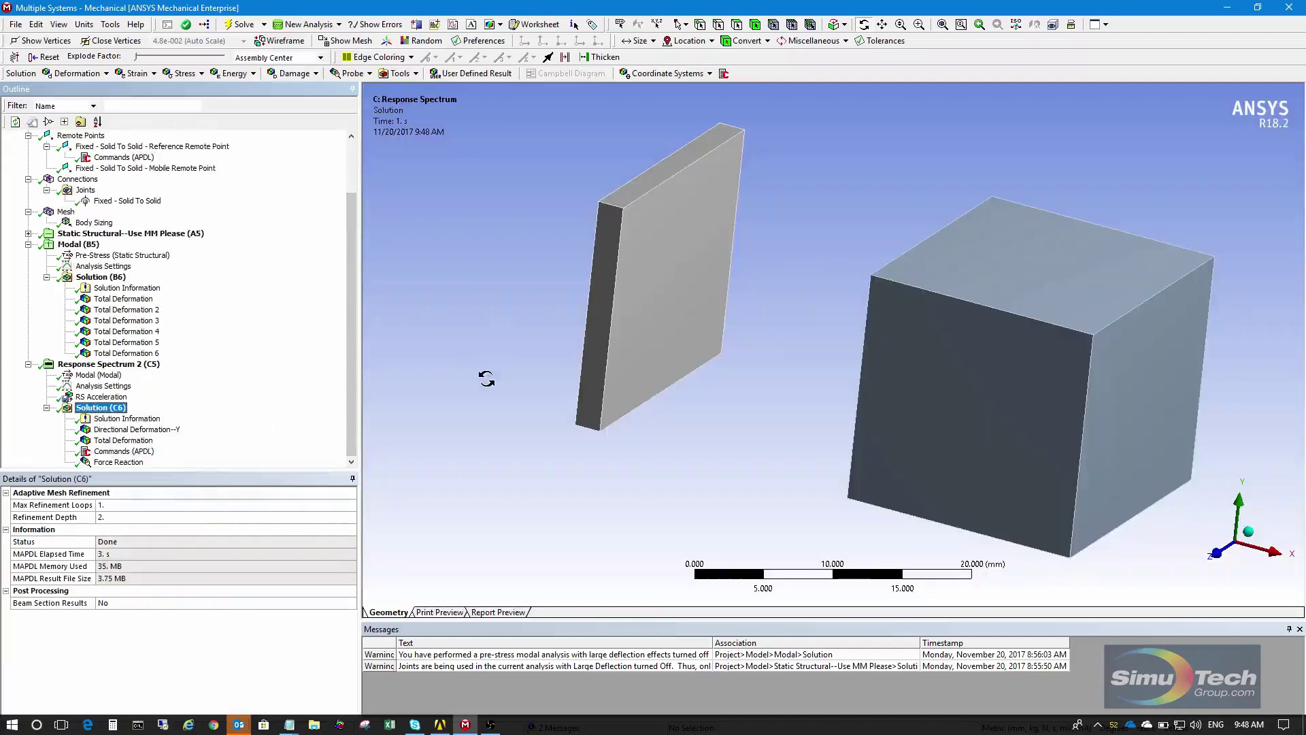
pyautogui.click(122, 440)
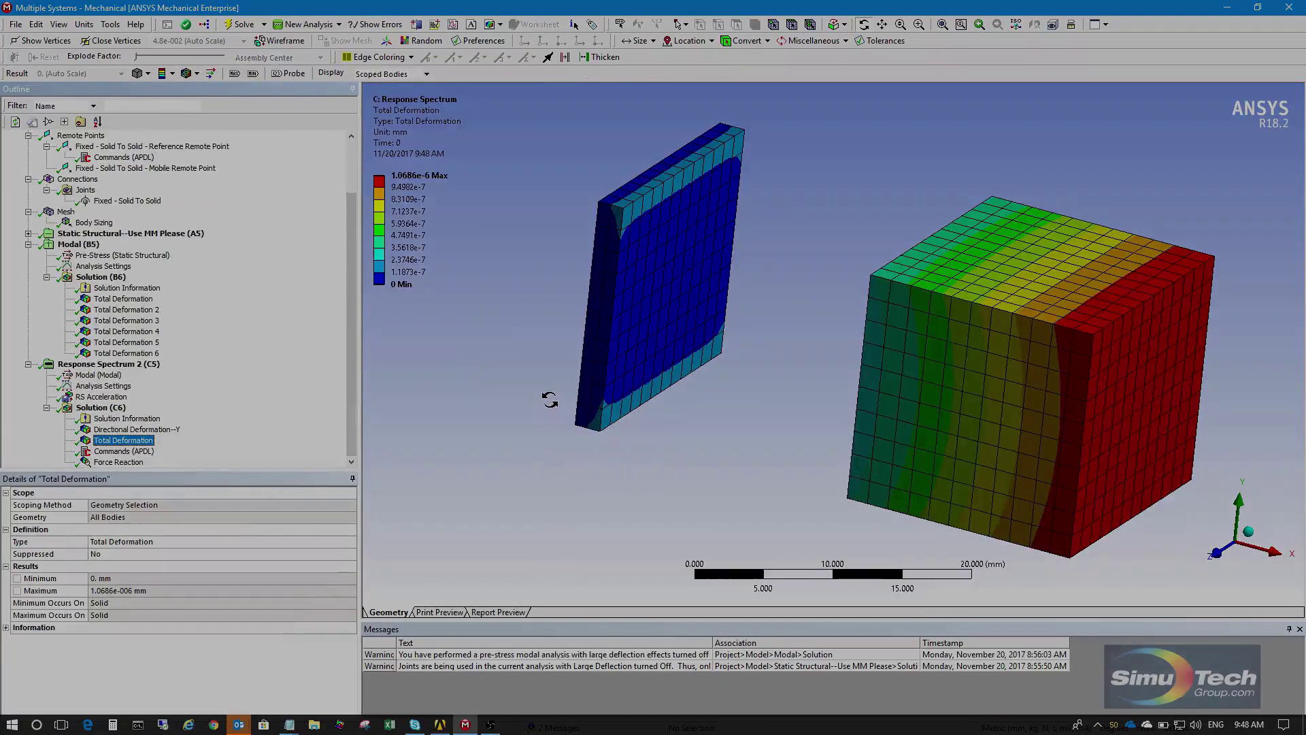